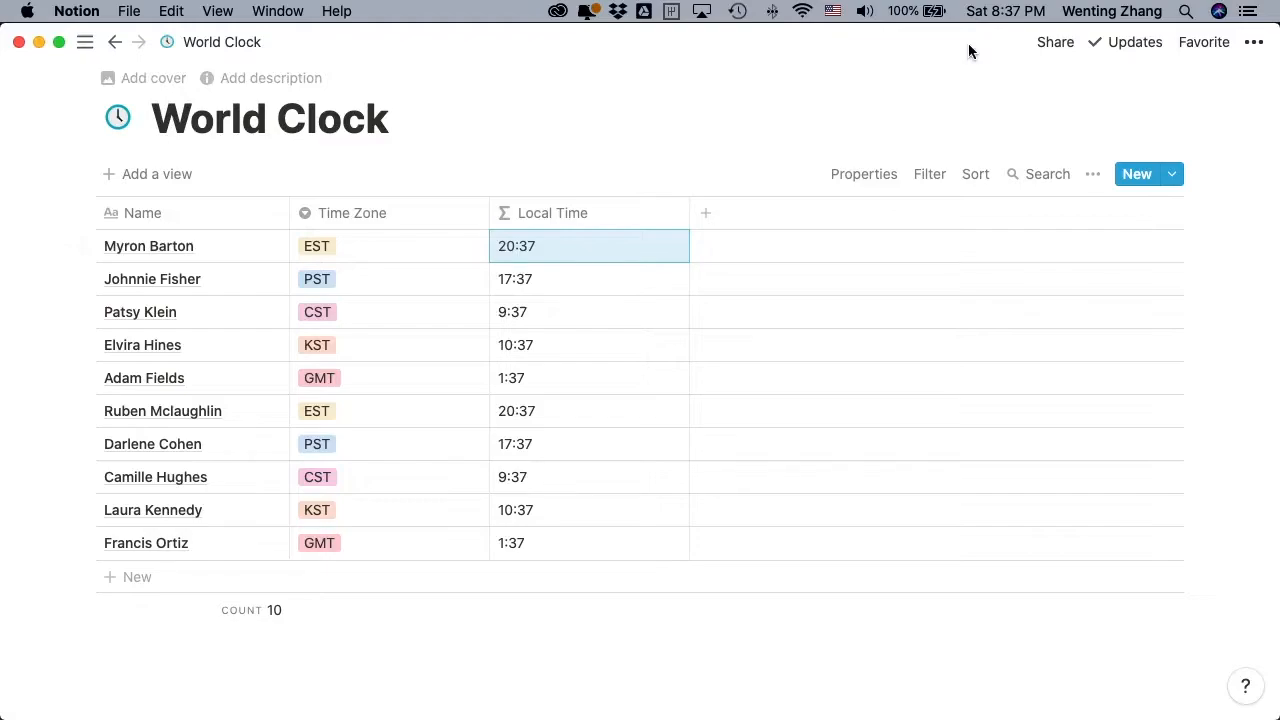
Open the Local Time formula, examine its full expression, and close the formula editor
left_click(559, 250)
left_click_drag(499, 280, 950, 339)
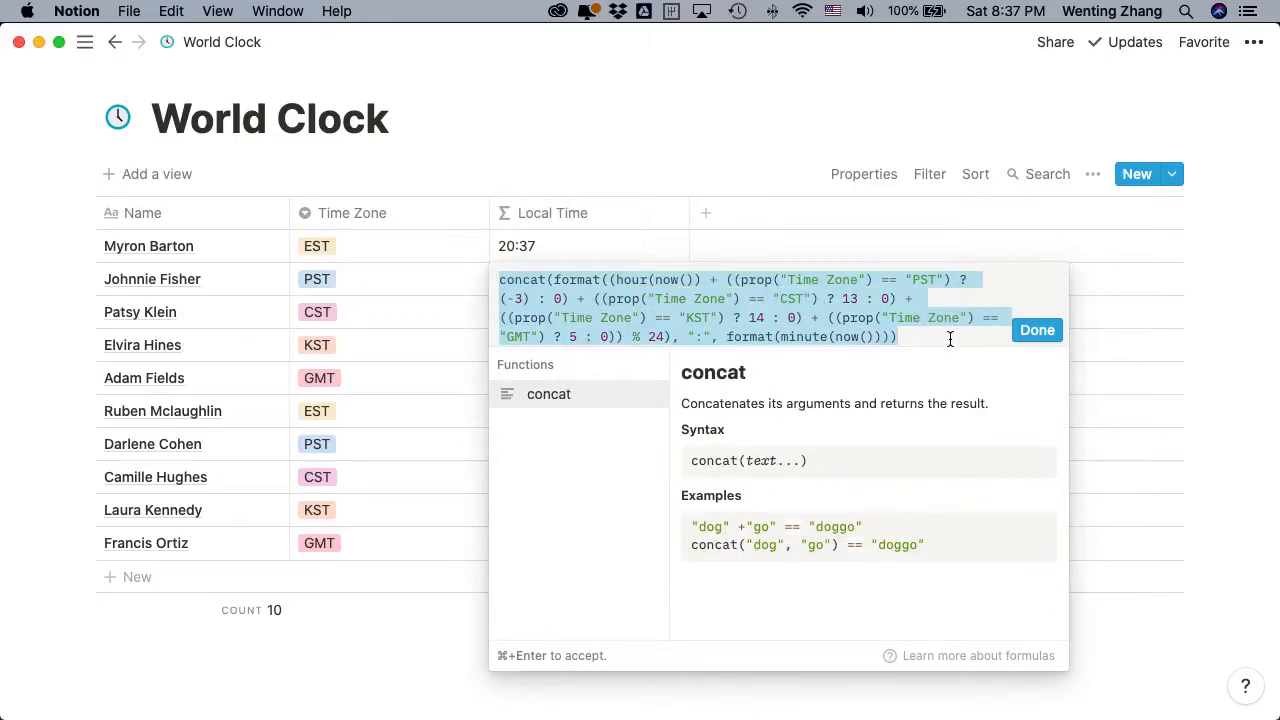
left_click(1037, 330)
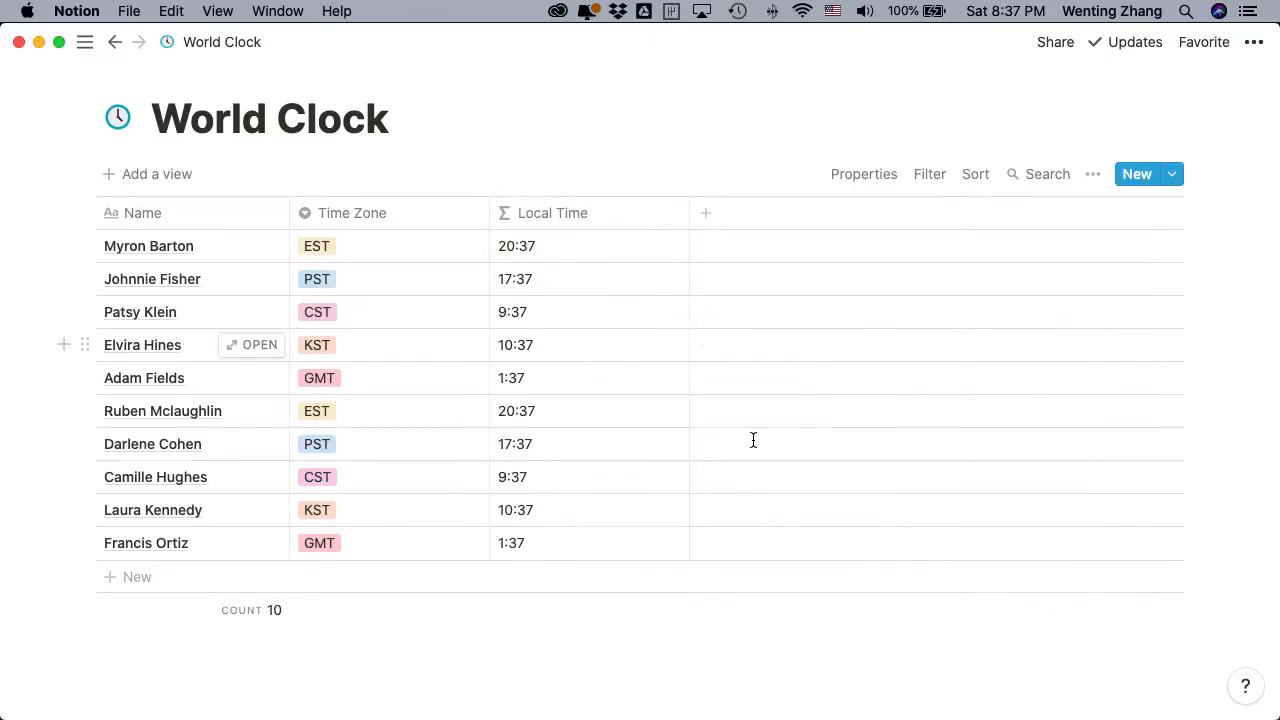
Switch the ninth row's Time Zone through GMT, CST and PST, ending on EST
left_click(407, 511)
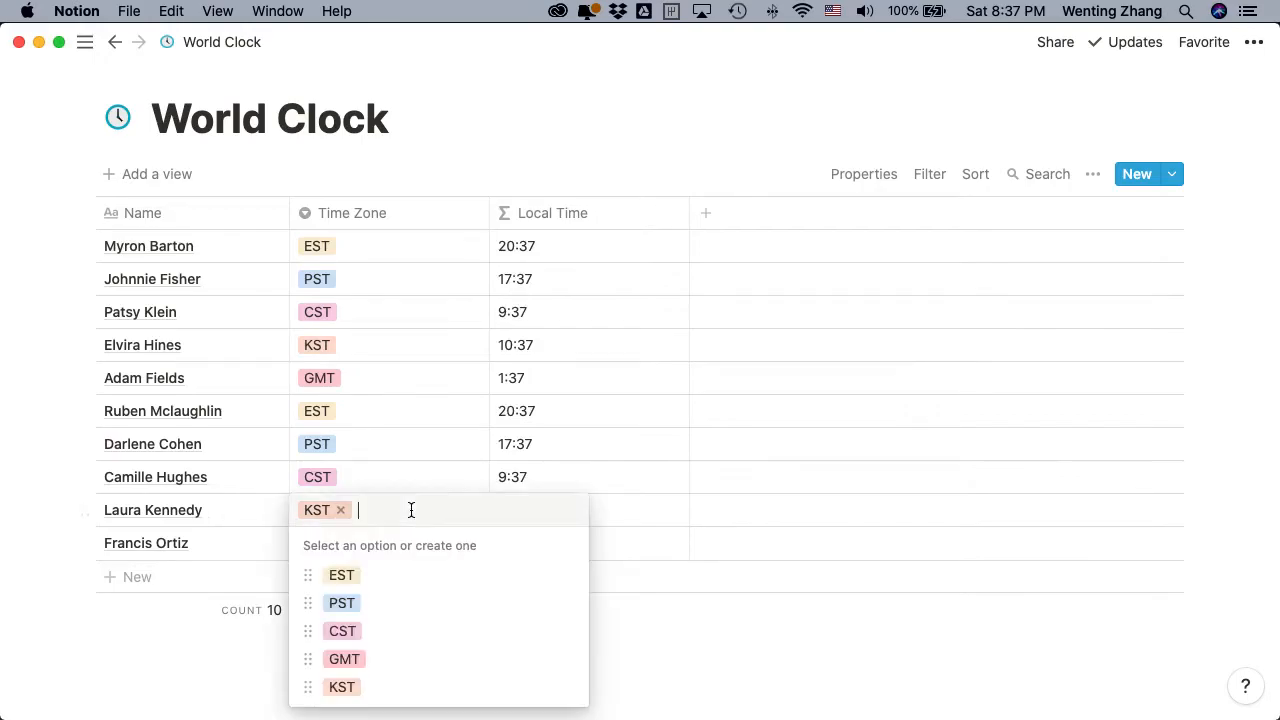
left_click(412, 651)
left_click(417, 512)
left_click(423, 631)
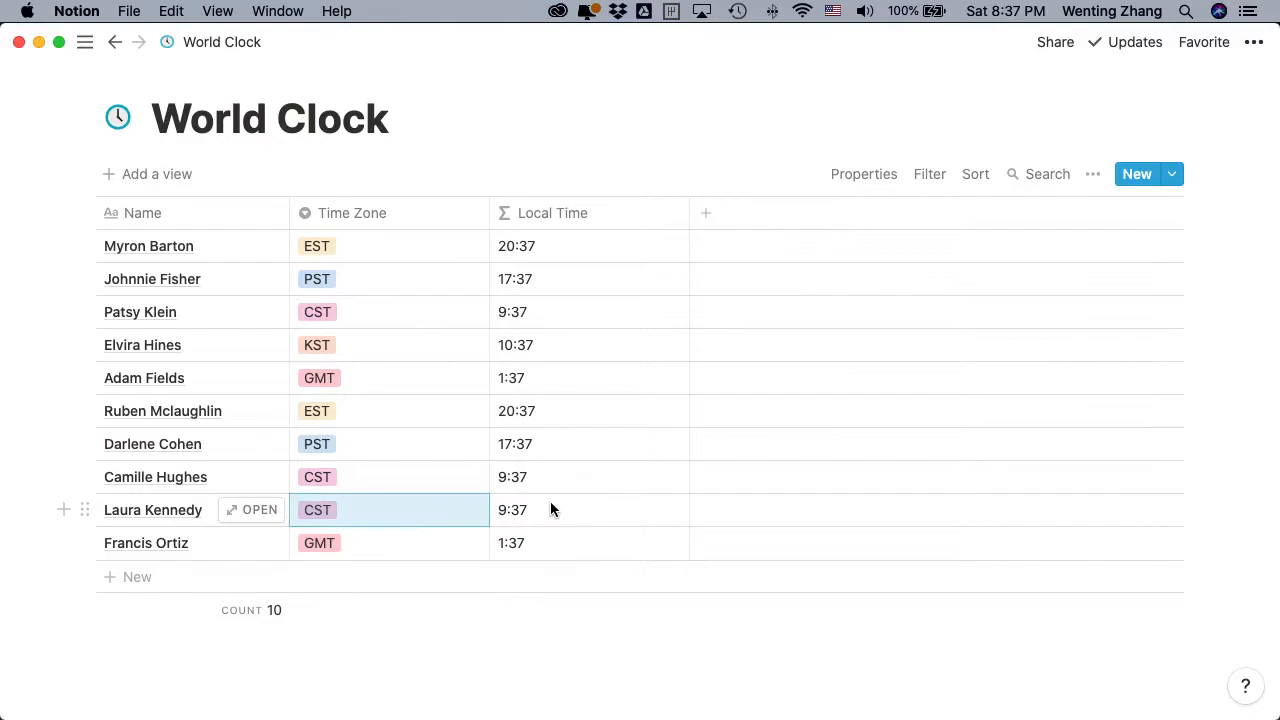
left_click(410, 498)
left_click(414, 606)
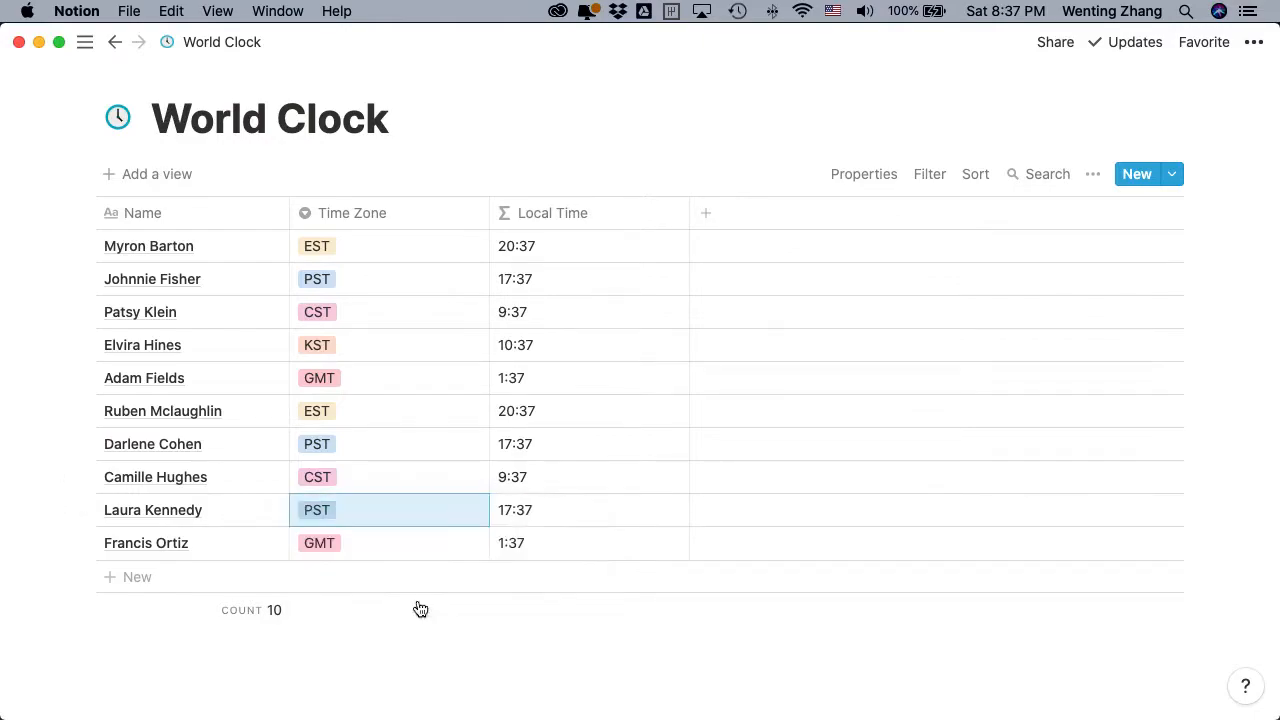
left_click(358, 520)
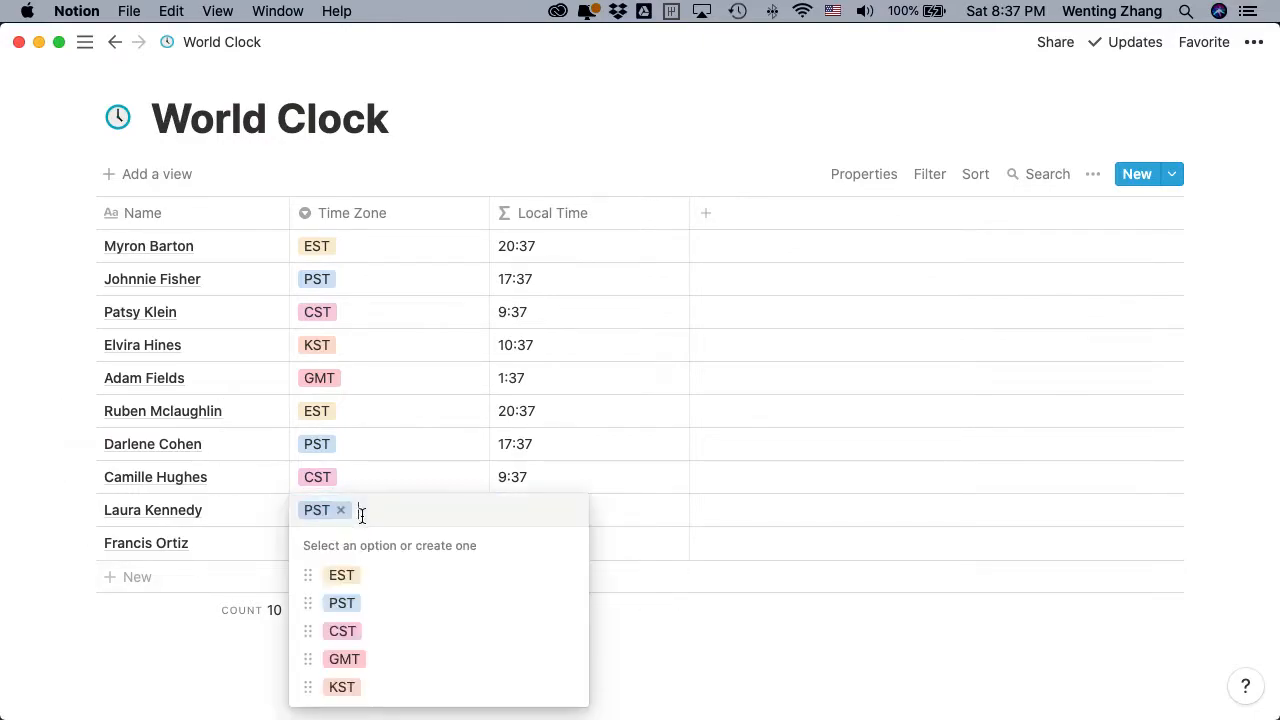
left_click(380, 578)
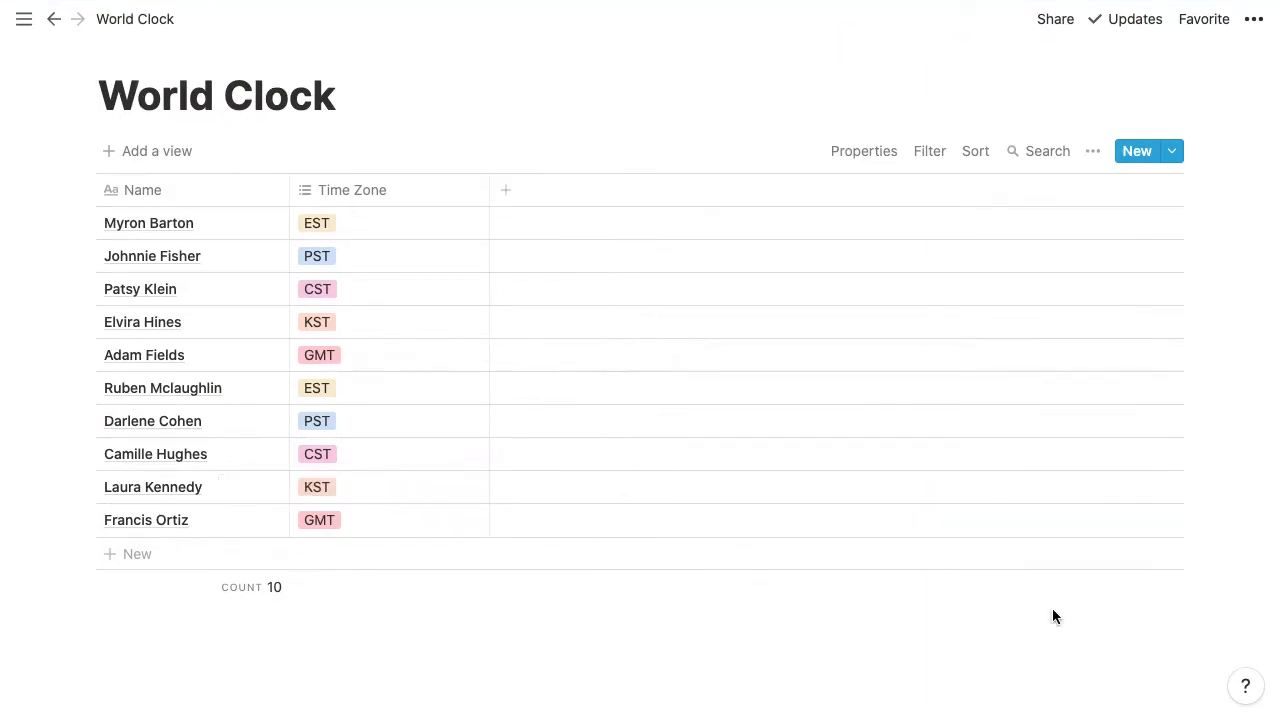
left_click_drag(134, 217, 177, 557)
left_click_drag(437, 243, 406, 549)
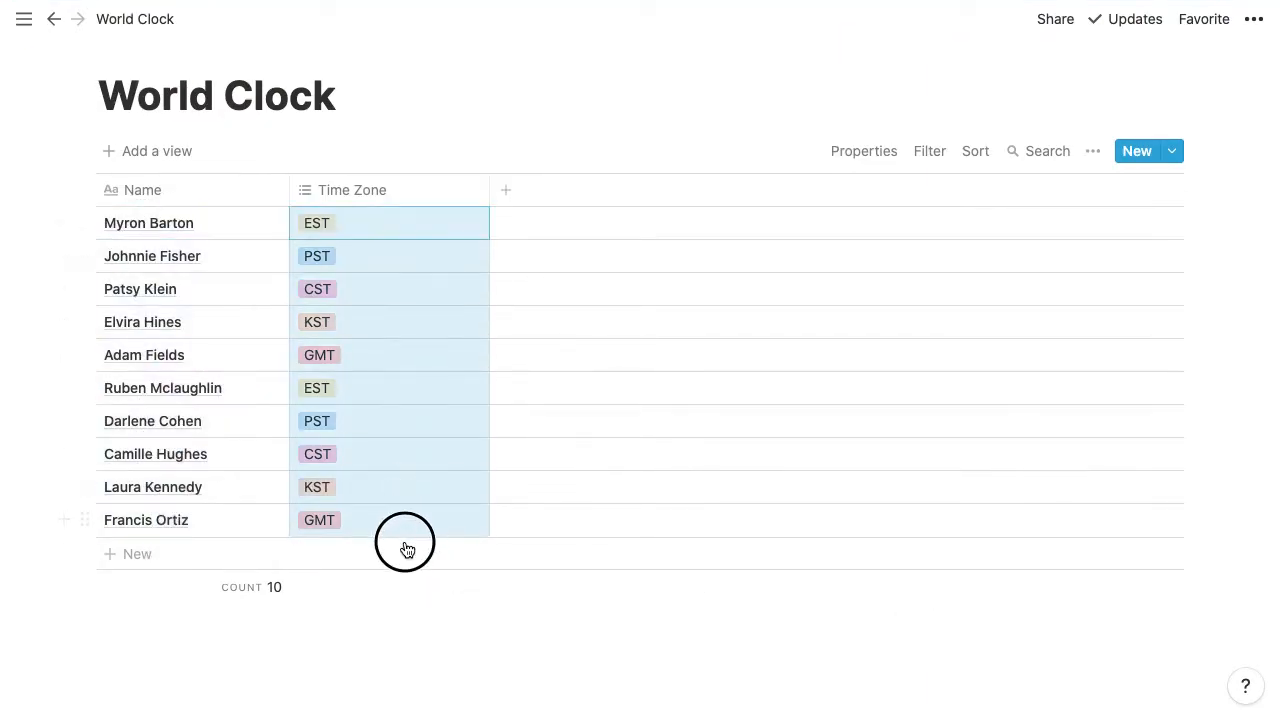
Add a Formula column after Time Zone and set its formula to now()
left_click(524, 195)
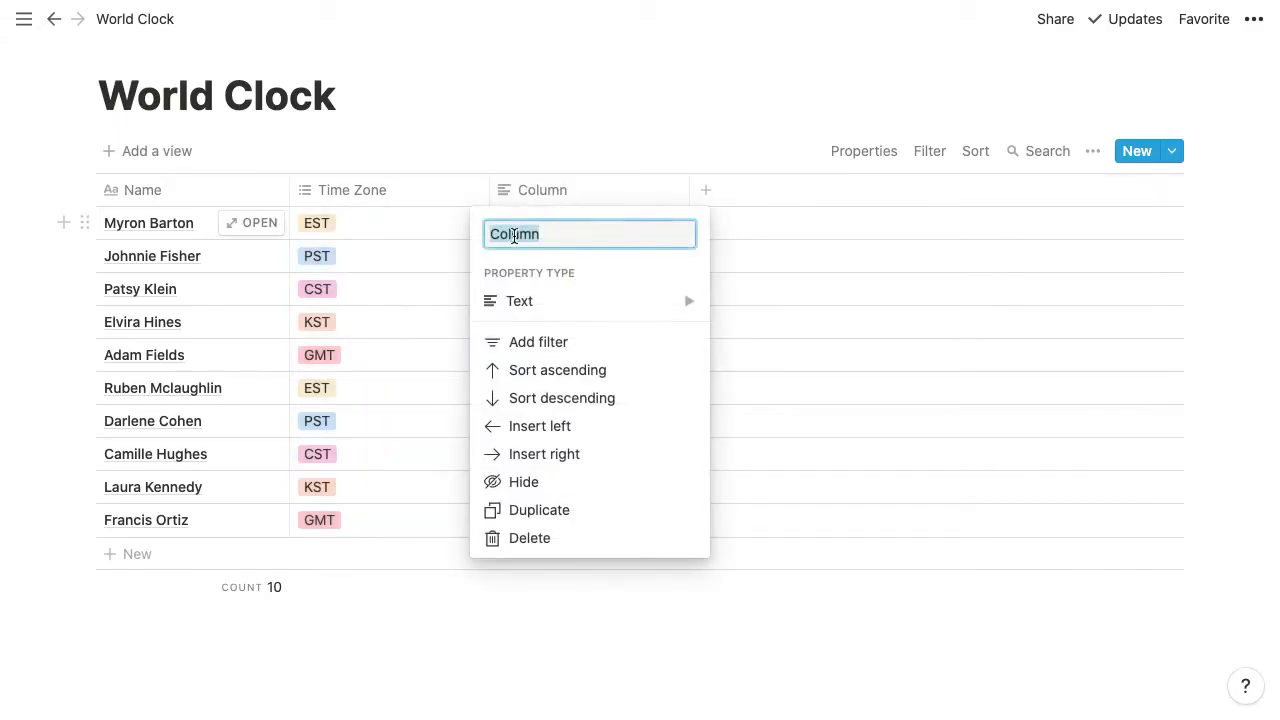
mouse_move(566, 314)
left_click(790, 478)
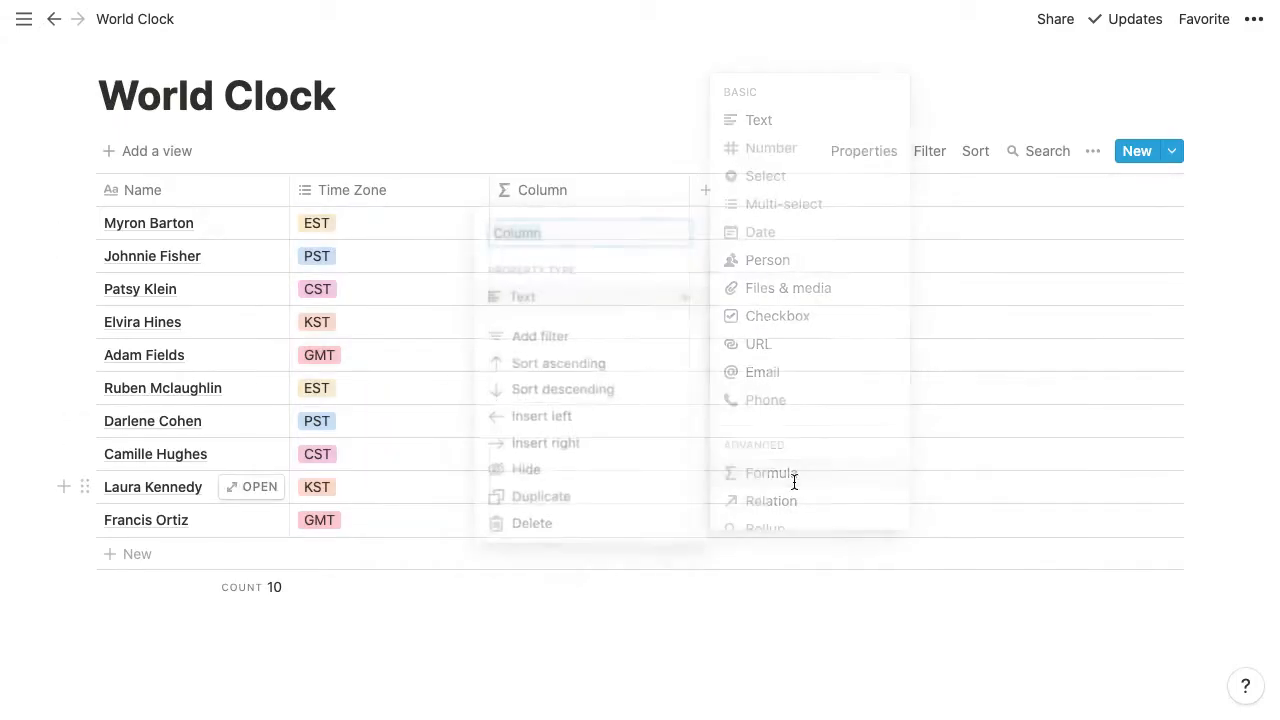
left_click(561, 229)
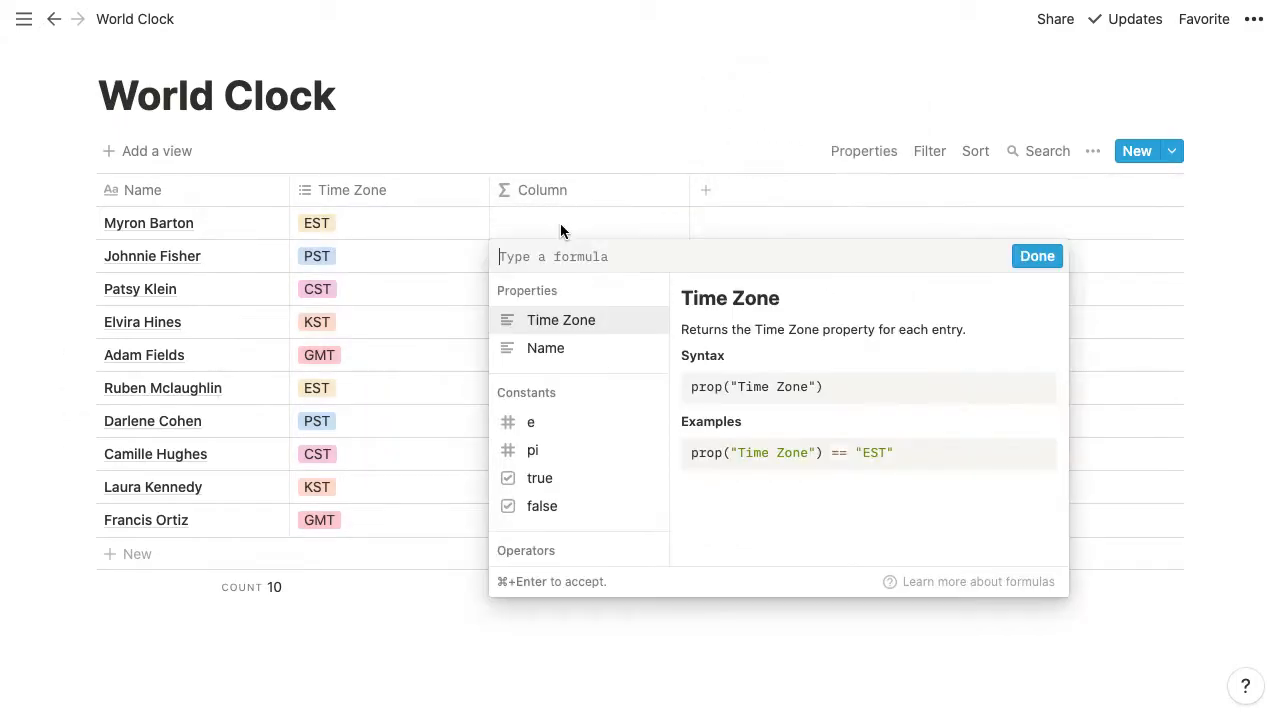
type("now")
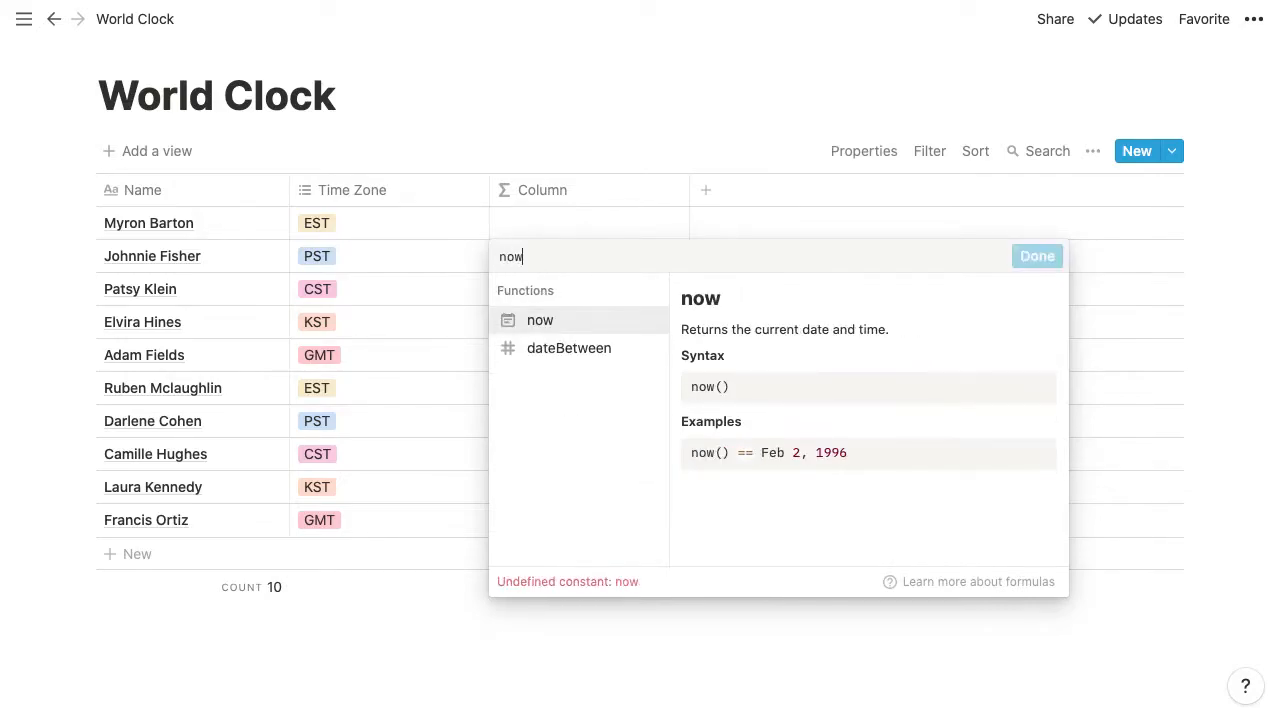
type("()")
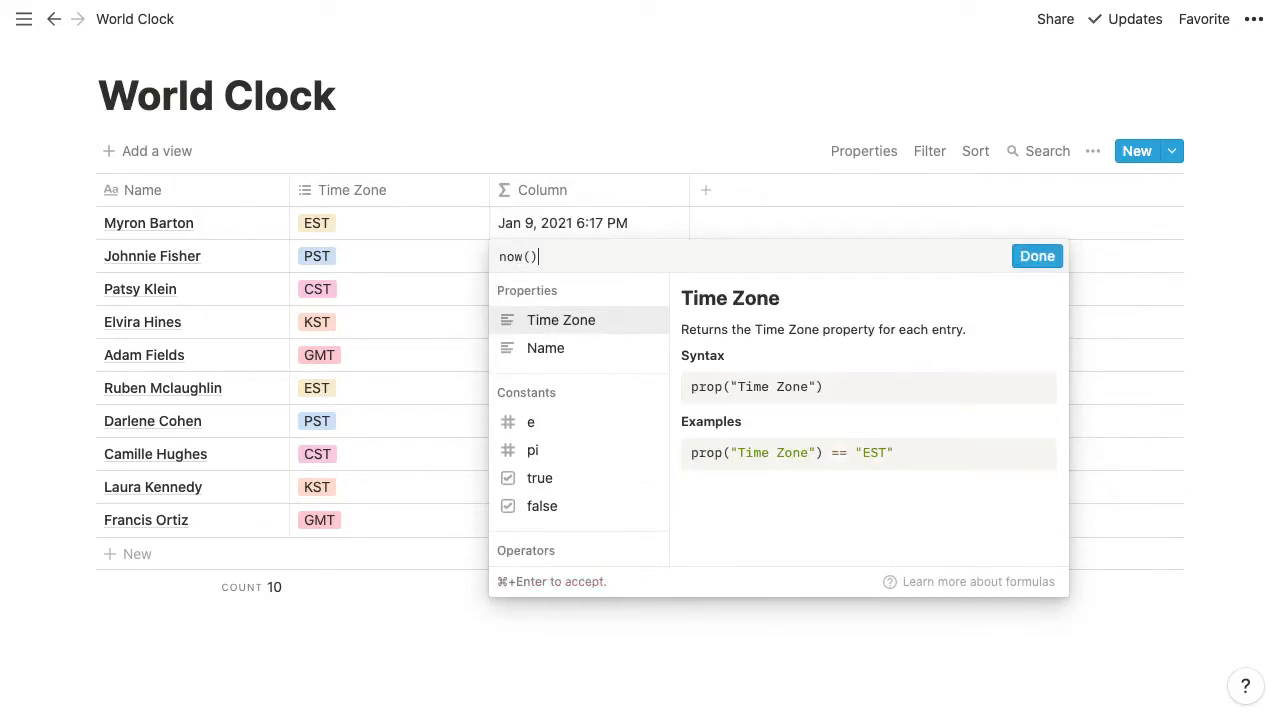
left_click(1030, 256)
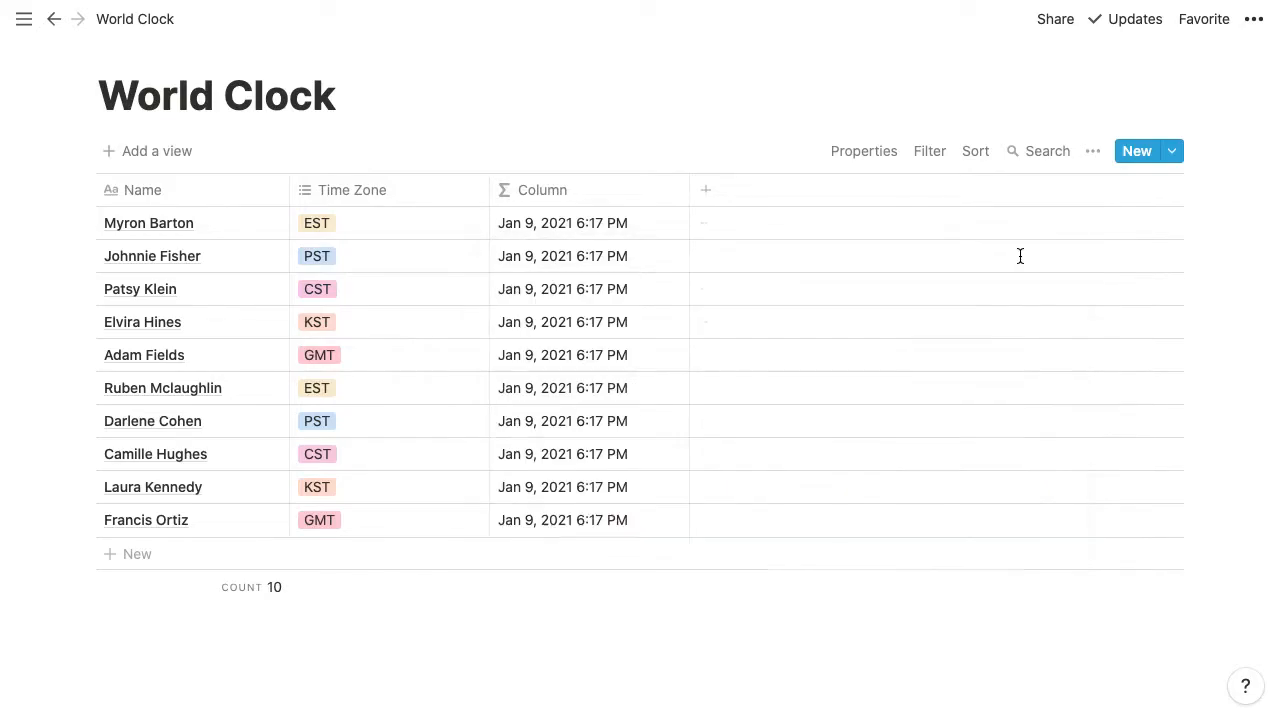
Rename the new formula column as Time
left_click_drag(593, 520, 640, 205)
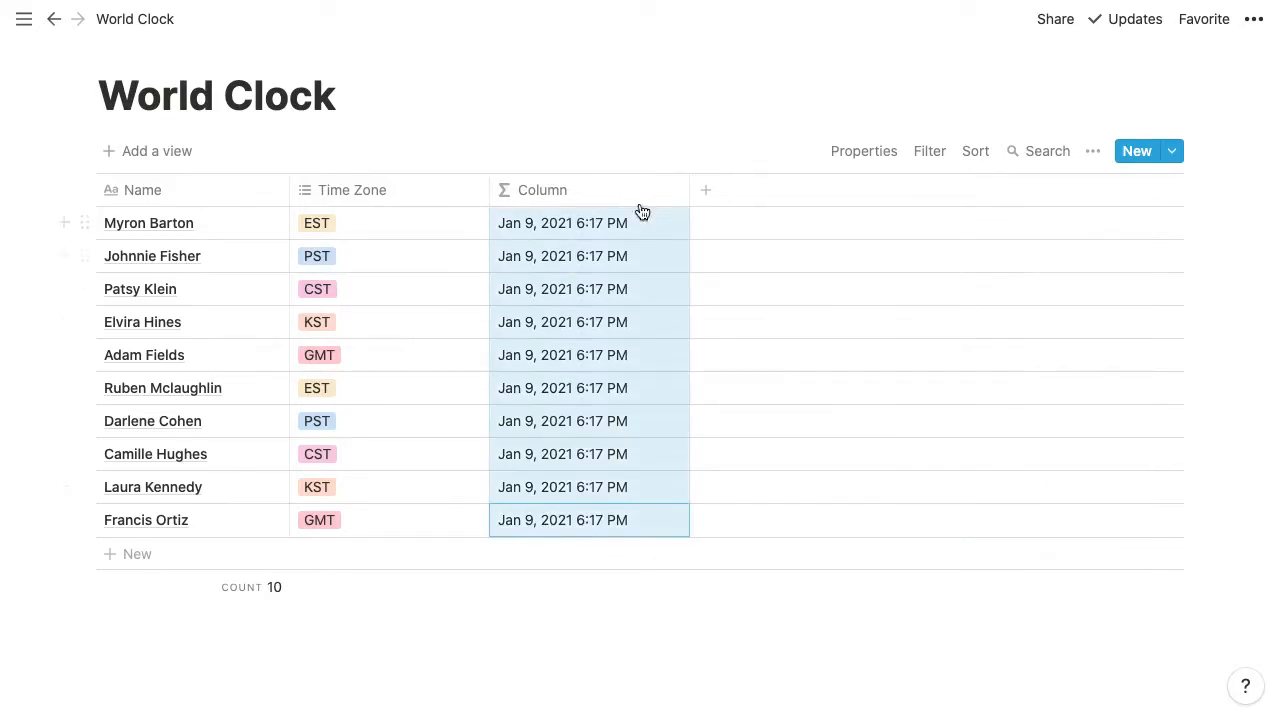
left_click(621, 178)
left_click(606, 194)
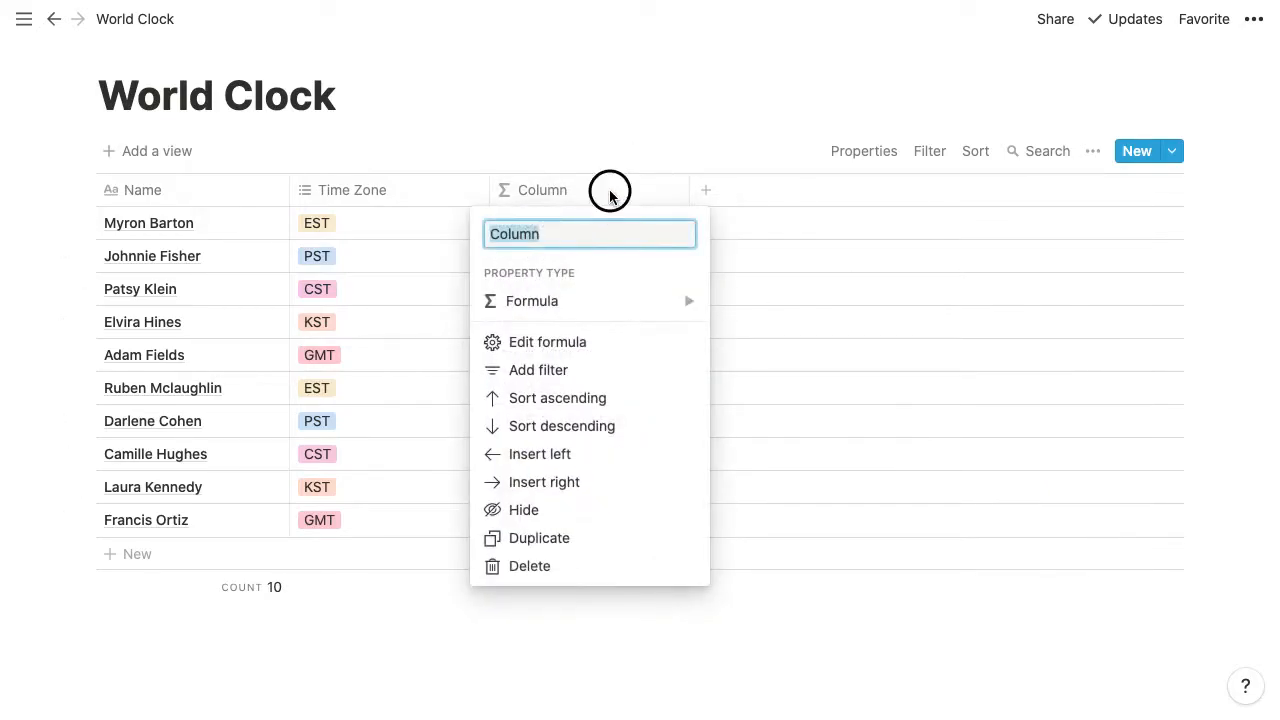
left_click(571, 190)
type("Time")
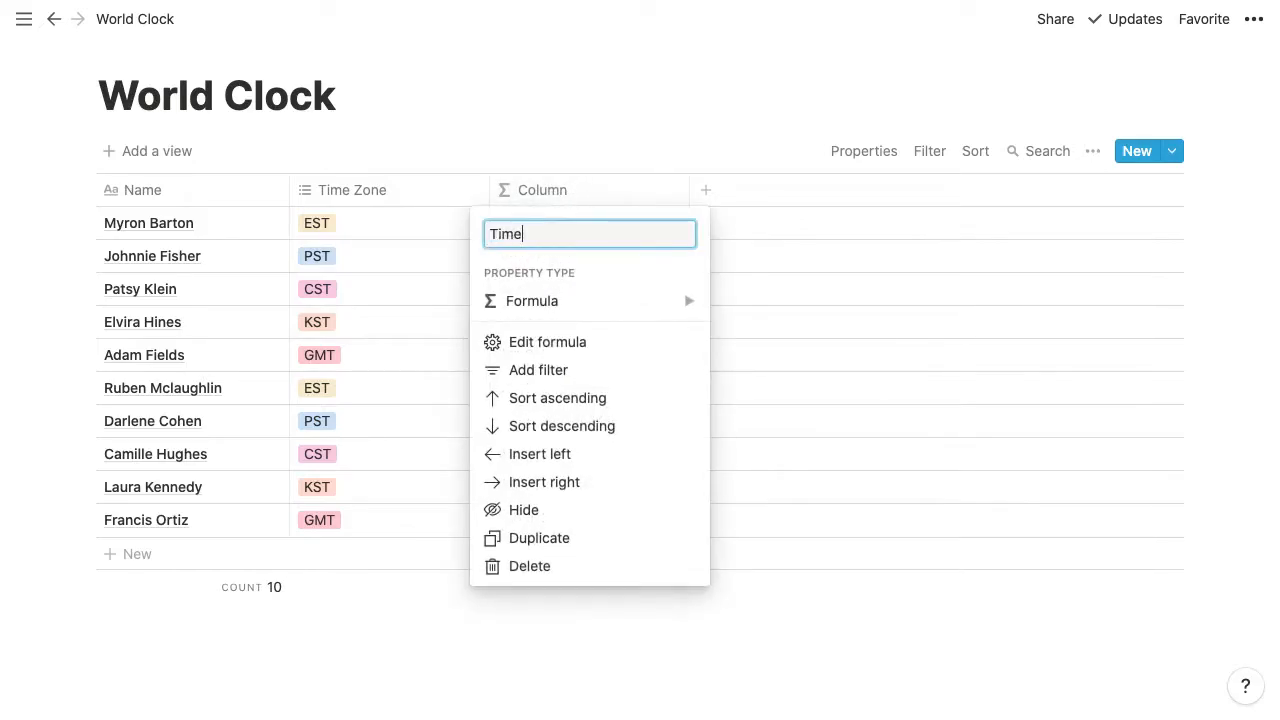
key("Return")
Duplicate the Time column and rename the copy as Hour
left_click(657, 191)
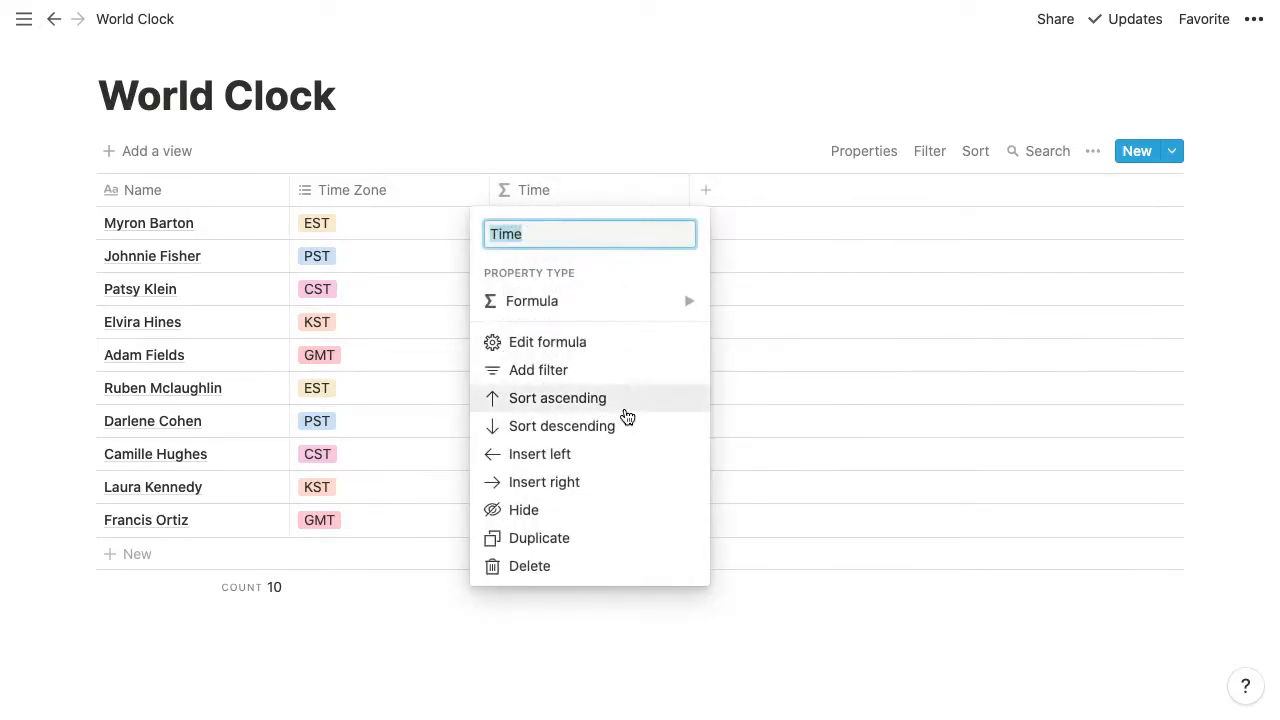
left_click(605, 541)
left_click(794, 190)
type("Hour")
key("Return")
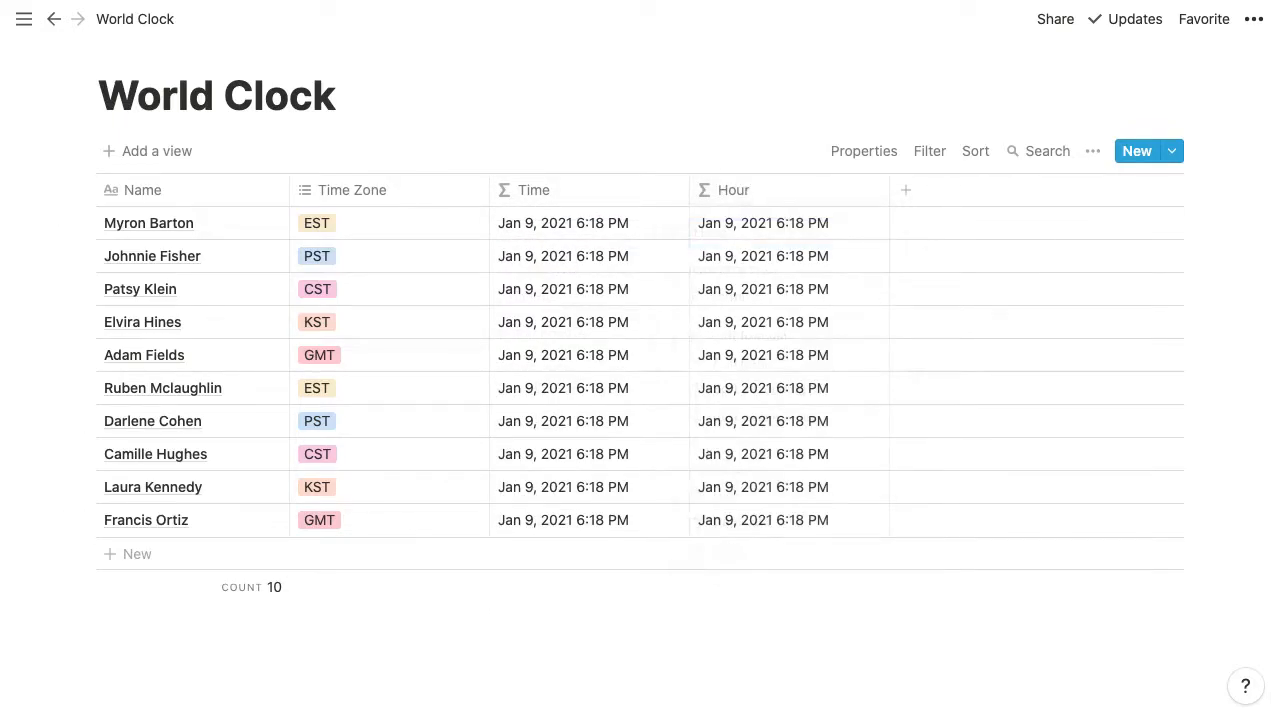
Replace the Hour column's formula with hour( now() )
left_click(788, 220)
key("super+a")
key("BackSpace")
type("hour")
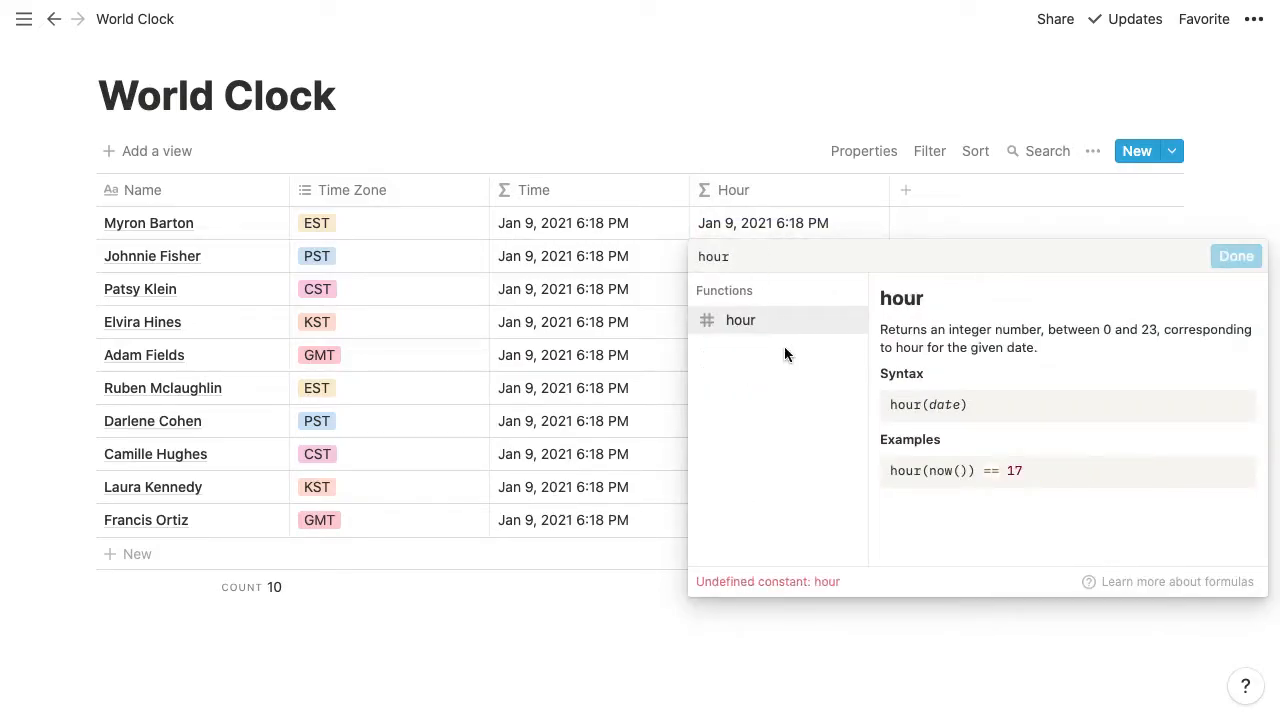
left_click(786, 322)
type("now() )")
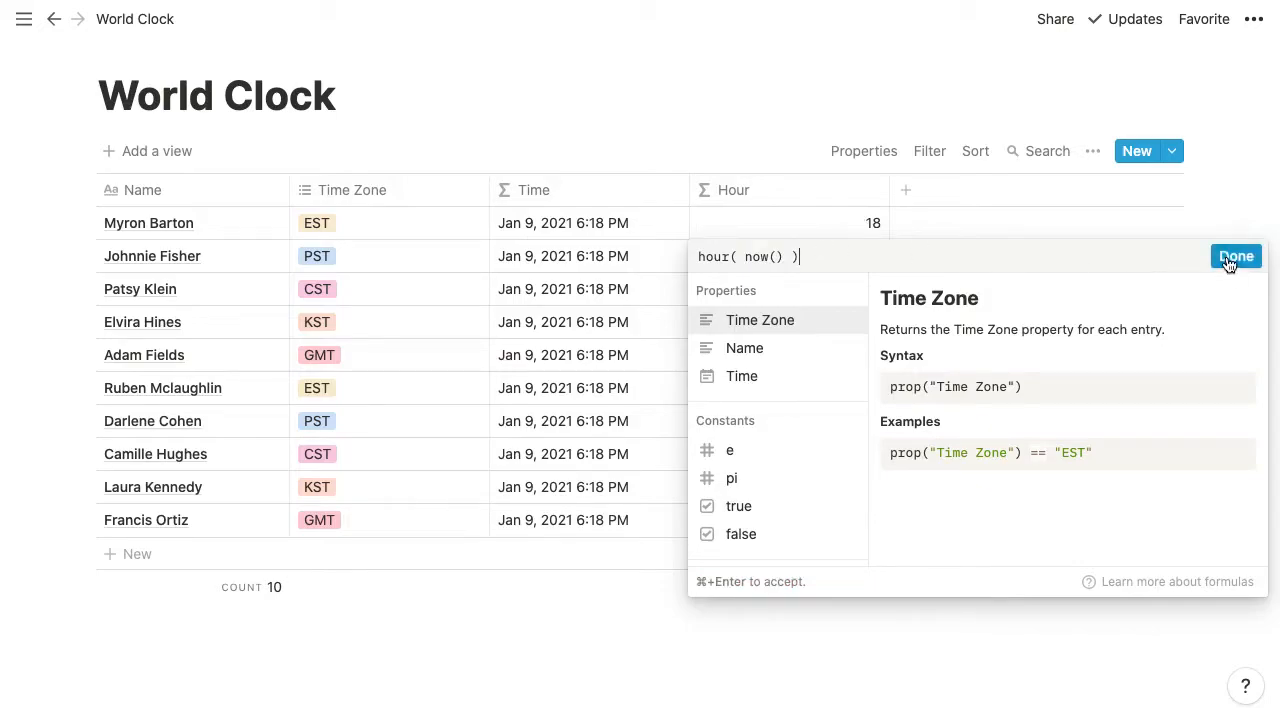
left_click(1228, 258)
Add a column named Minute after Hour and change its property type to Formula
left_click(947, 190)
type("Minute")
key("Return")
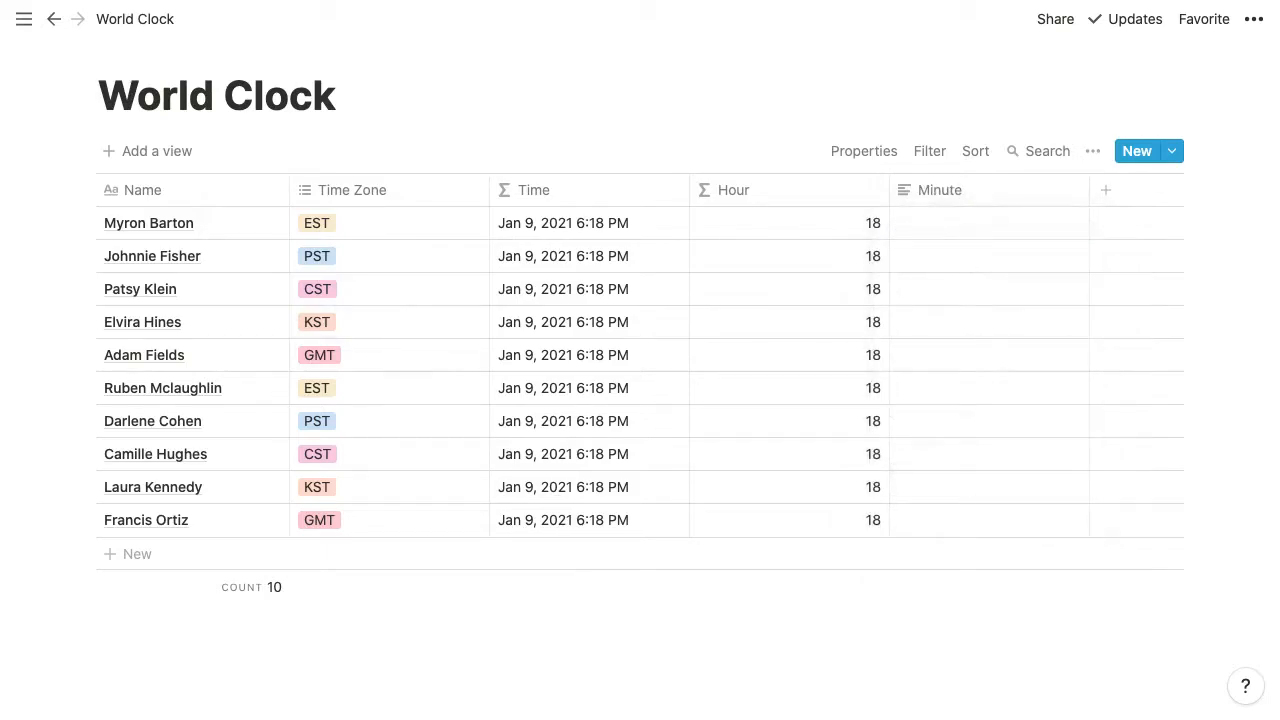
left_click(960, 222)
left_click(970, 190)
left_click(972, 188)
mouse_move(1042, 304)
left_click(812, 478)
left_click(990, 201)
key("Escape")
Set the Minute column's formula to minute( now() )
left_click(986, 223)
type("minu")
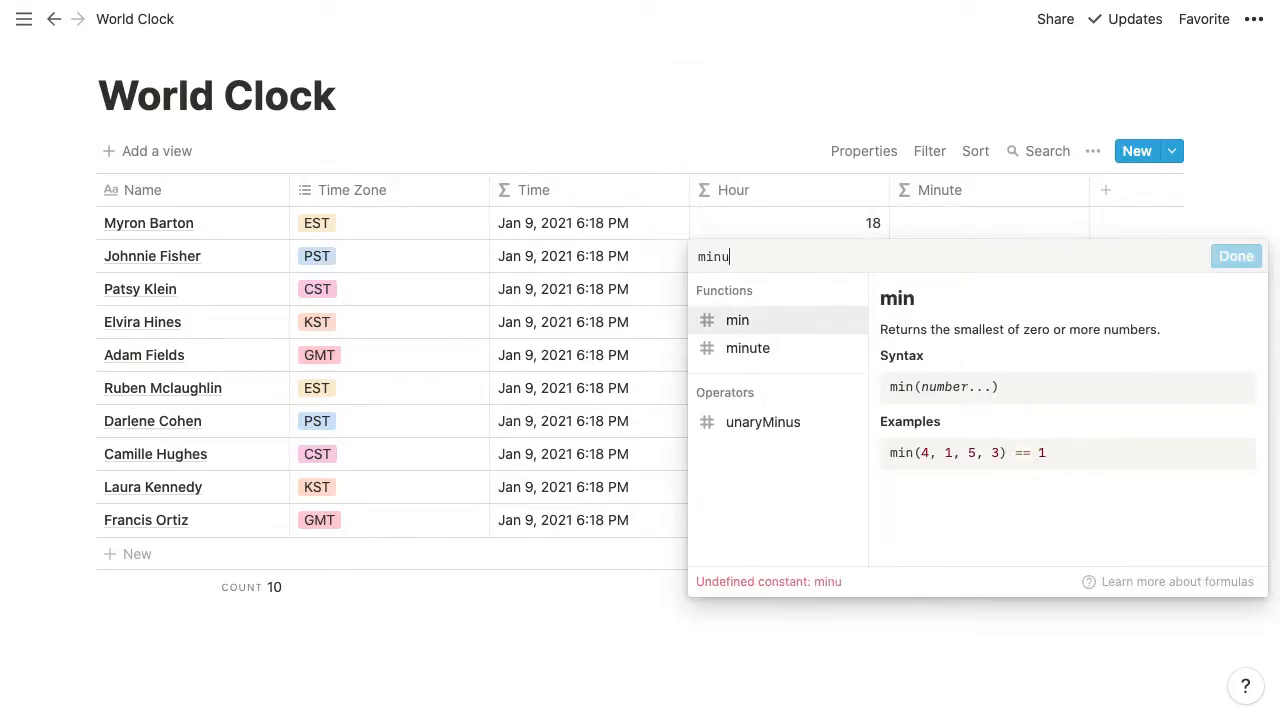
type("te( now")
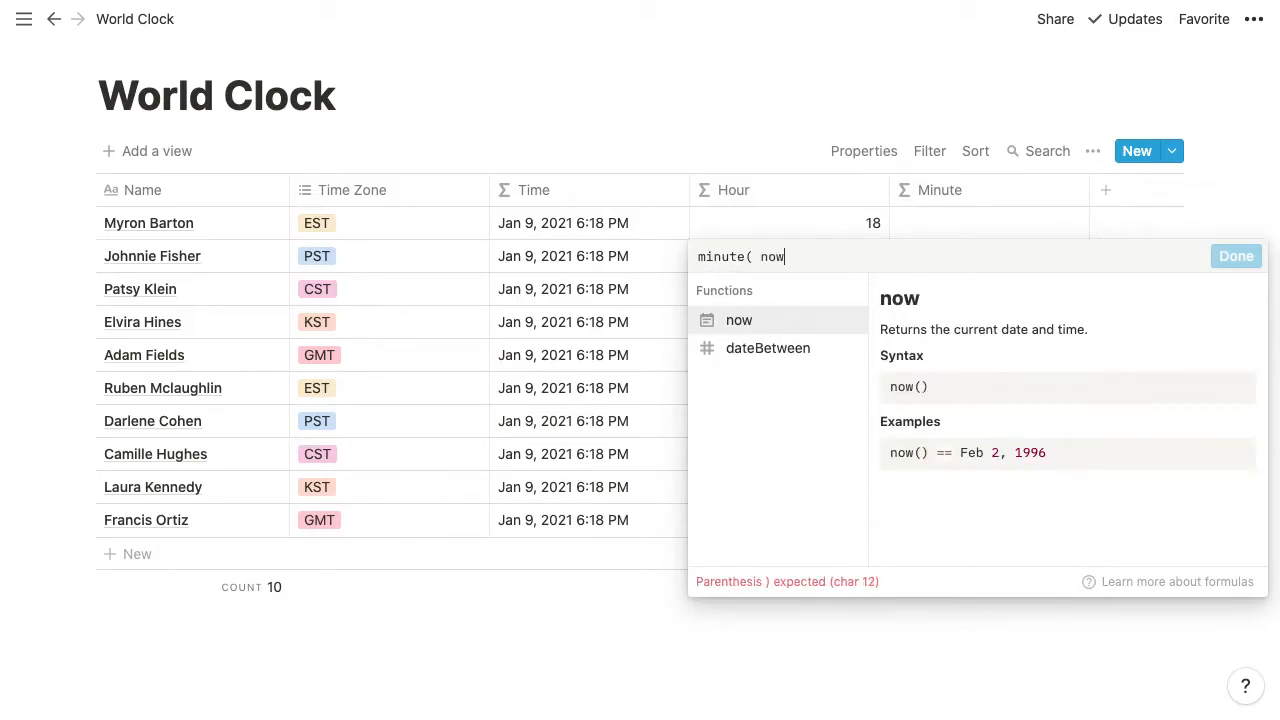
type("() )")
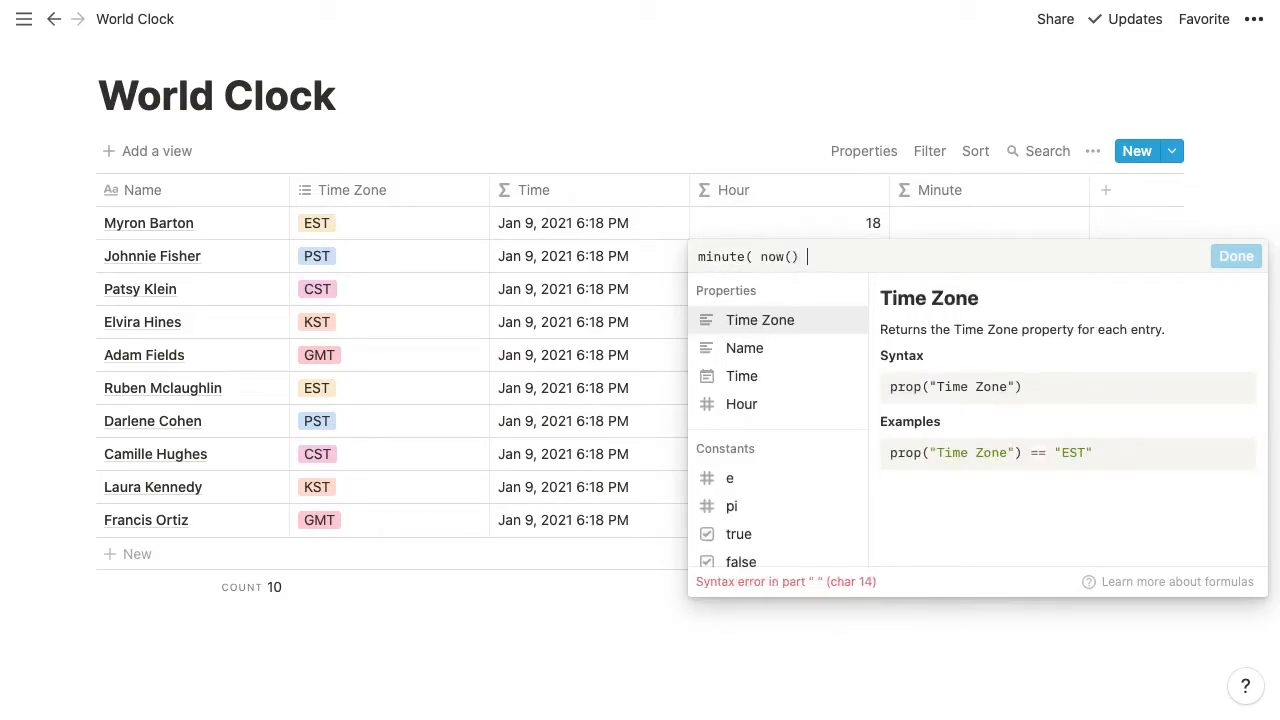
left_click(1238, 258)
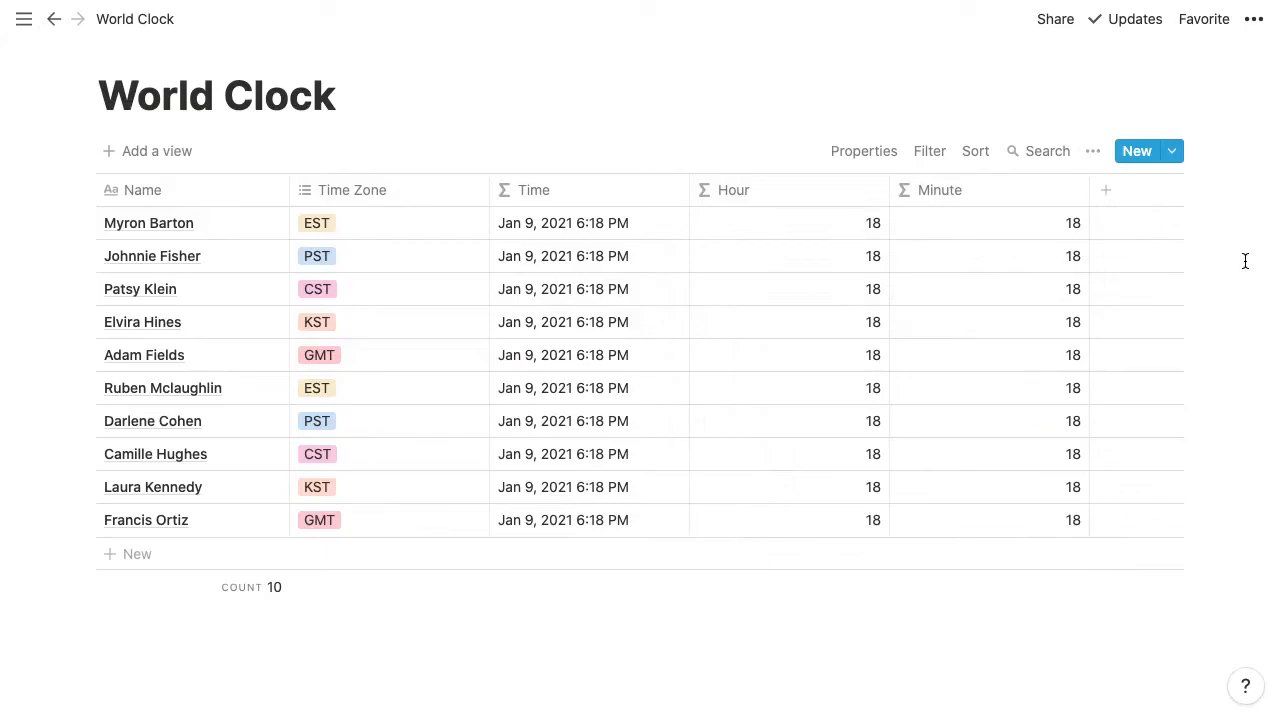
Check the system clock's date and time against the Hour and Minute columns
mouse_move(1107, 2)
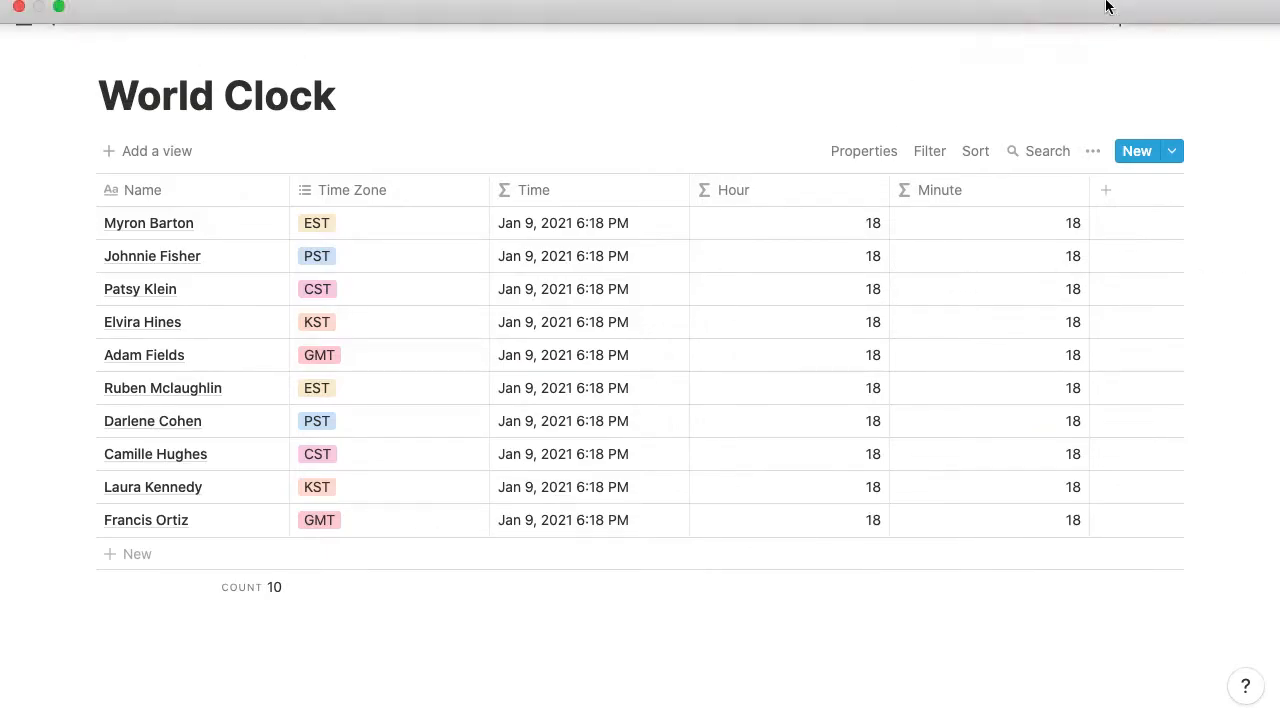
left_click(1034, 12)
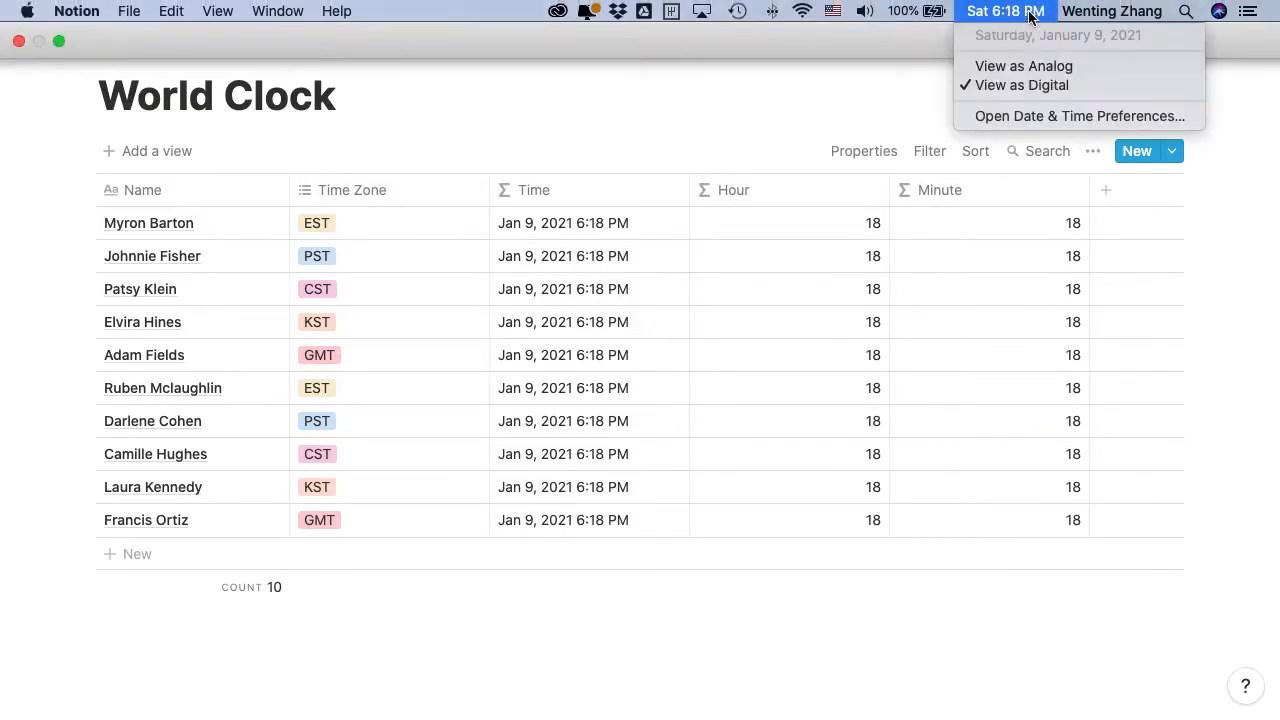
left_click(1030, 14)
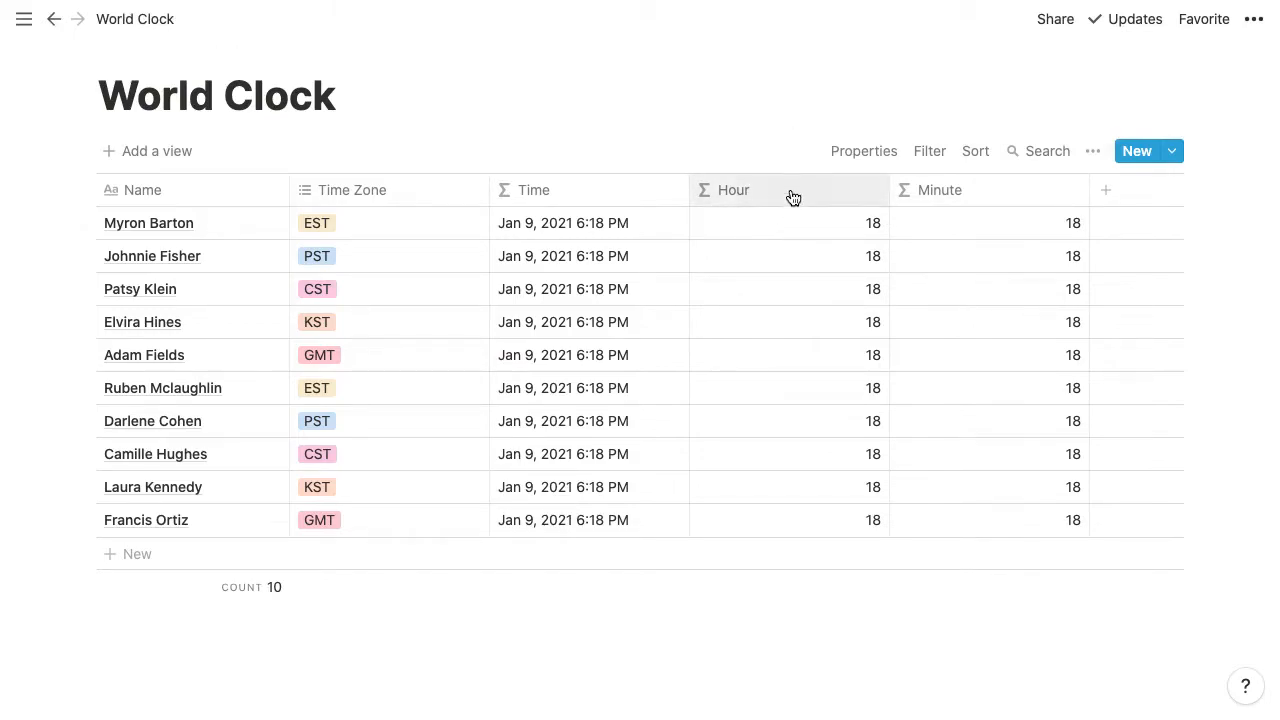
Create a duplicate of the Hour column named Offset and place it between Time Zone and Time
left_click(793, 197)
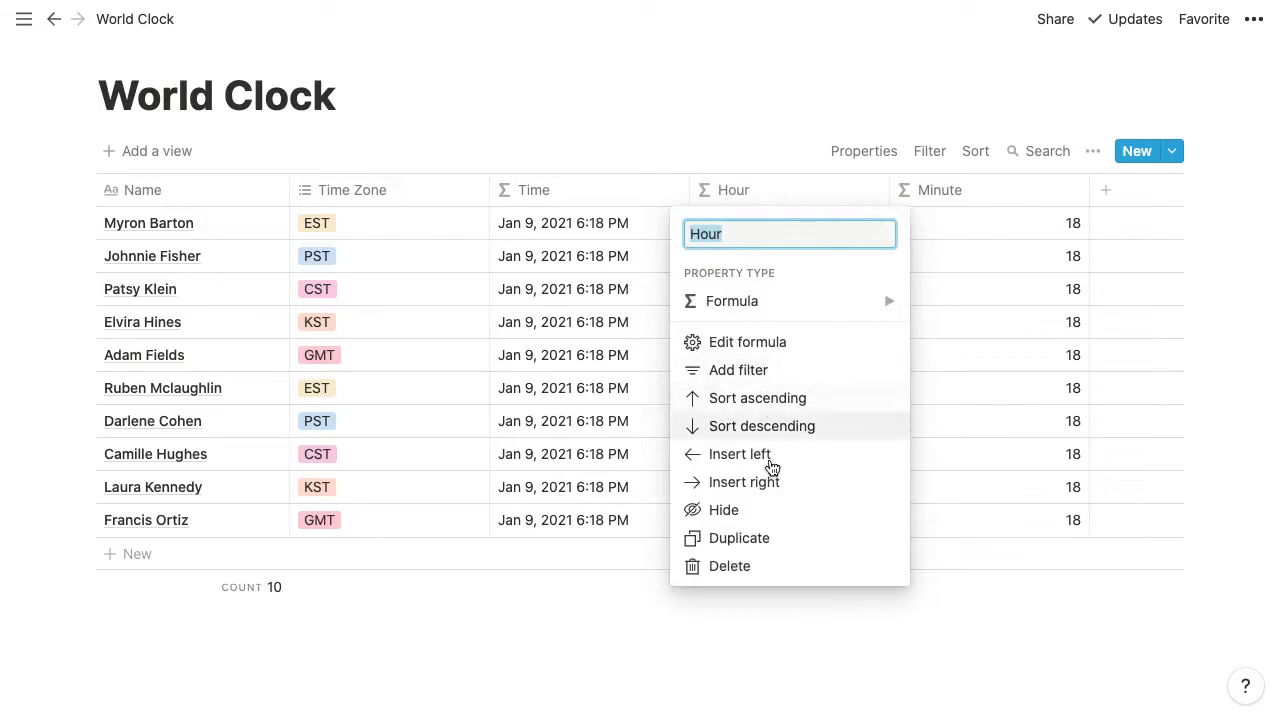
left_click(762, 537)
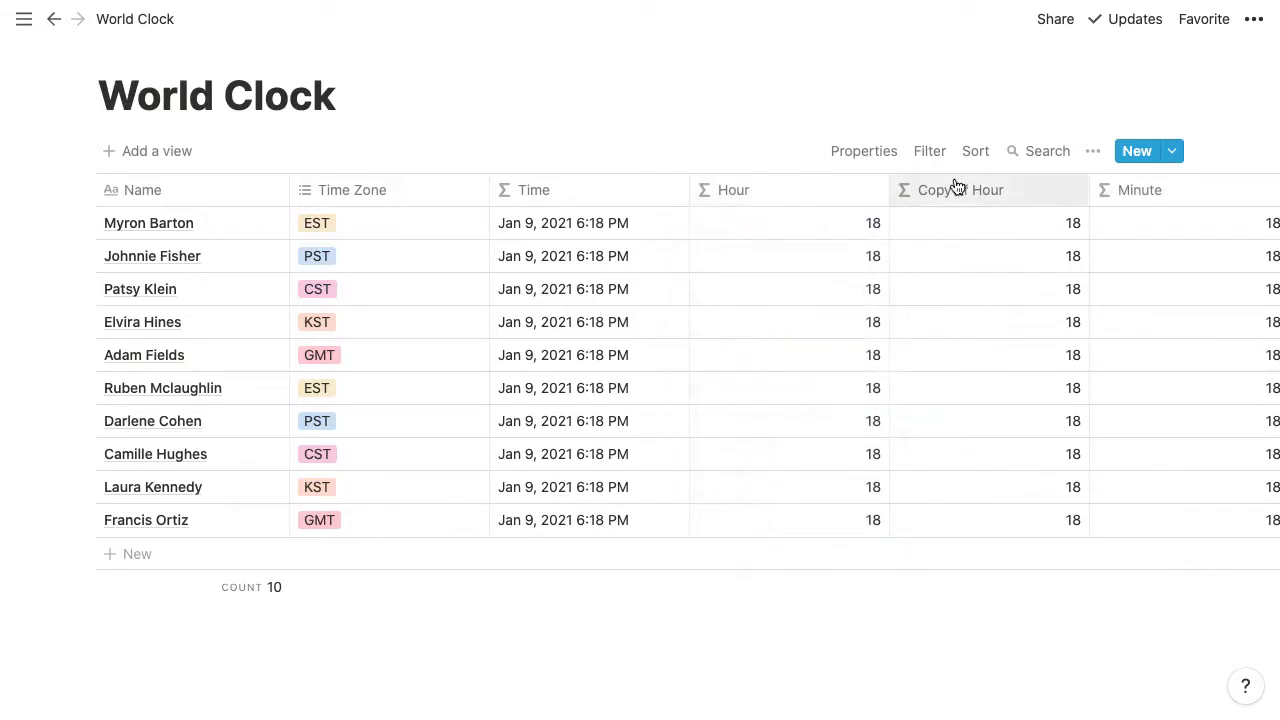
left_click(954, 178)
type("Offset")
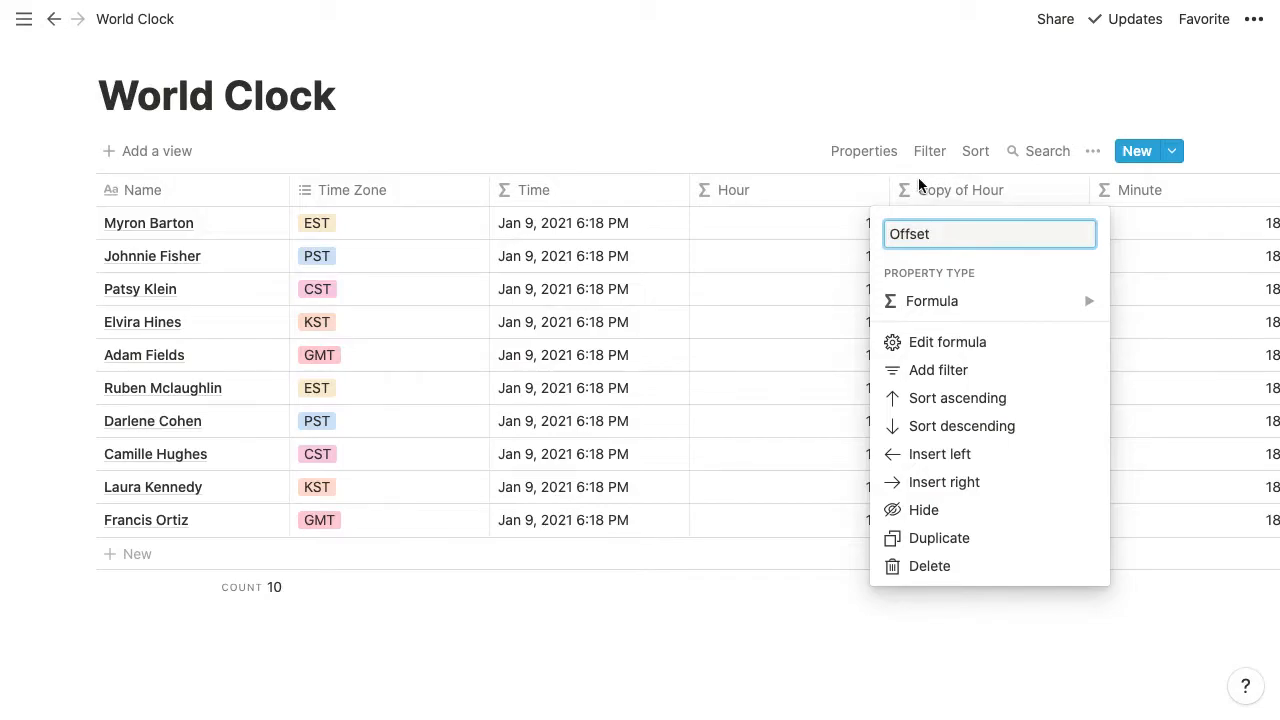
key("Return")
left_click_drag(955, 195, 560, 195)
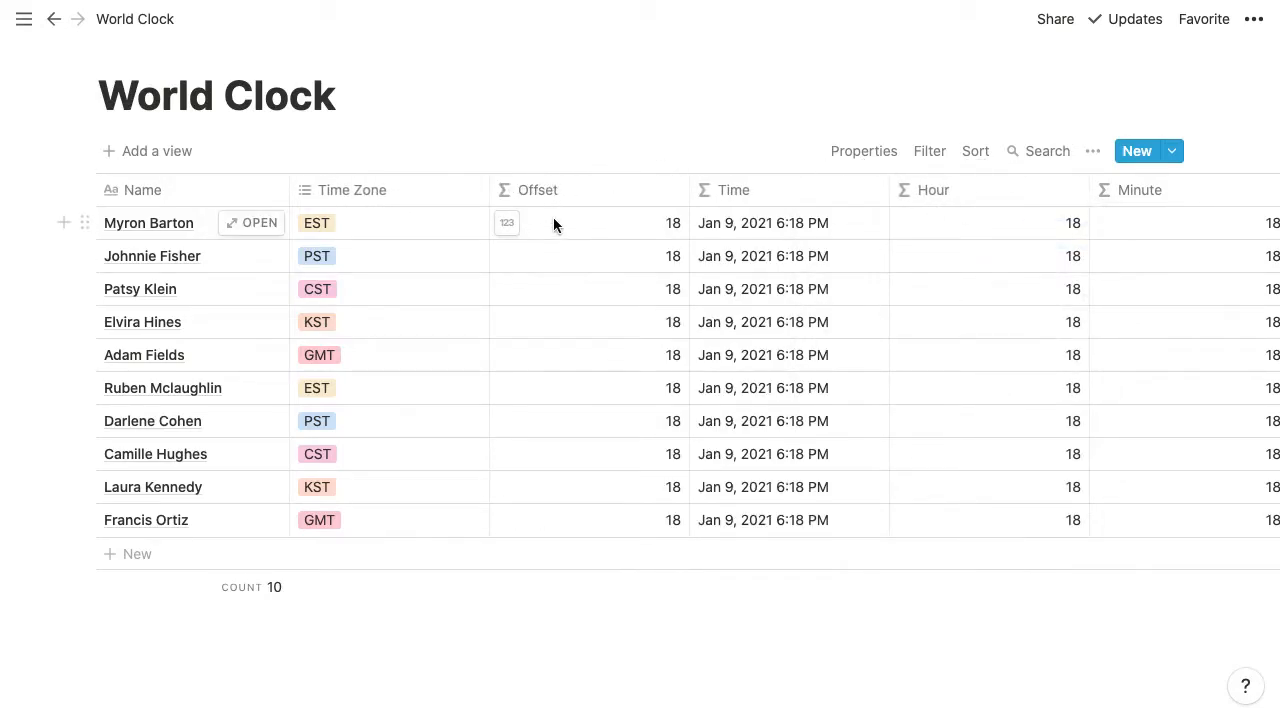
Replace the Offset column's formula with prop("Time Zone") == "PST"
left_click(605, 222)
key("super+a")
key("BackSpace")
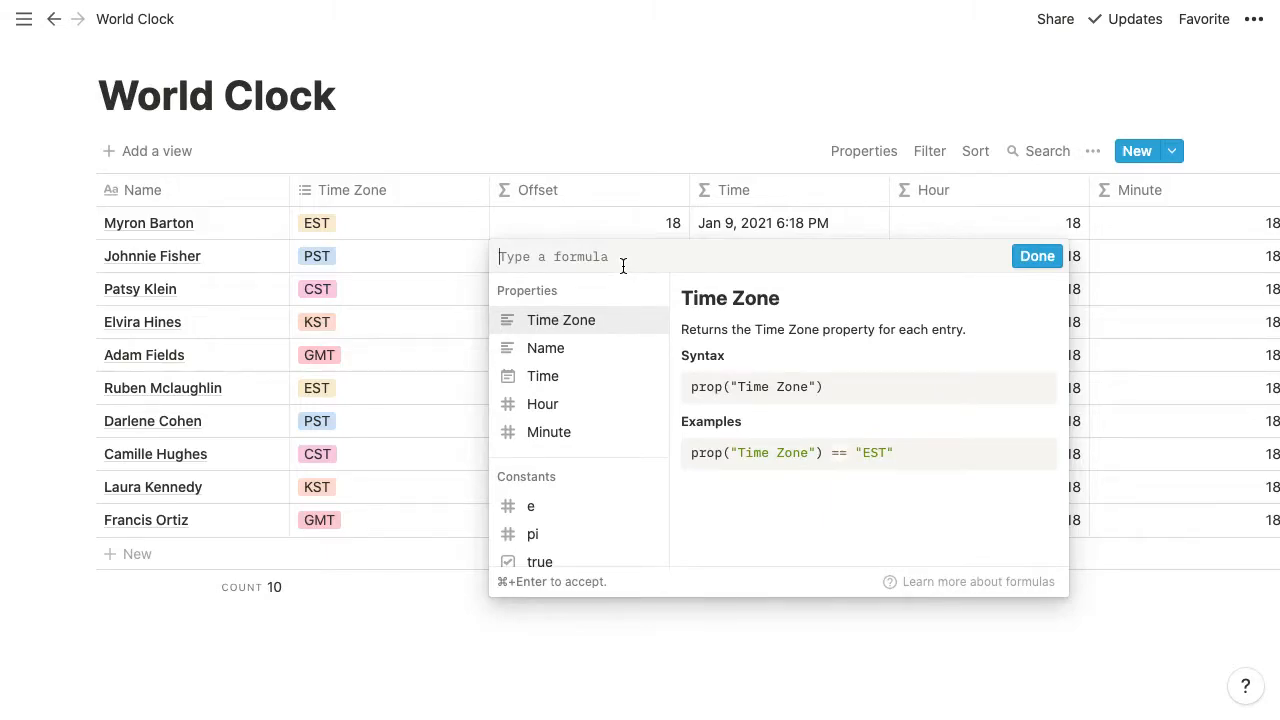
left_click(594, 322)
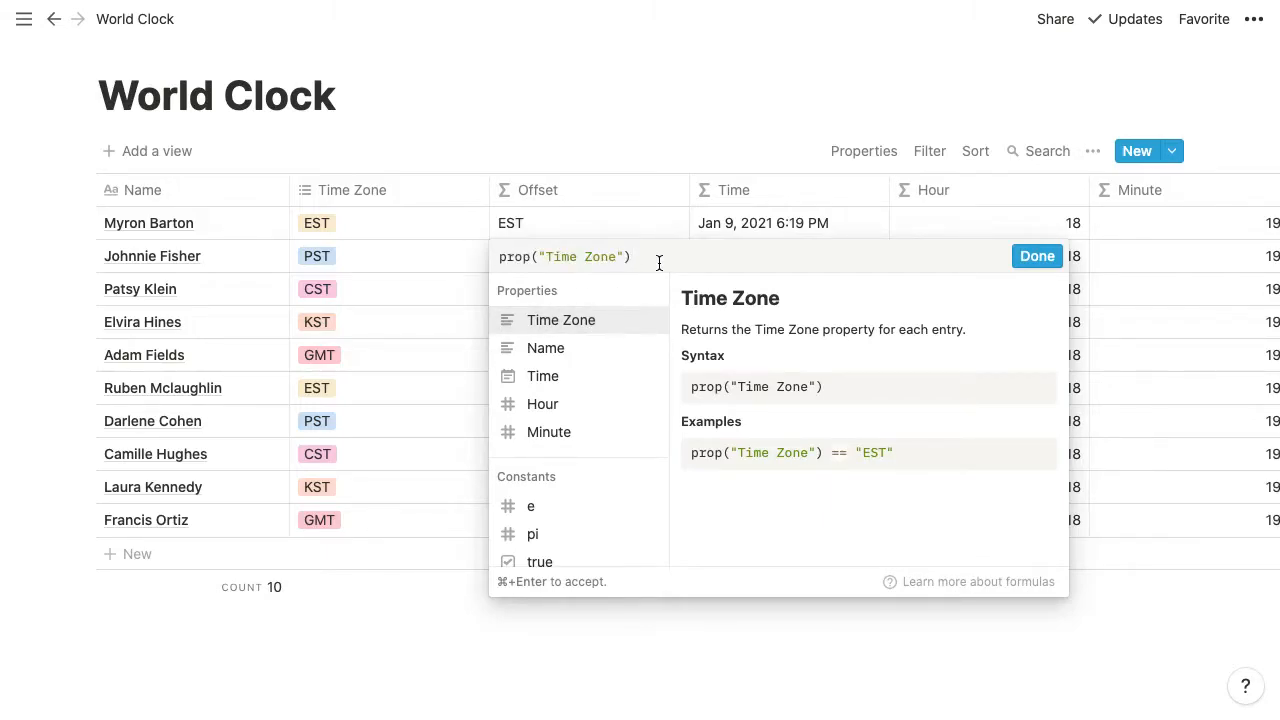
type("== \"ps")
key("BackSpace")
key("BackSpace")
type("\"pst")
key("BackSpace")
key("BackSpace")
type("ST")
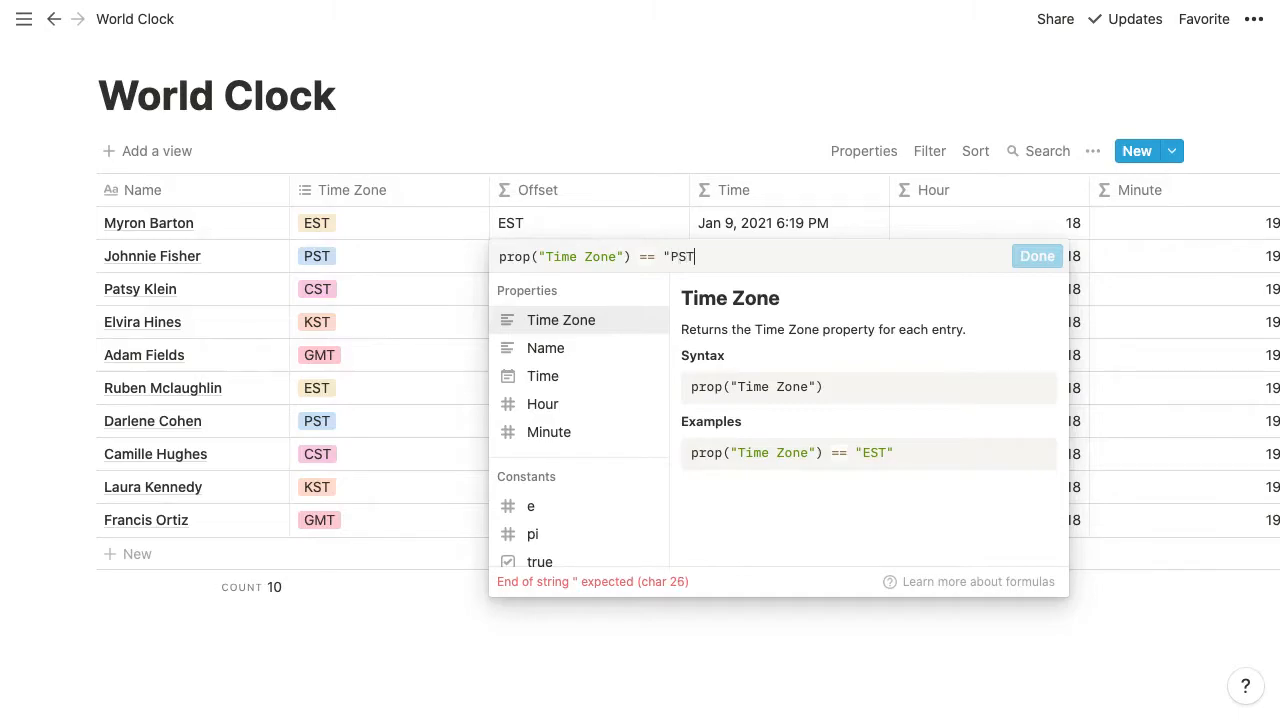
type("\"")
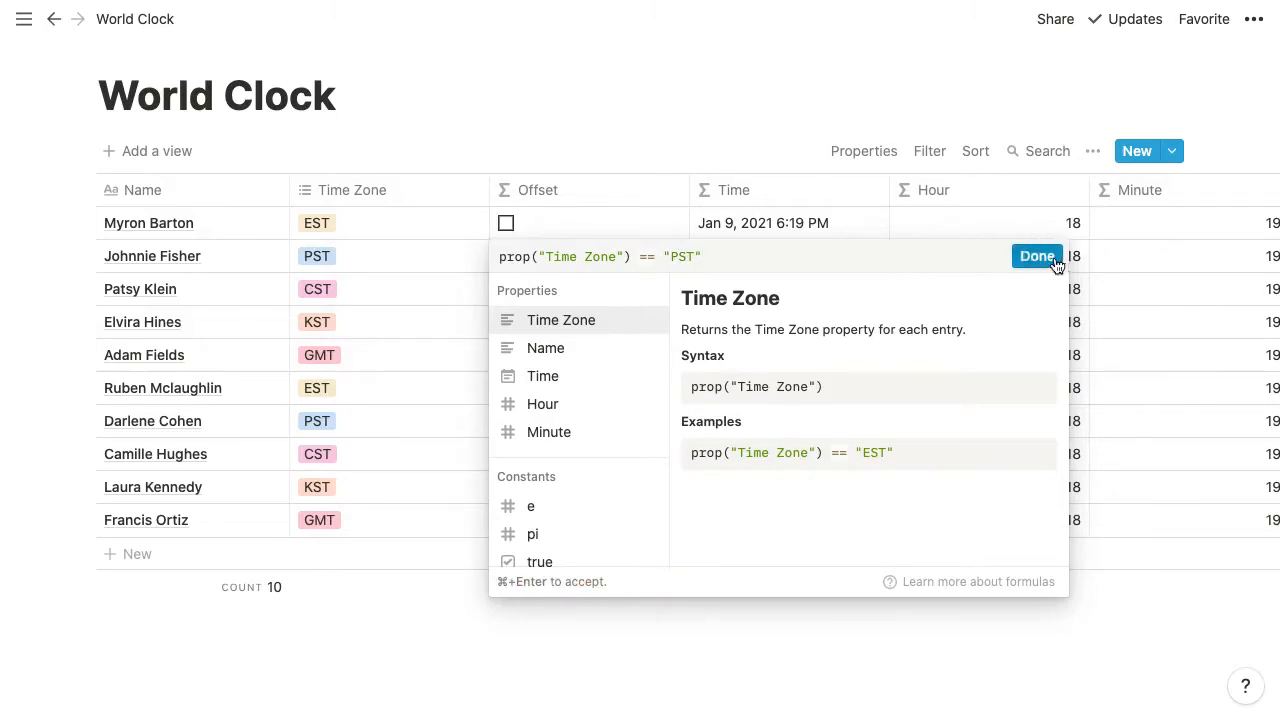
left_click(1017, 256)
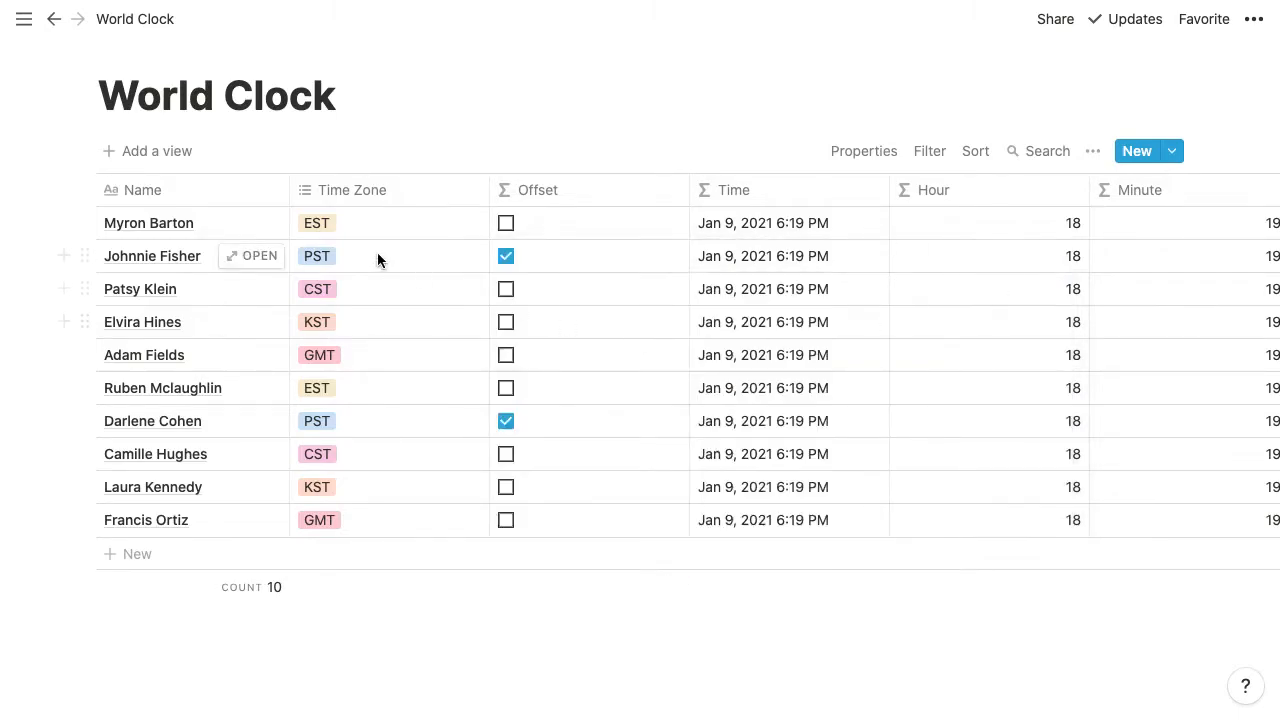
Extend the Offset column's formula to prop("Time Zone") == "PST" ? -3 : 0
left_click(580, 198)
key("Escape")
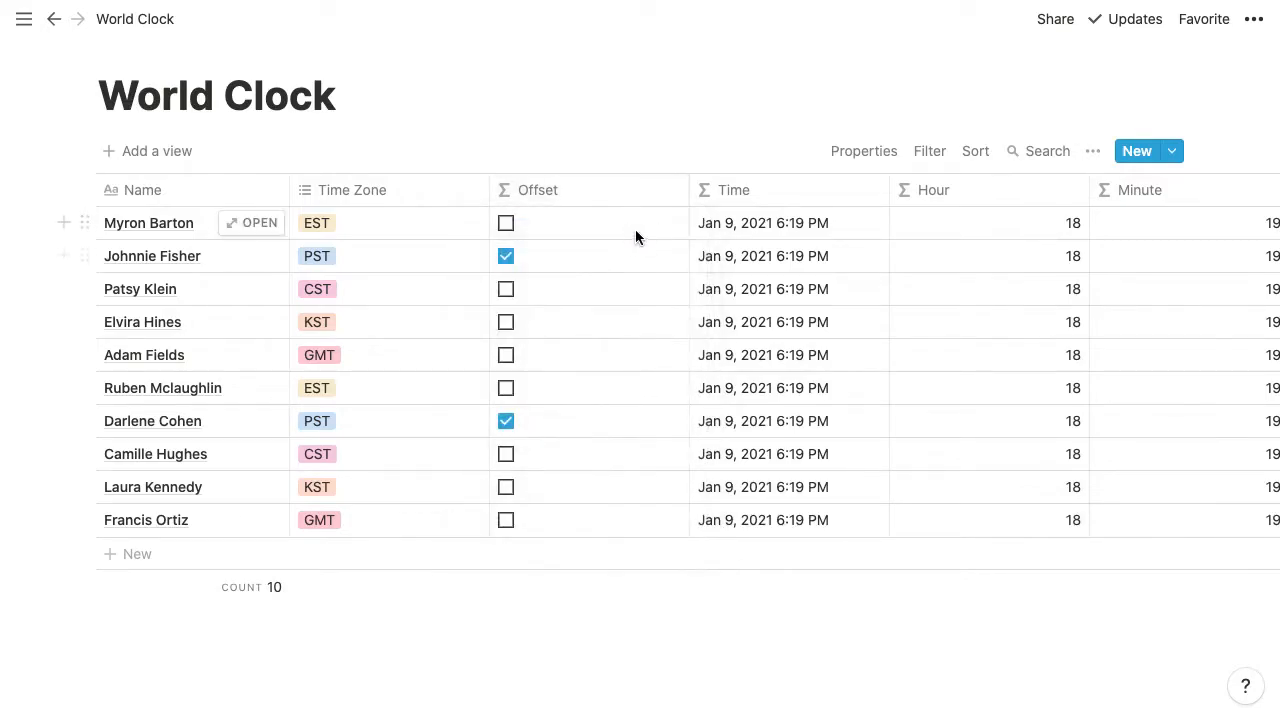
left_click(635, 229)
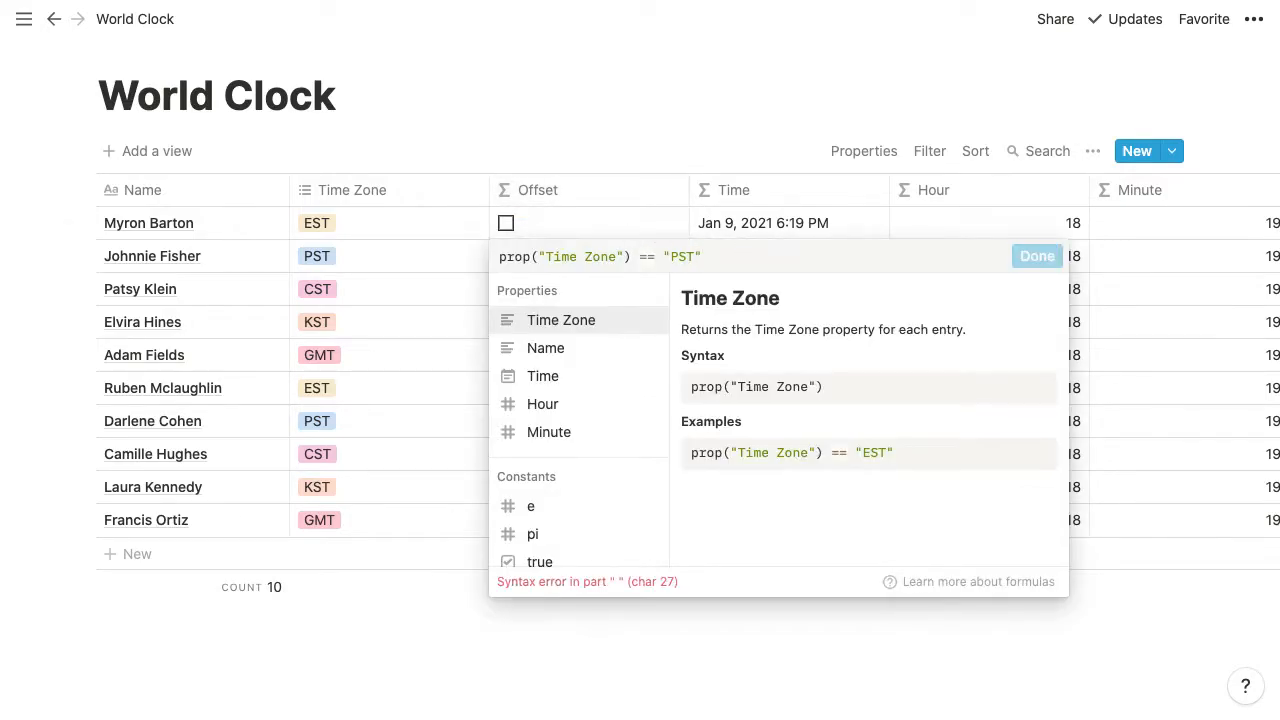
type("? ")
type("-3")
type(" : 0")
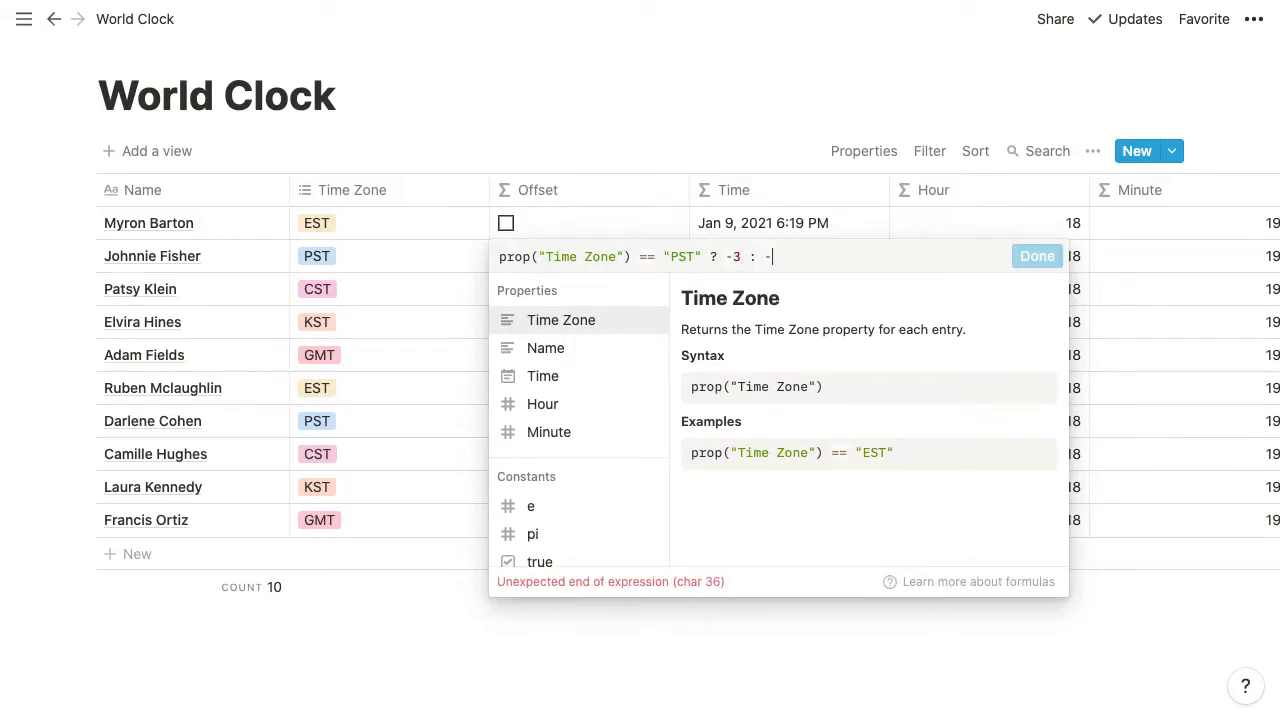
left_click(1037, 256)
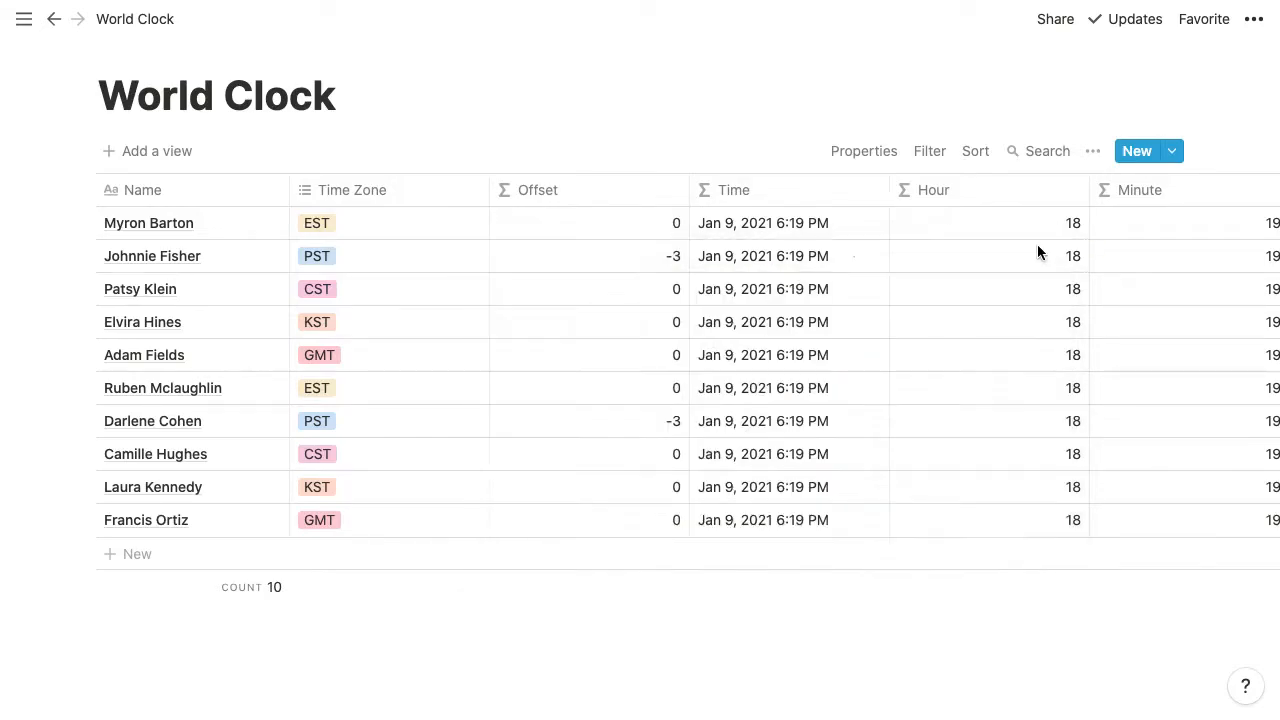
Rename the Offset column as Offset (PST)
left_click(592, 199)
left_click(575, 229)
type("(PST)")
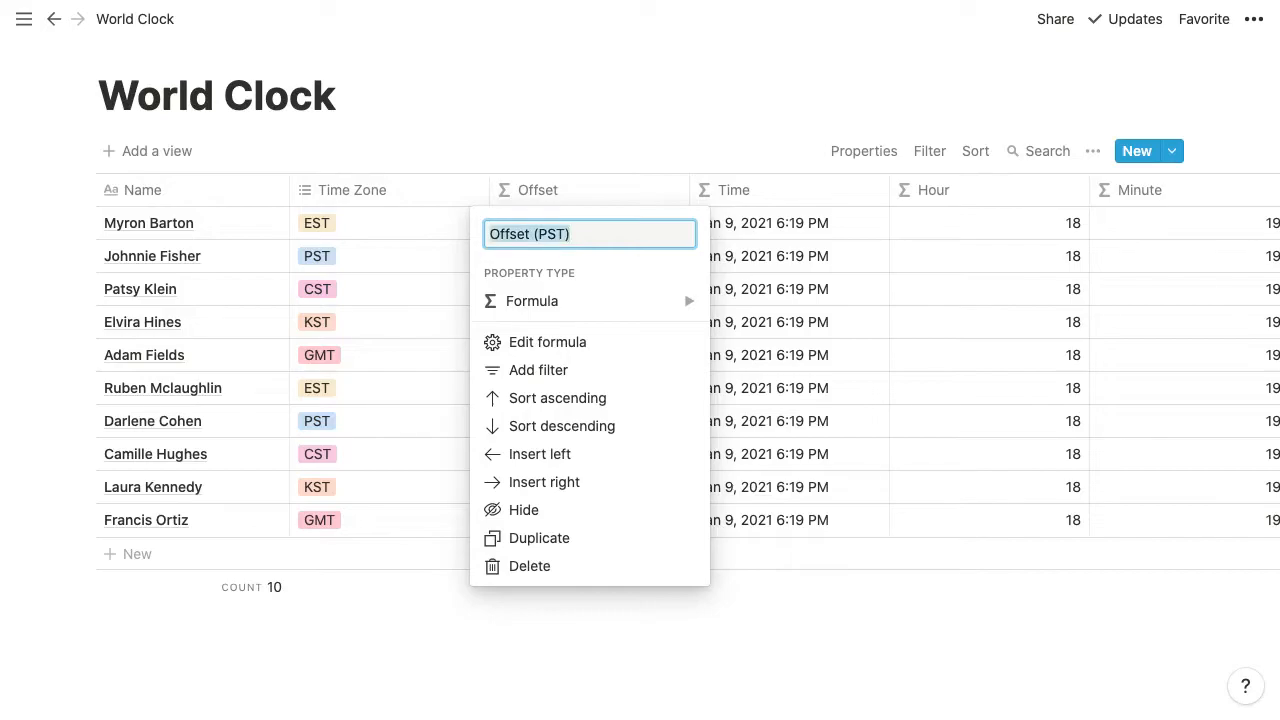
key("Return")
Duplicate the Offset (PST) column and name the copy Offset (CST)
left_click(591, 200)
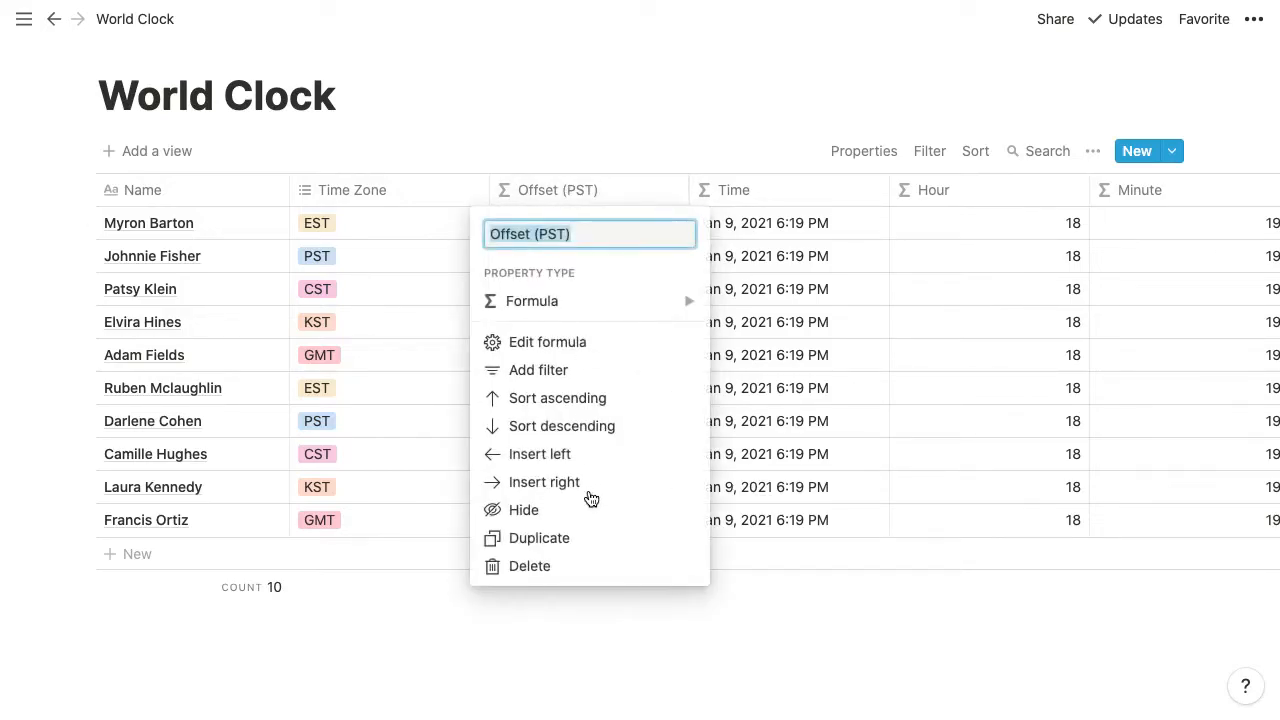
left_click(586, 537)
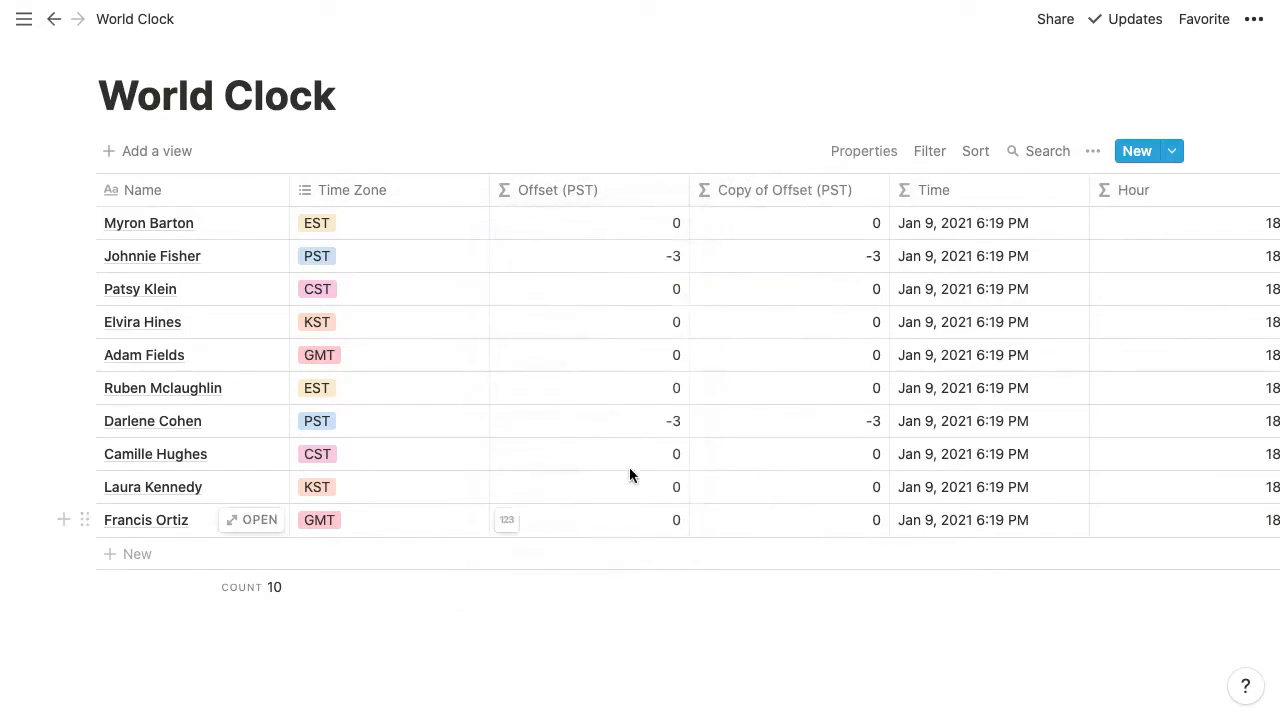
left_click(809, 188)
type("Offset (PST)")
double_click(757, 235)
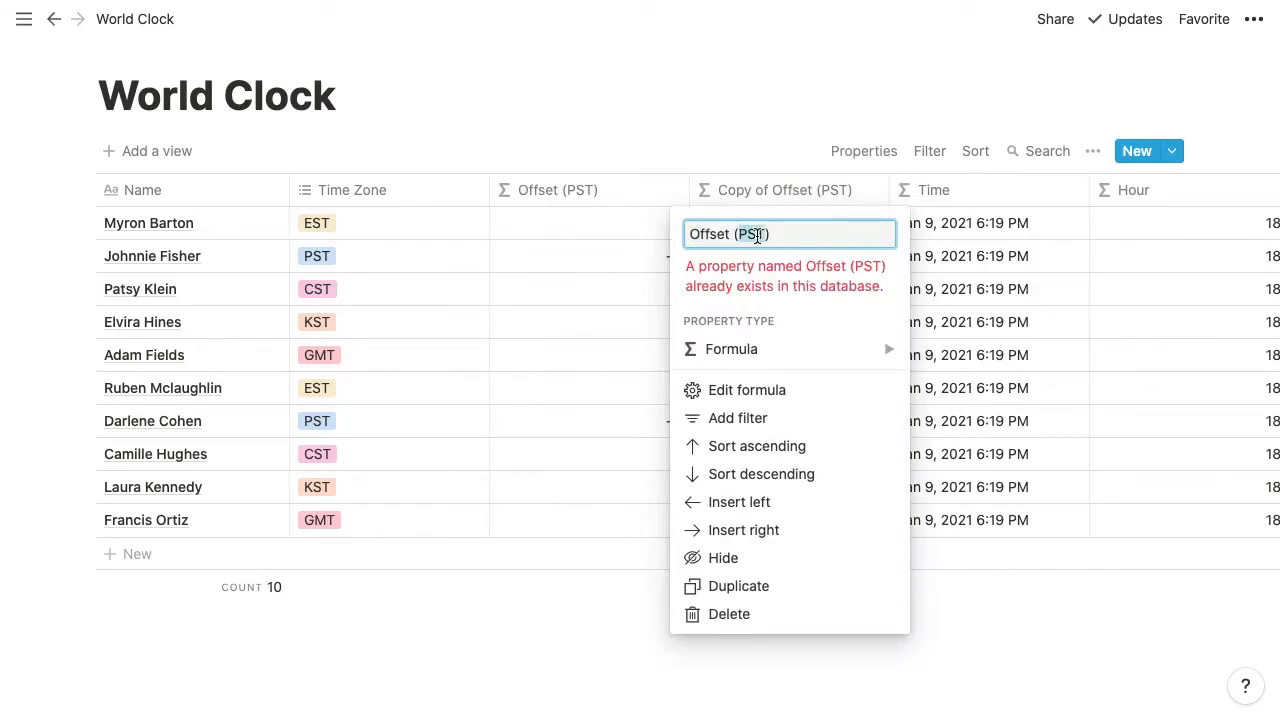
type("CST")
key("Return")
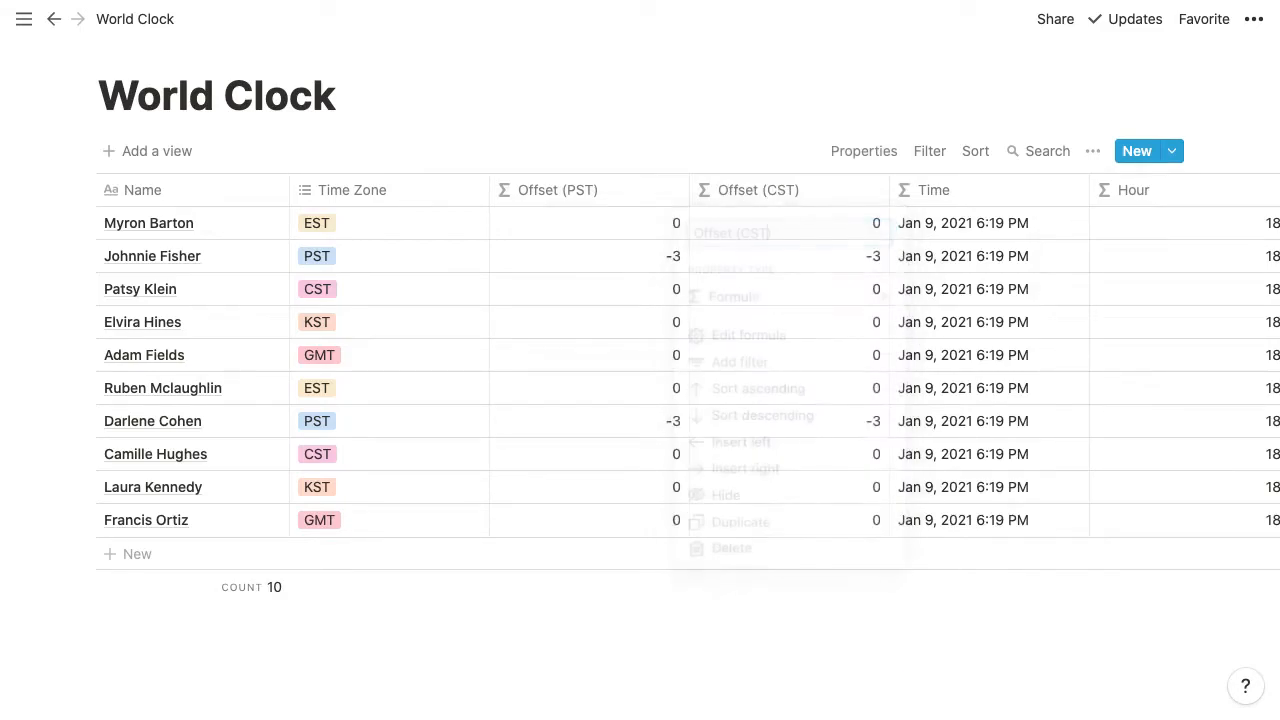
Change the Offset (CST) column's formula to (prop("Time Zone") == "CST") ? 13 : 0
left_click(789, 214)
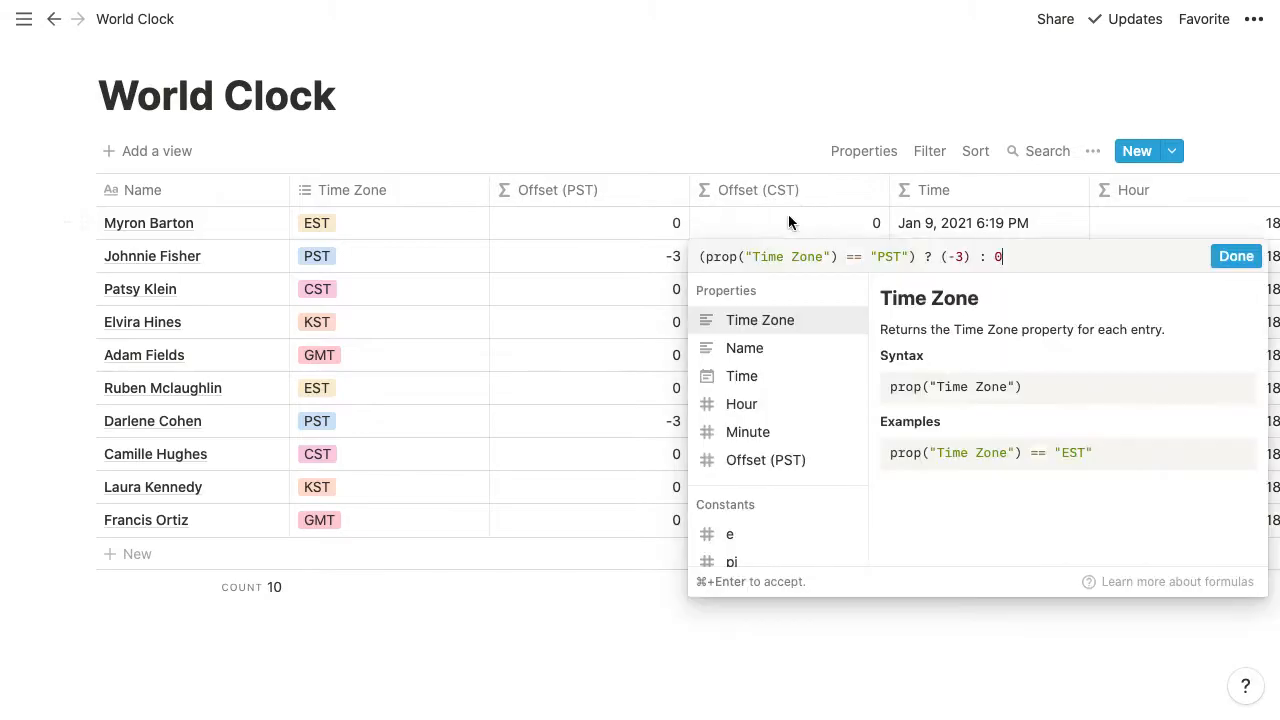
double_click(881, 257)
type("CST")
left_click_drag(955, 257, 948, 257)
type("1")
key("BackSpace")
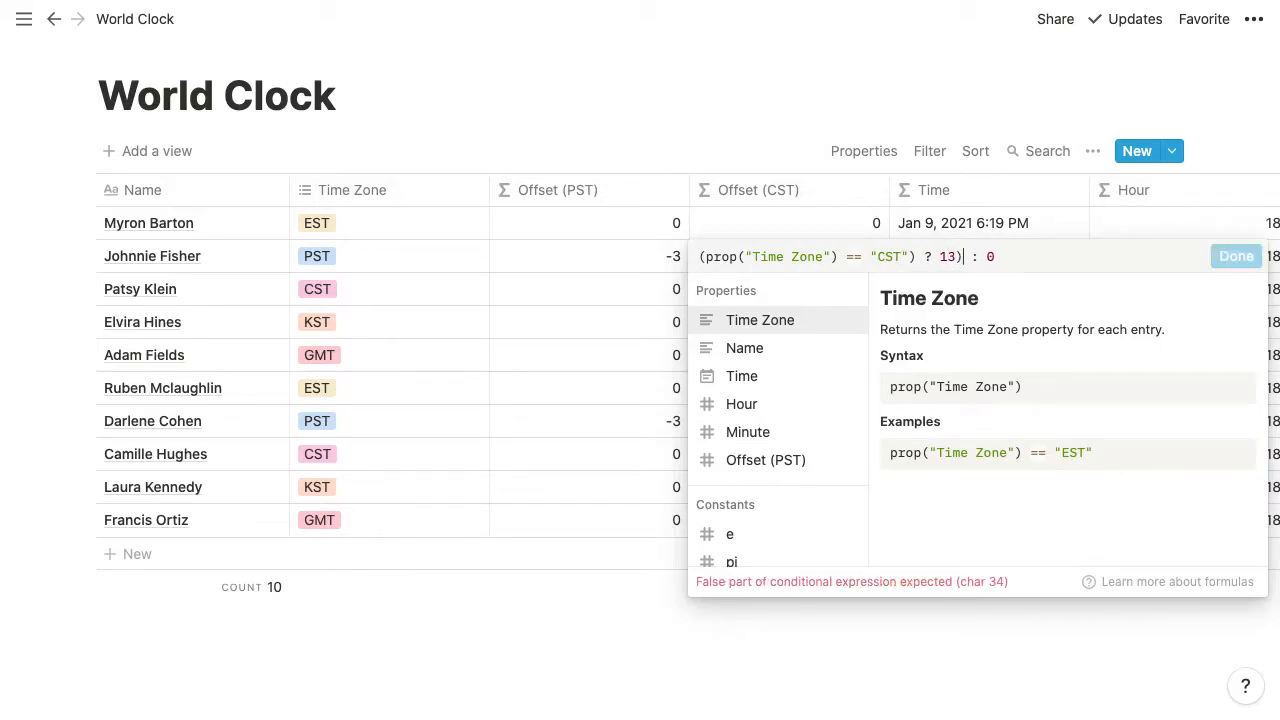
key("BackSpace")
left_click(1236, 256)
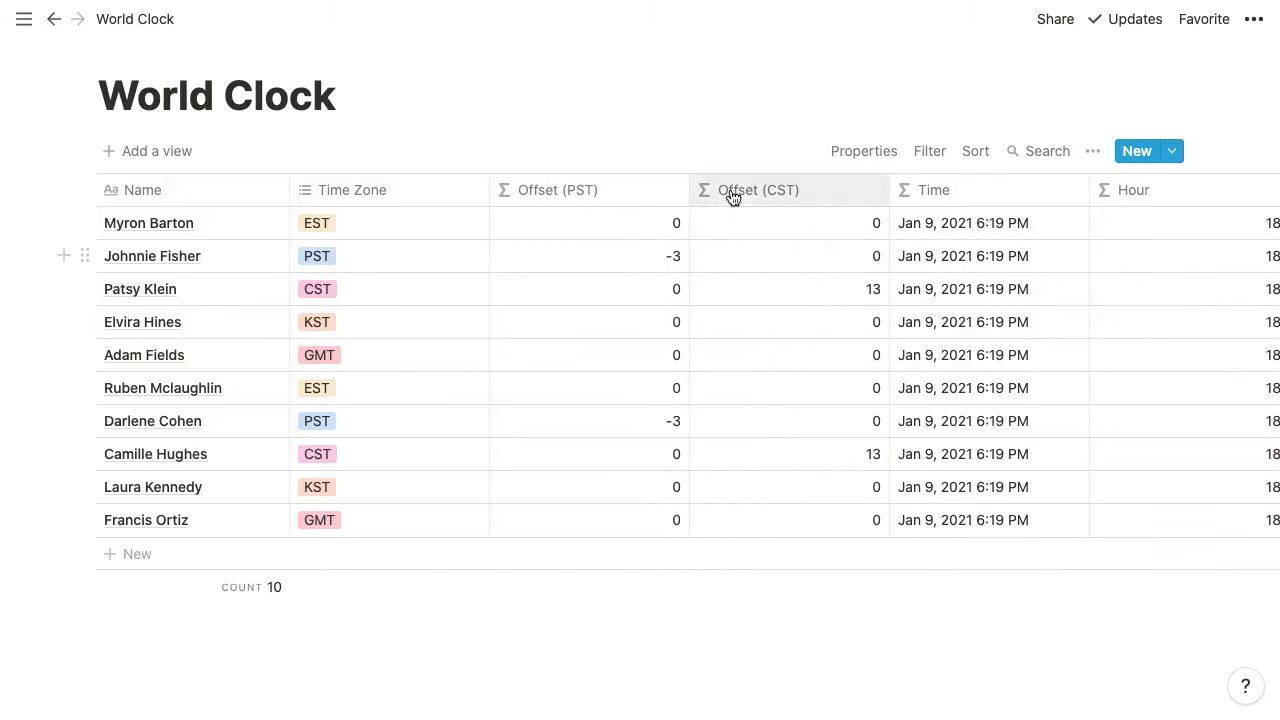
Duplicate the Offset (CST) column and name the copy Offset (KST)
left_click(735, 190)
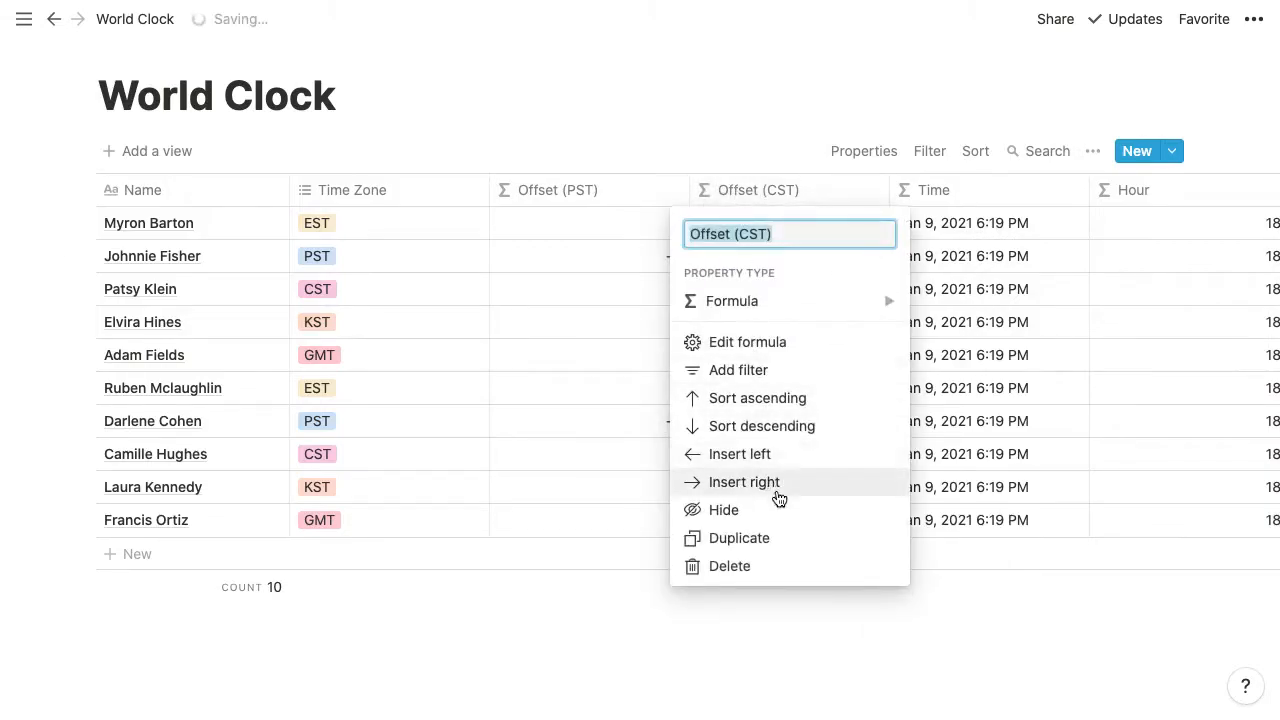
left_click(772, 537)
left_click(976, 196)
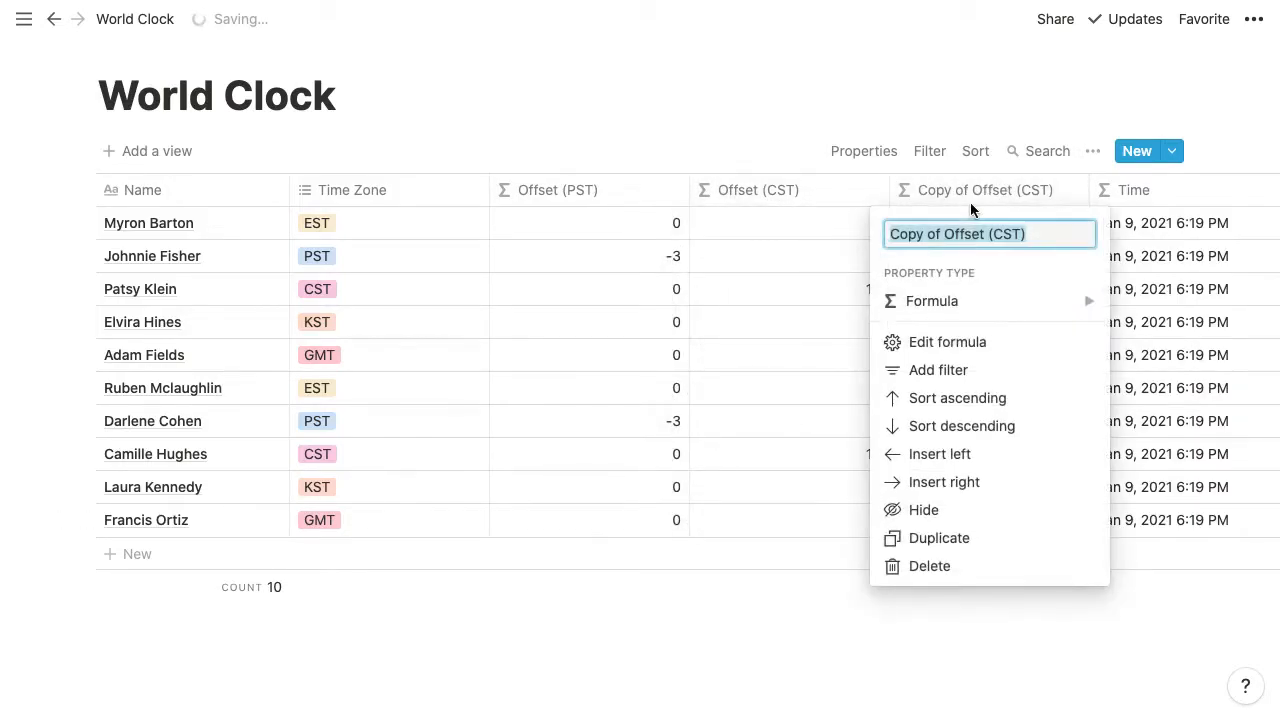
type("Offset (PST)")
double_click(956, 236)
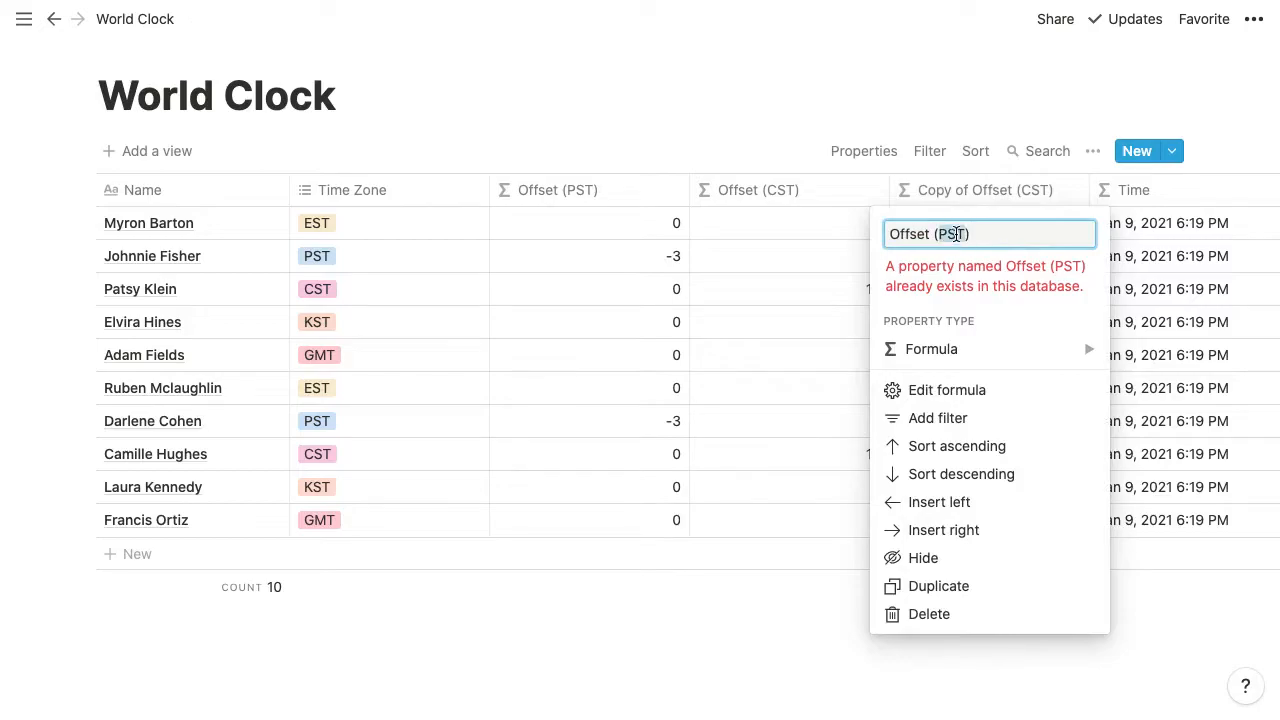
left_click(946, 234)
key("BackSpace")
type("K")
key("Return")
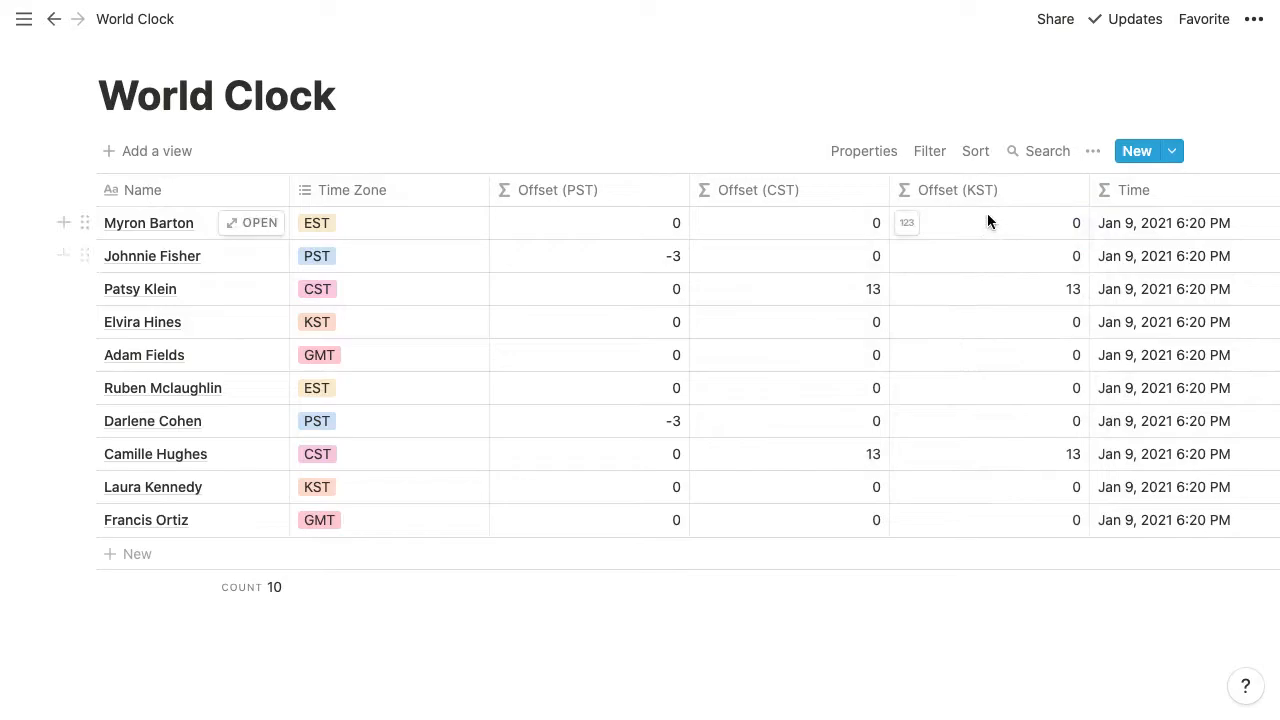
Change the Offset (KST) column's formula to (prop("Time Zone") == "KST") ? 14 : 0
left_click(985, 257)
left_click(882, 289)
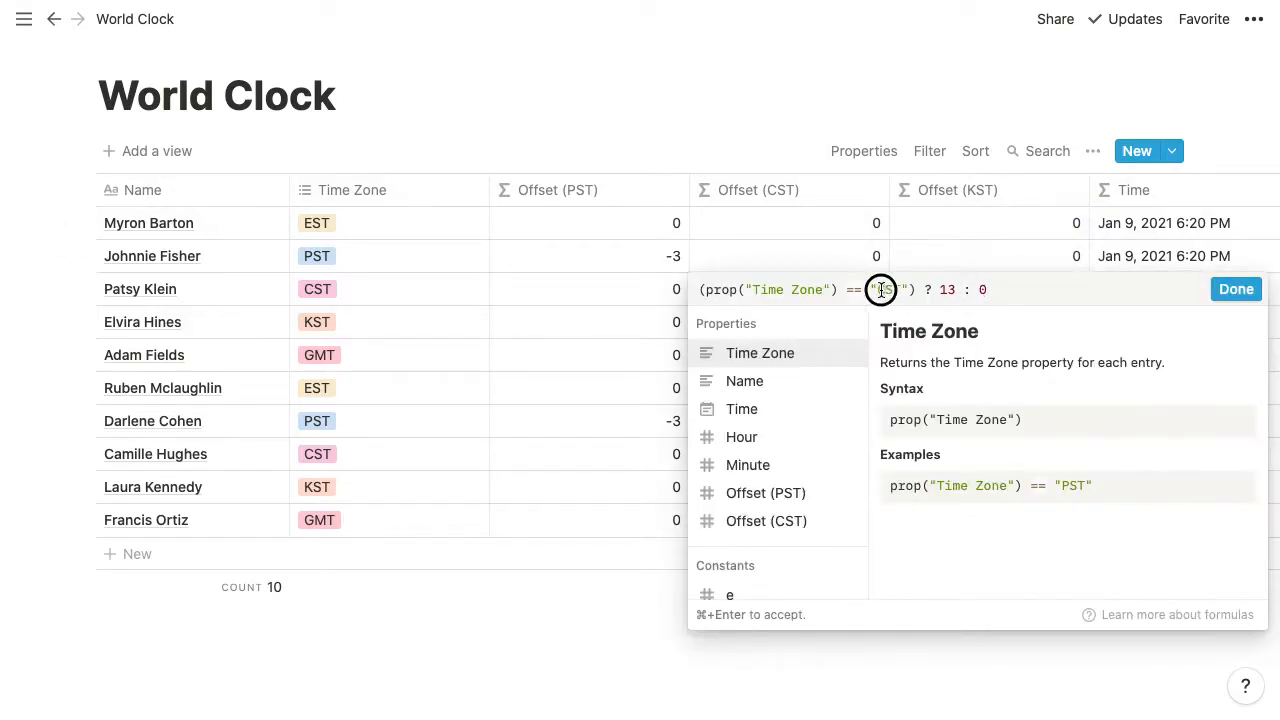
type("K")
left_click(947, 290)
key("BackSpace")
type("4")
left_click(1238, 290)
Duplicate the Offset (KST) column and name the copy Offset (GMT)
left_click(1018, 193)
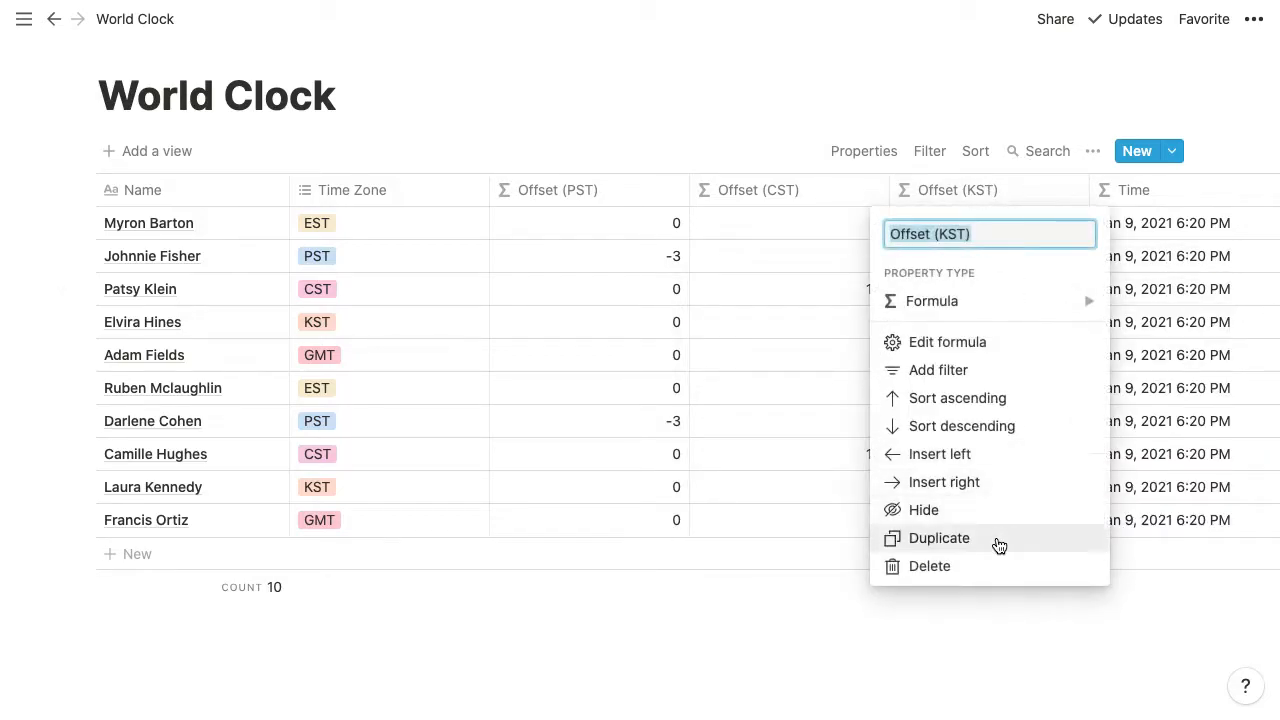
left_click(999, 545)
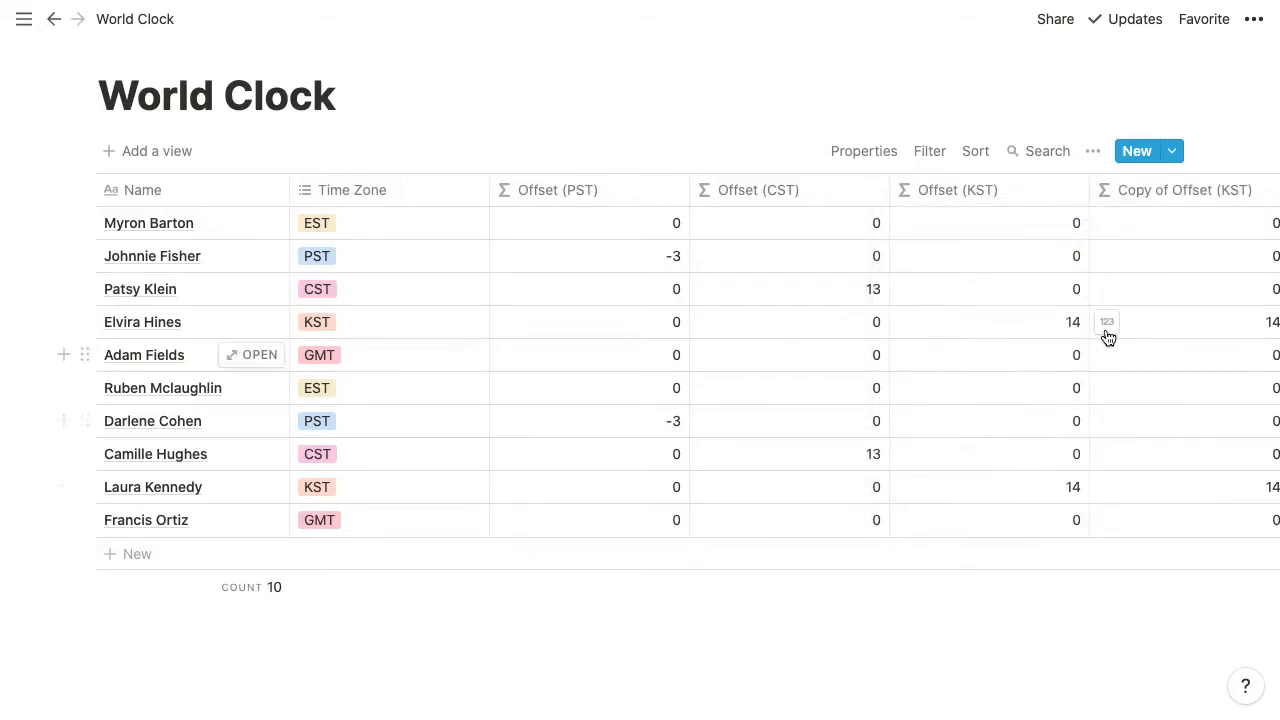
left_click(1125, 192)
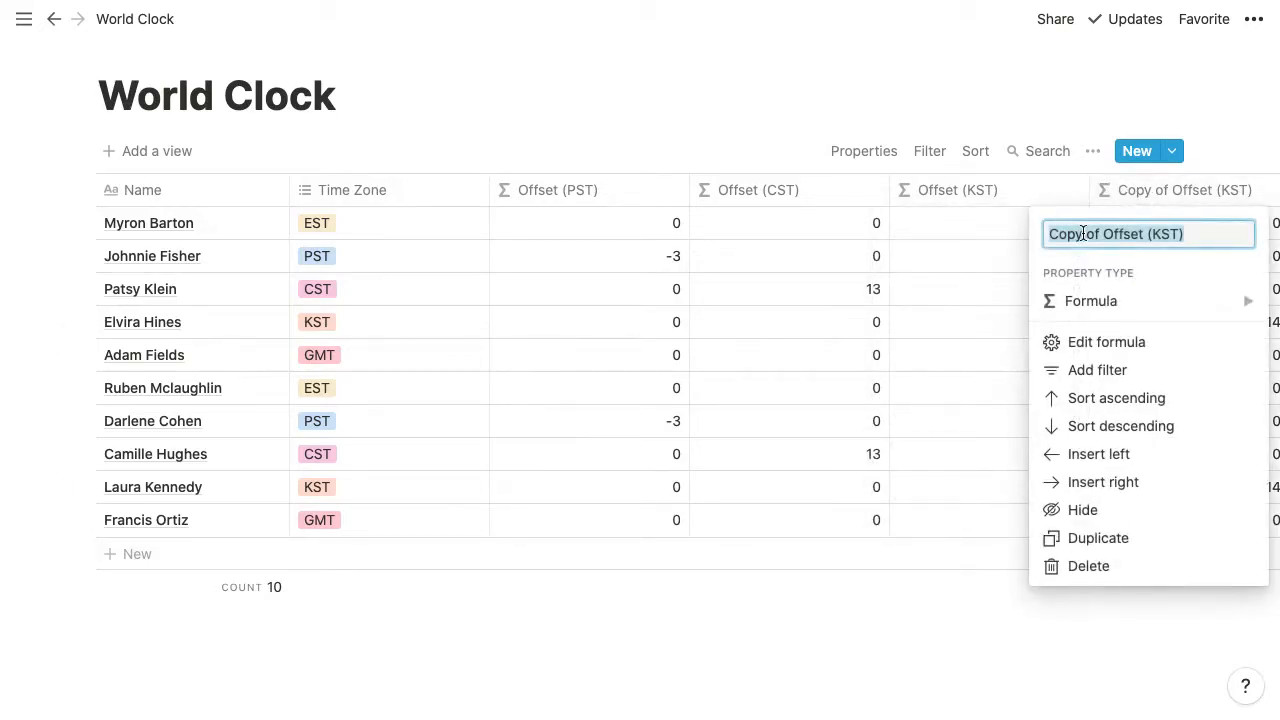
type("Offset (PST)")
double_click(1113, 235)
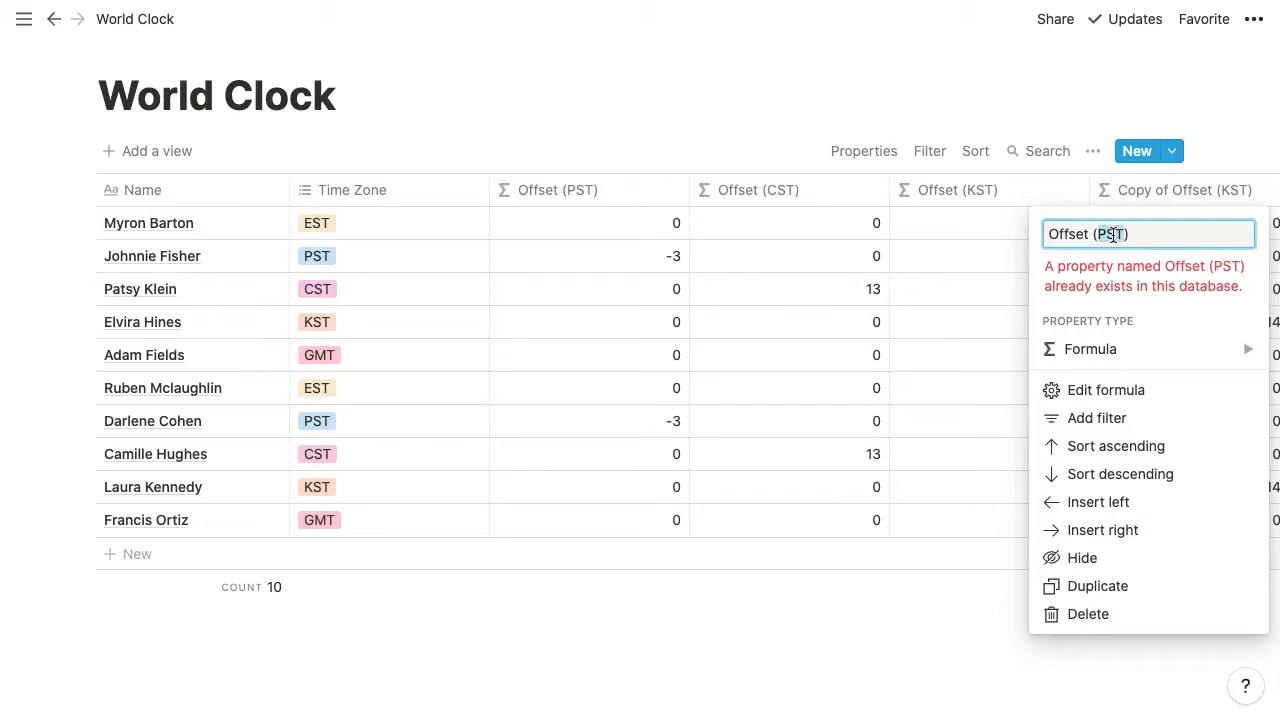
type("GM")
key("Return")
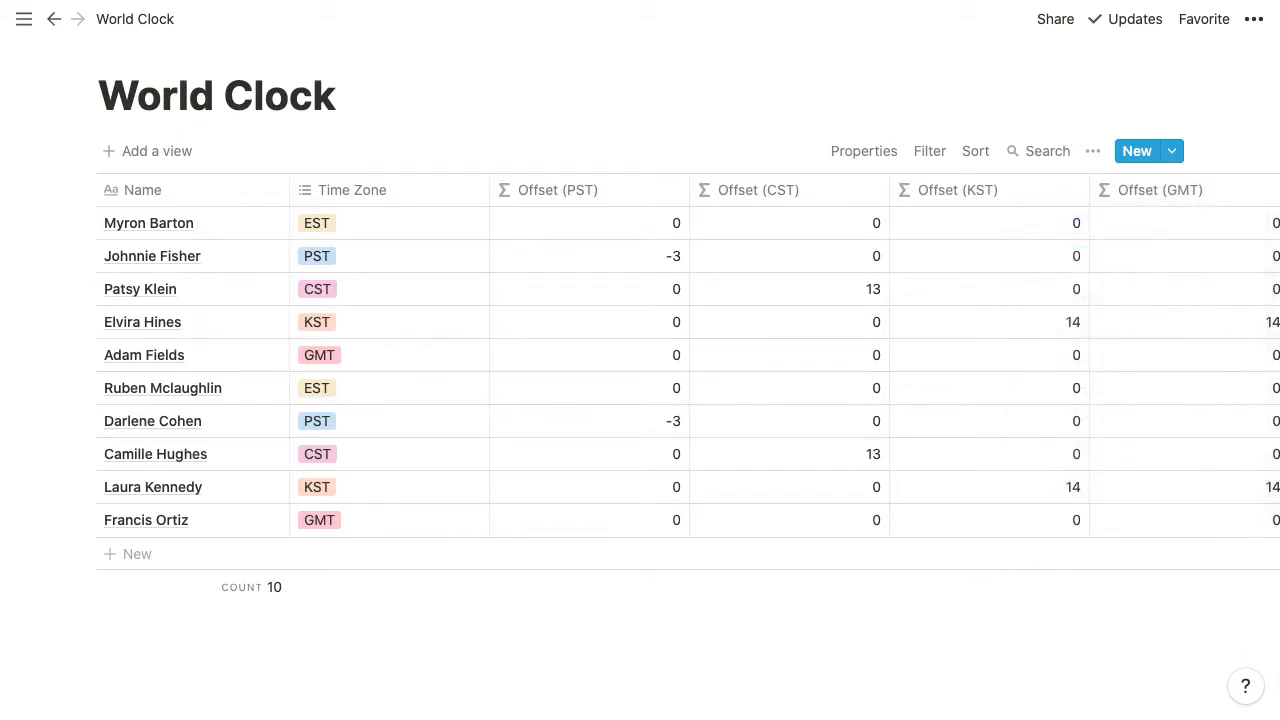
Change the Offset (GMT) column's formula to (prop("Time Zone") == "GMT") ? 5 : 0
left_click(1204, 224)
key("Escape")
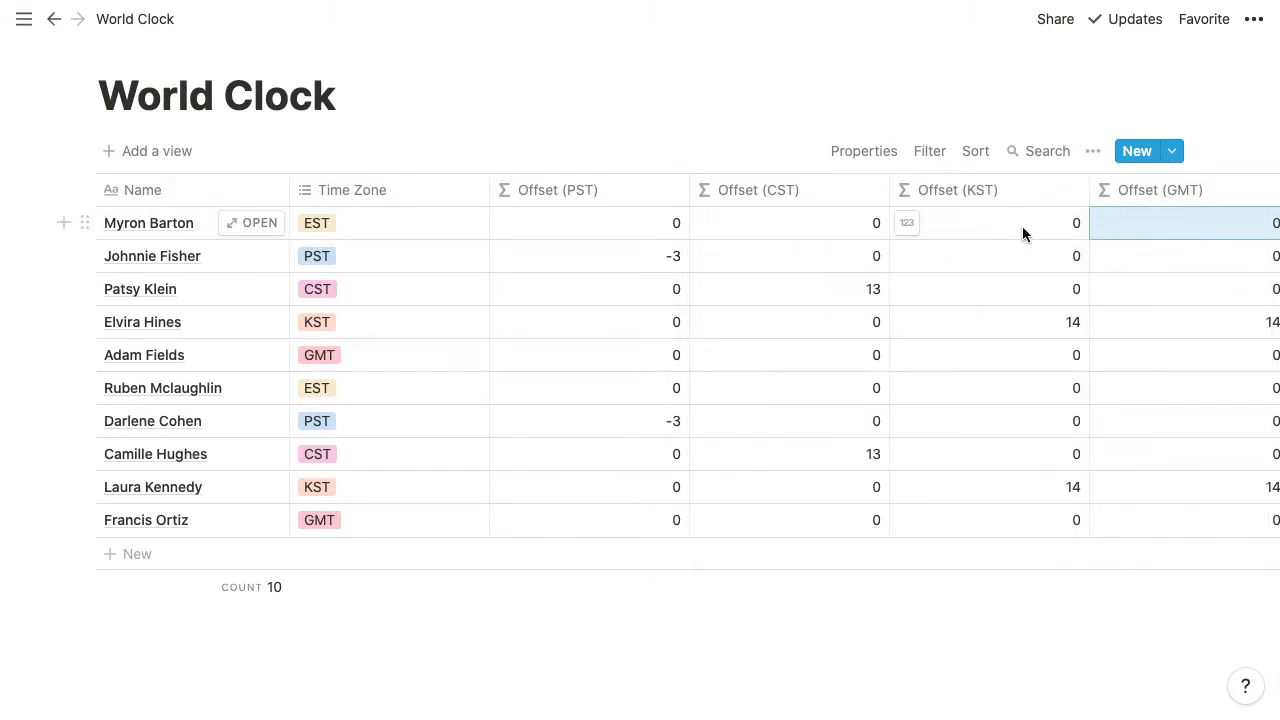
scroll(1022, 227, "right", 5)
left_click(1022, 227)
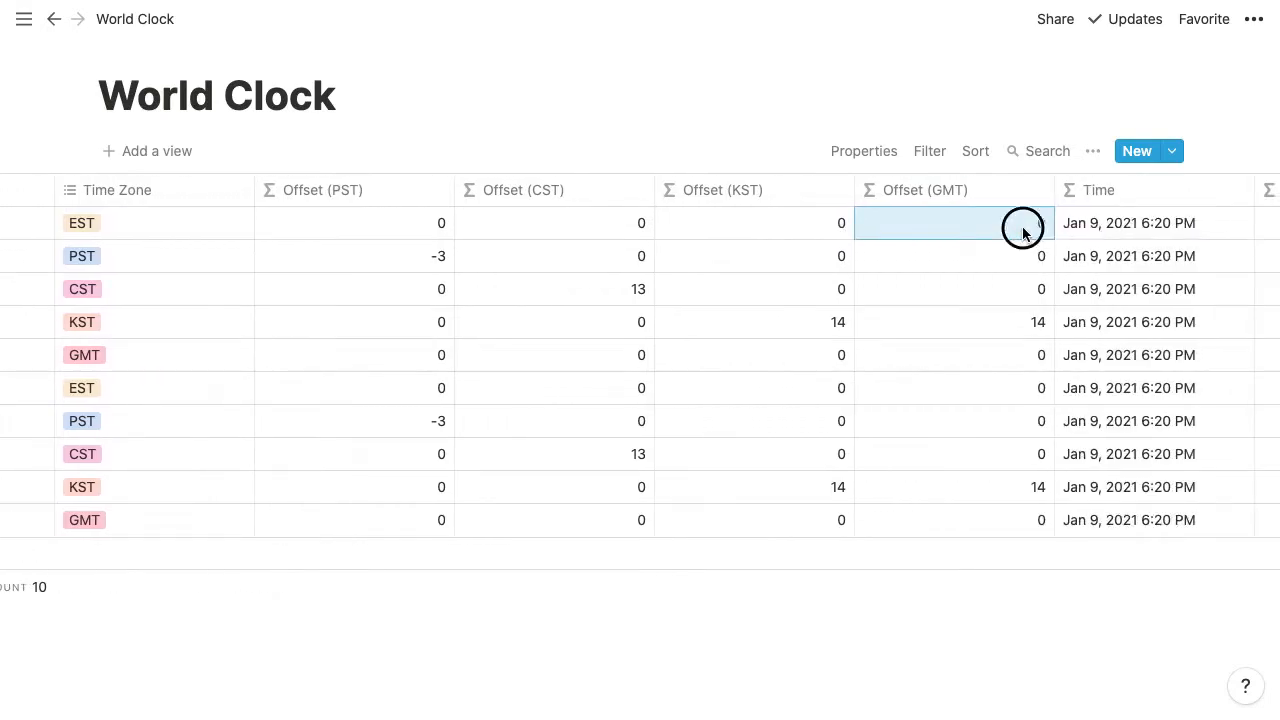
double_click(894, 256)
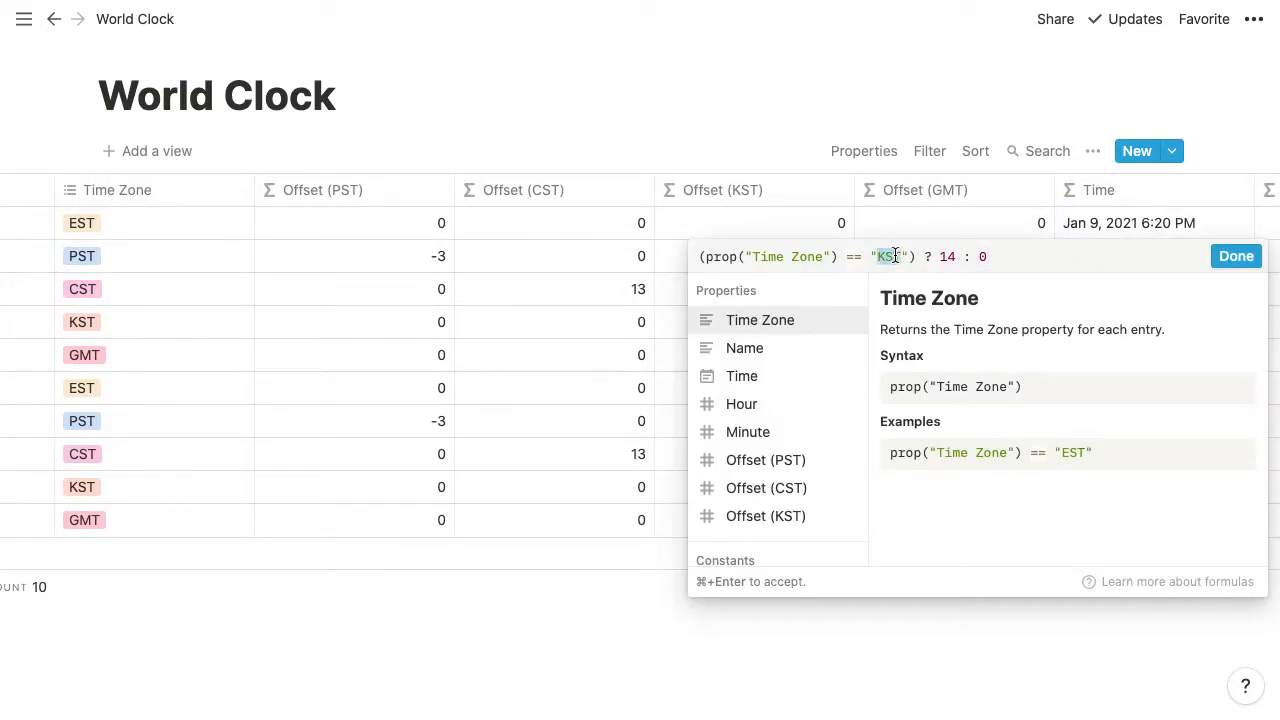
type("GMT")
double_click(950, 257)
type("5")
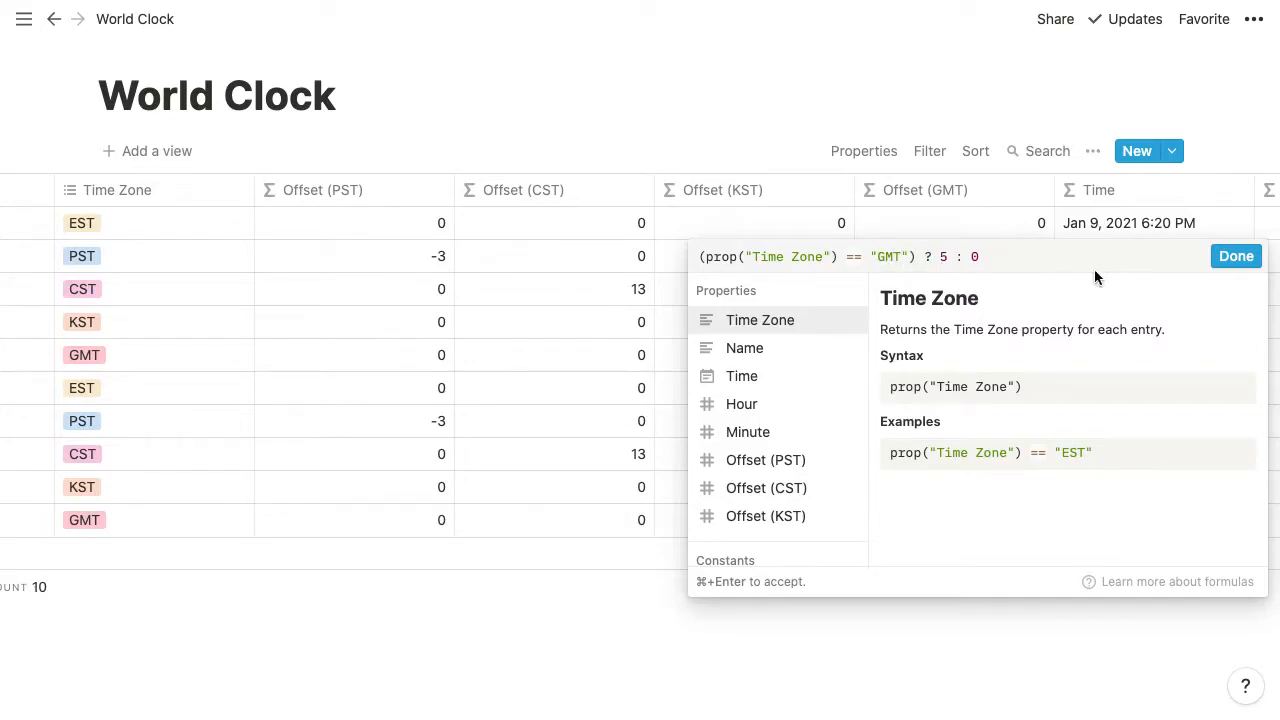
left_click(1234, 256)
scroll(1001, 314, "left", 5)
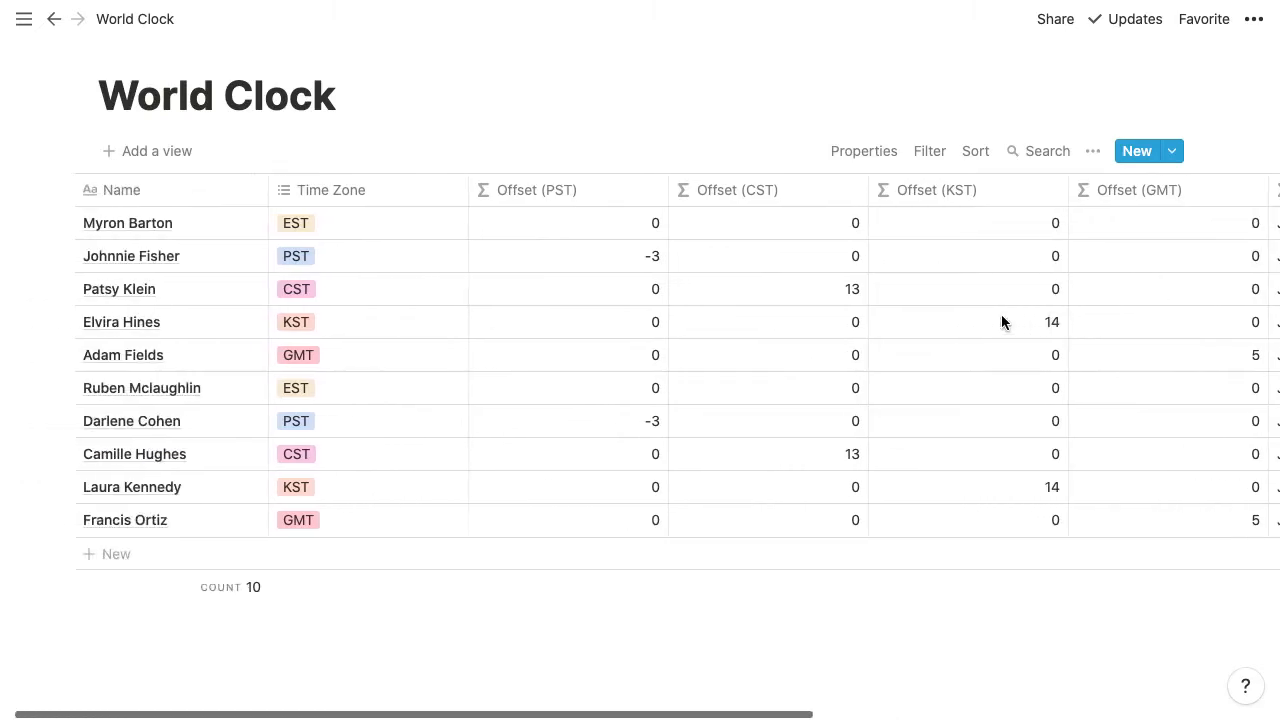
Duplicate the Offset (PST) column and move the copy directly after the Time Zone column
left_click(331, 177)
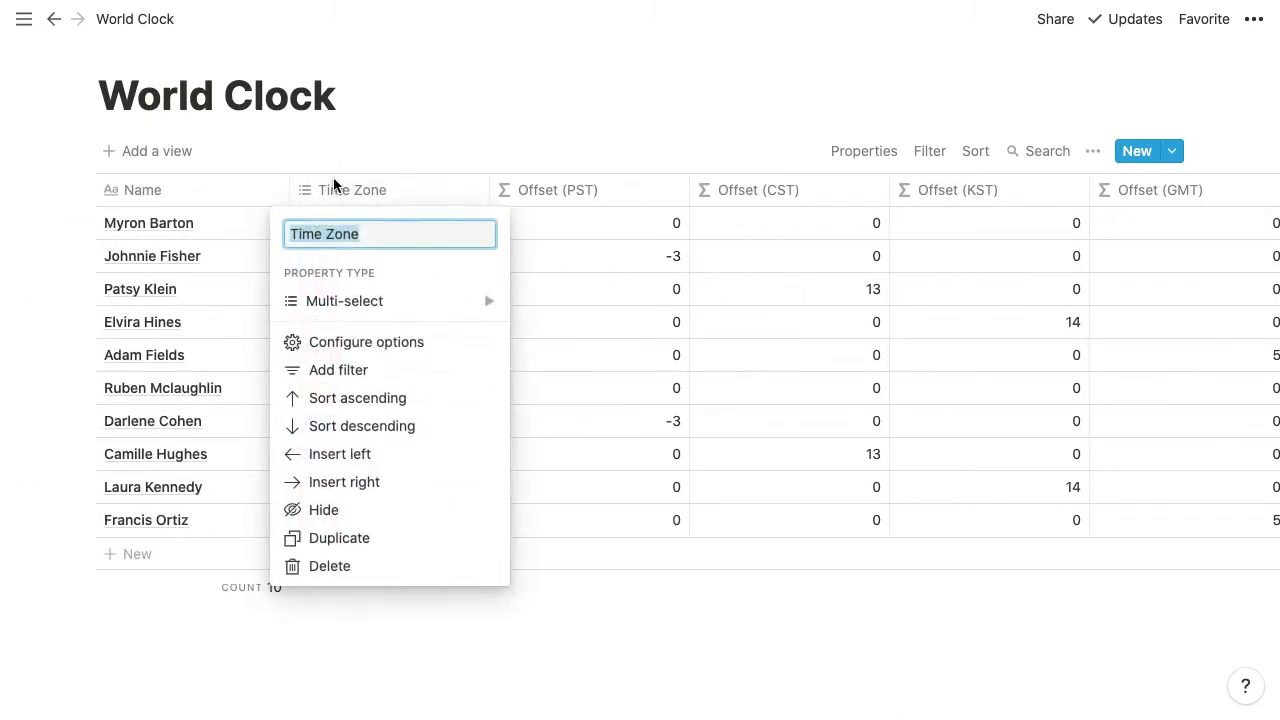
left_click(474, 541)
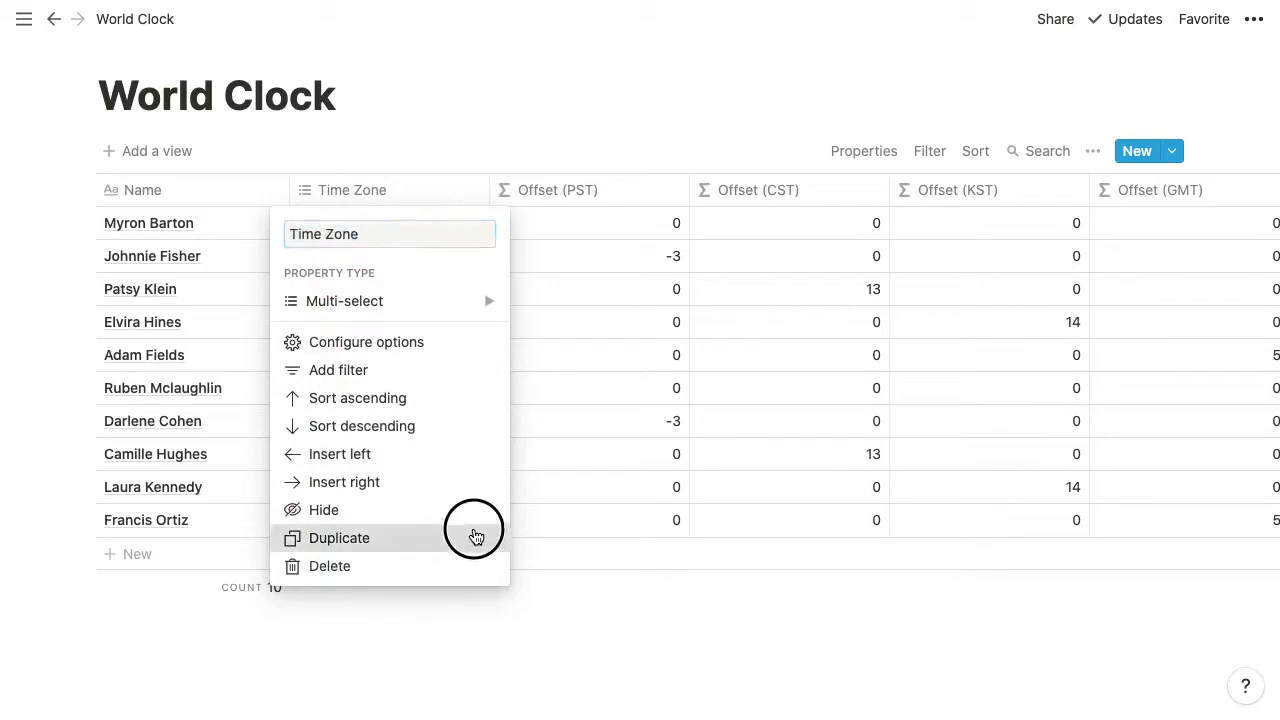
left_click(610, 183)
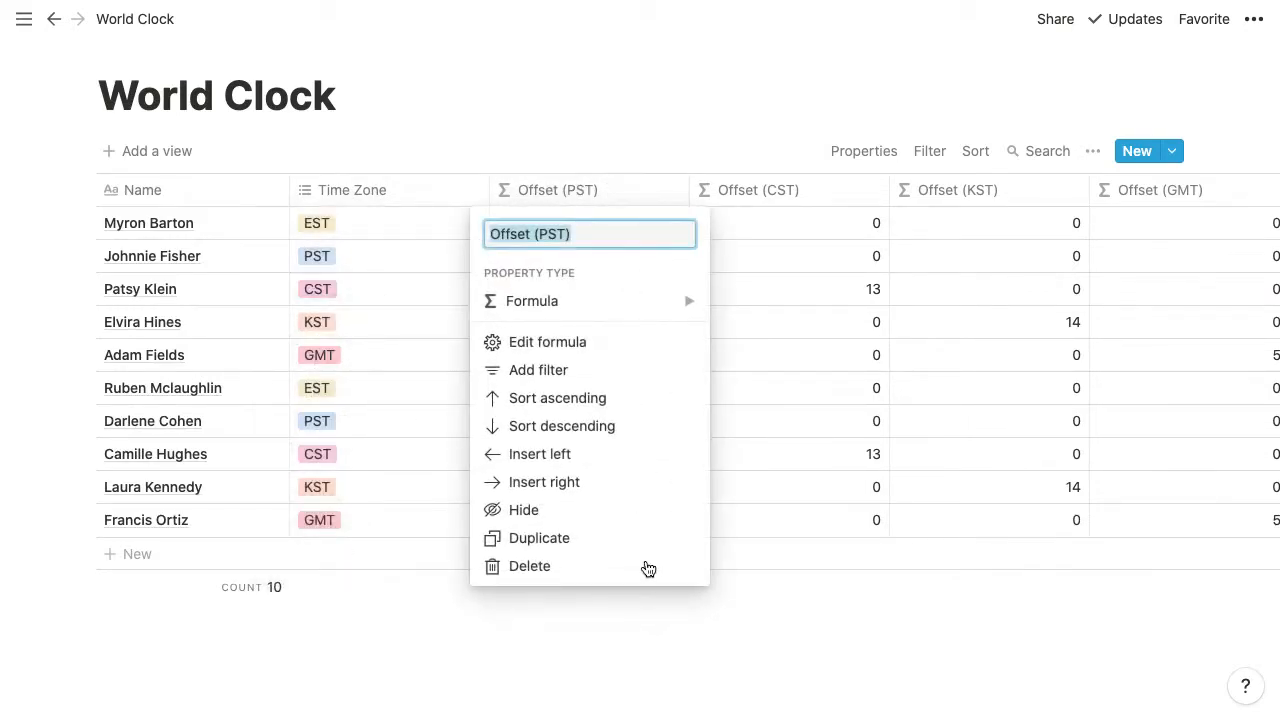
left_click(645, 534)
left_click(577, 189)
left_click(780, 194)
left_click(723, 188)
left_click_drag(723, 190, 594, 190)
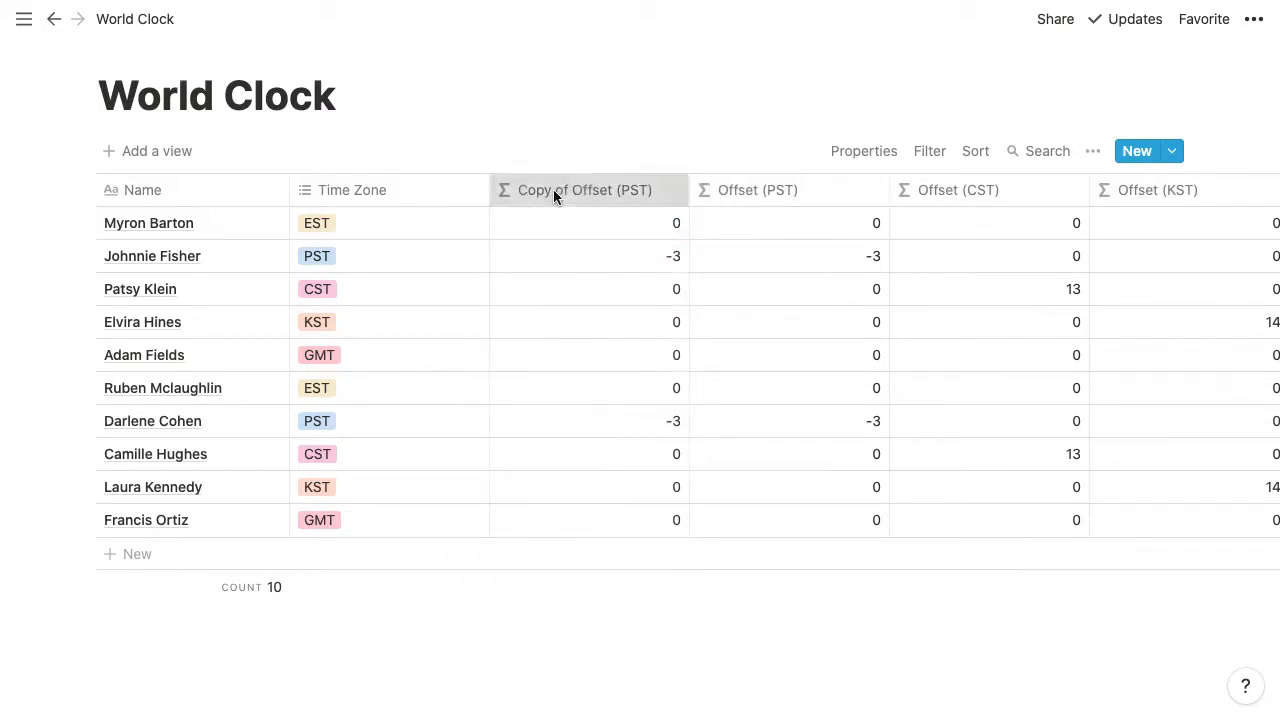
Rename the copied Offset (PST) column as Offset
left_click(553, 189)
left_click(587, 233)
left_click(646, 233)
key("BackSpace")
key("BackSpace")
key("BackSpace")
key("BackSpace")
key("BackSpace")
key("BackSpace")
left_click_drag(545, 233, 477, 233)
key("BackSpace")
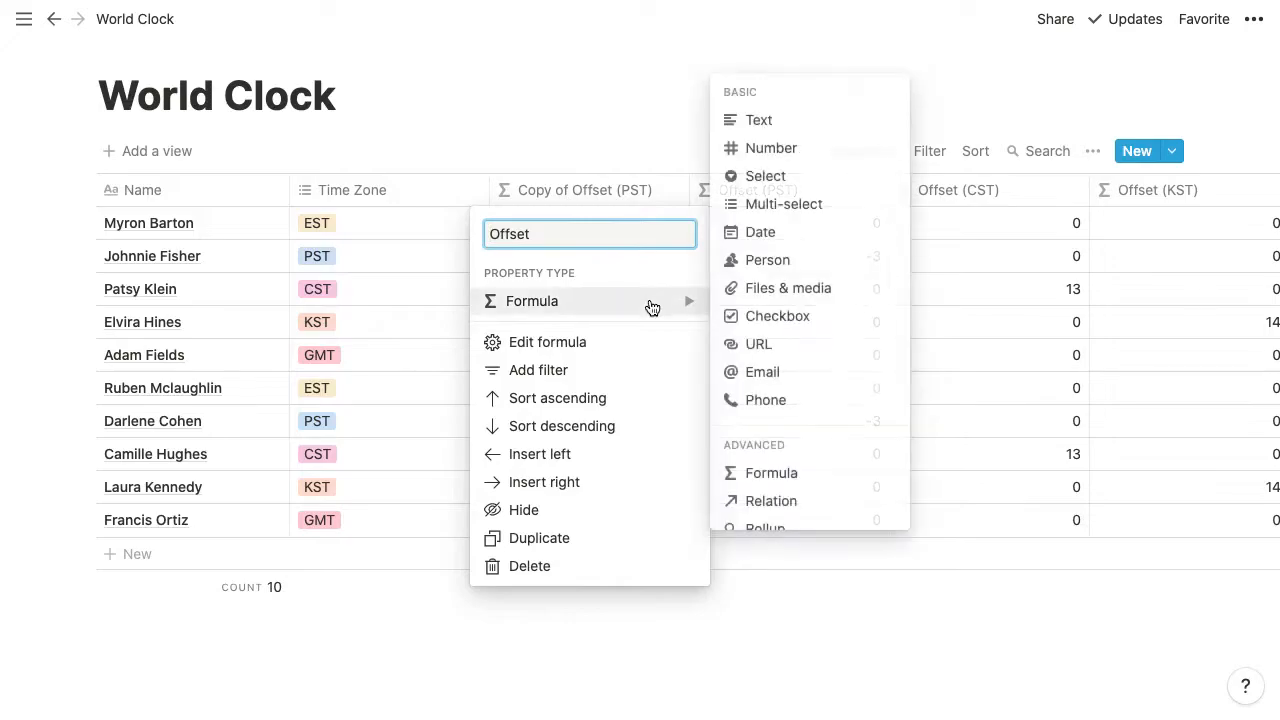
key("Escape")
Replace the Offset column's formula with prop("Offset (PST)") + prop("Offset (CST)") + prop("Offset (KST)") + prop("Offset (GMT)")
left_click(590, 220)
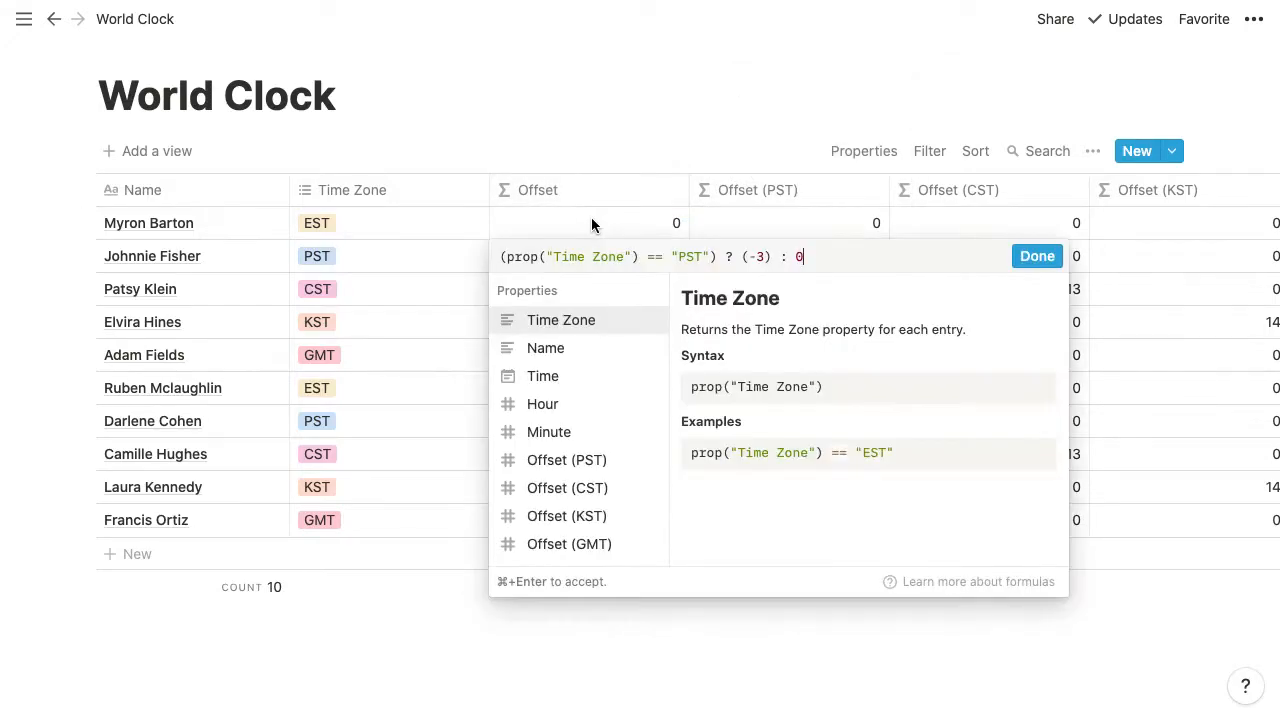
key("ctrl+a")
key("BackSpace")
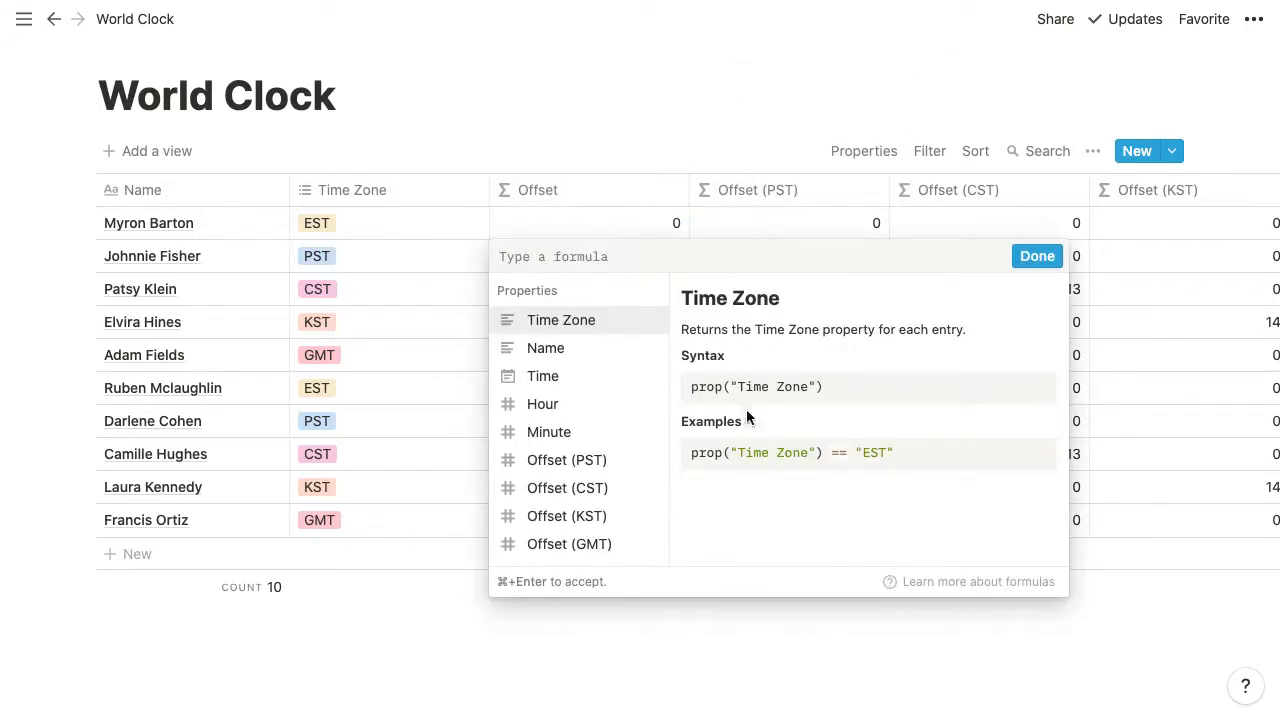
left_click(572, 462)
type("+")
left_click(568, 489)
type("+ prop(\"Offset (KST)\") +")
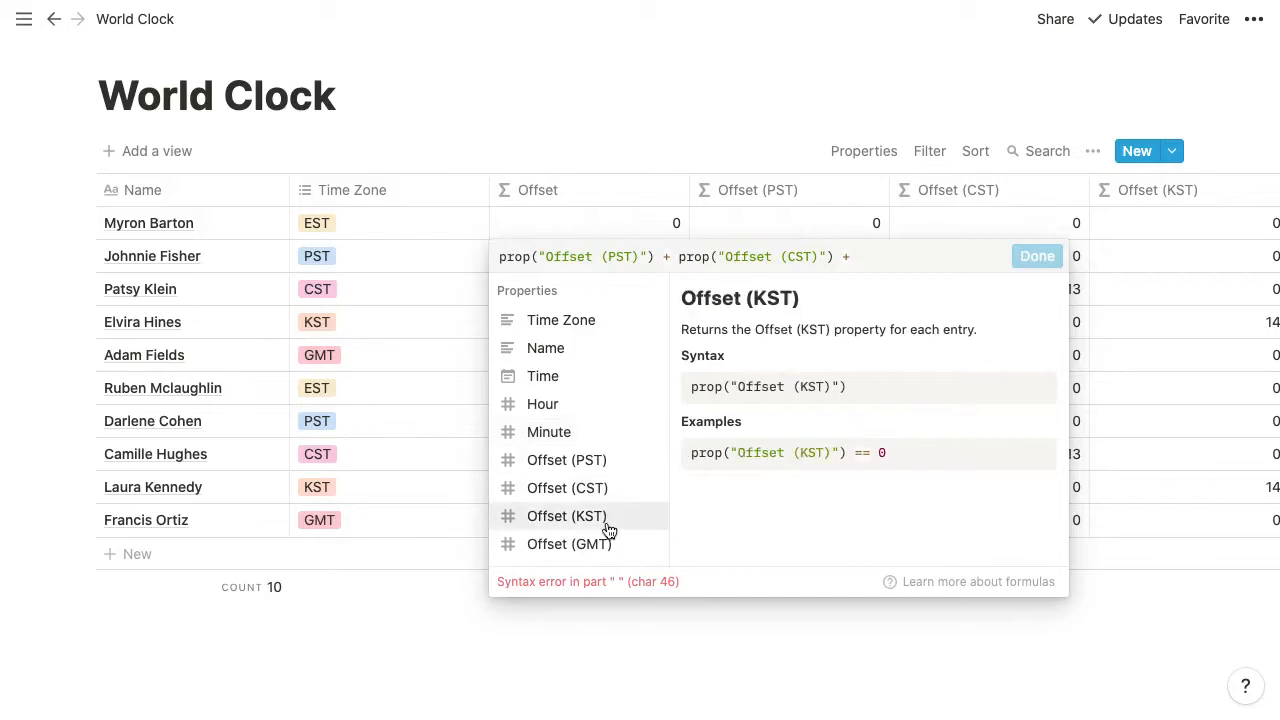
left_click(607, 523)
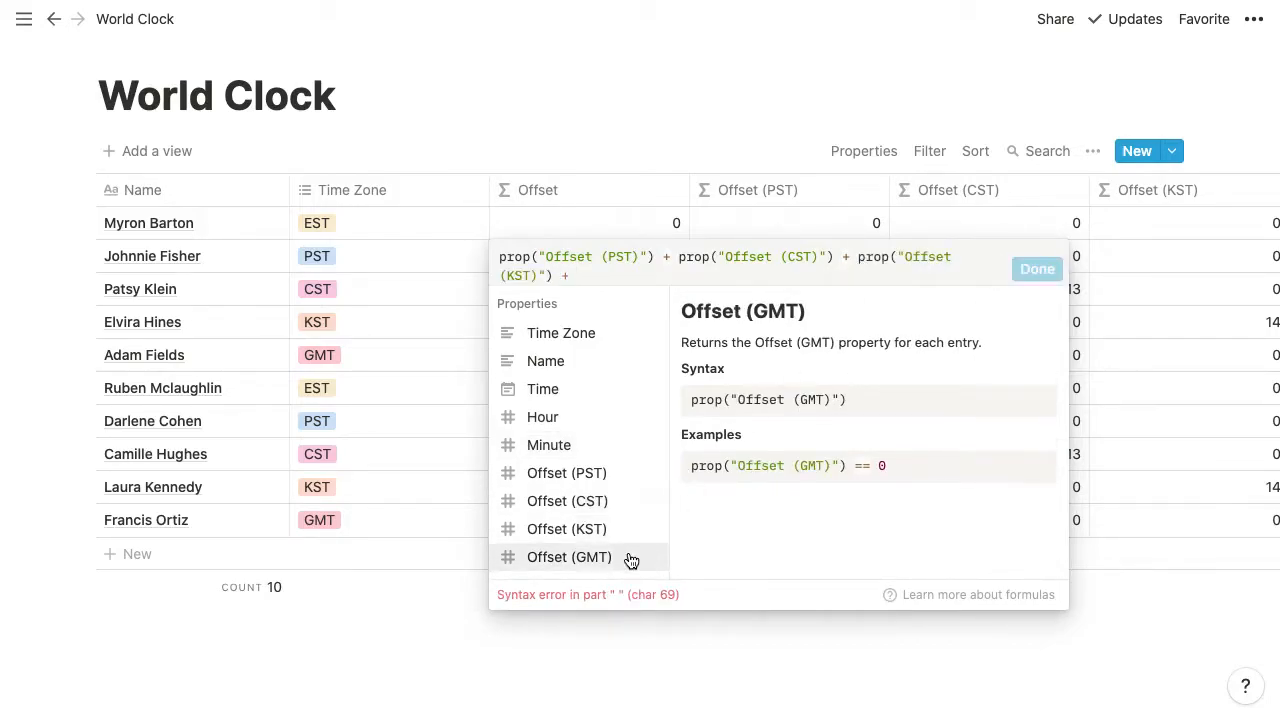
left_click(662, 557)
left_click(1037, 268)
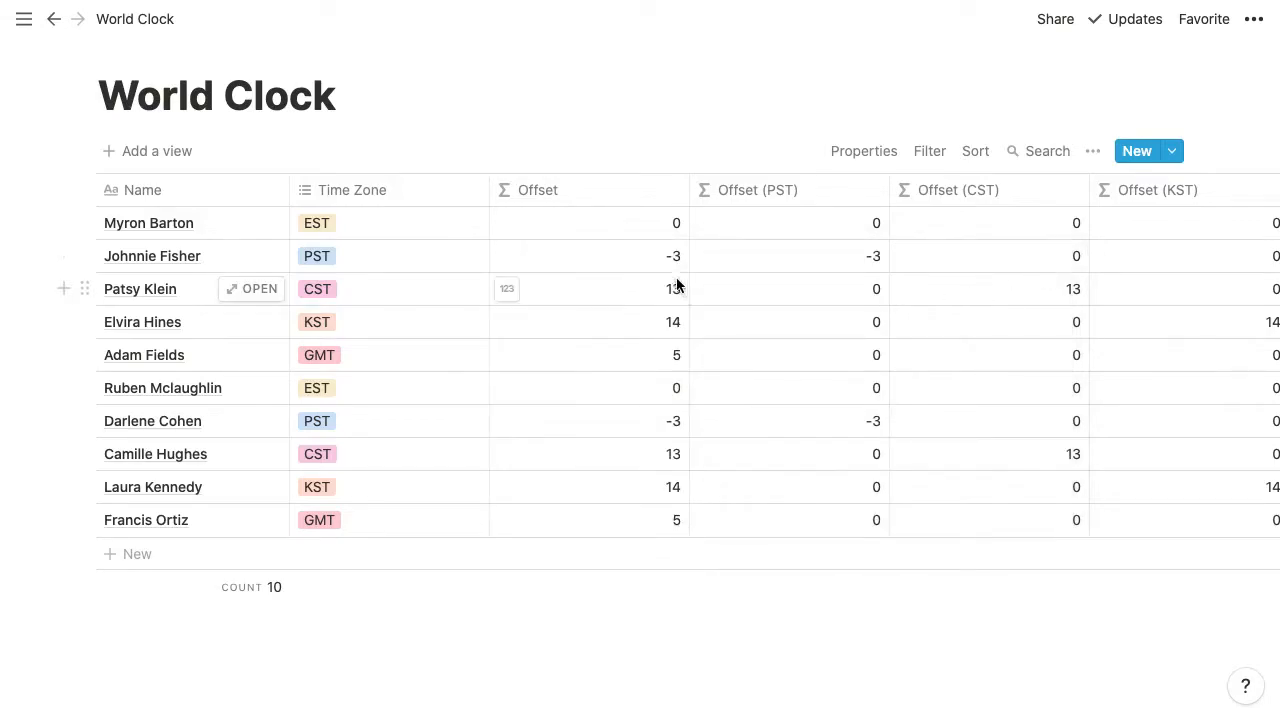
left_click_drag(656, 228, 642, 513)
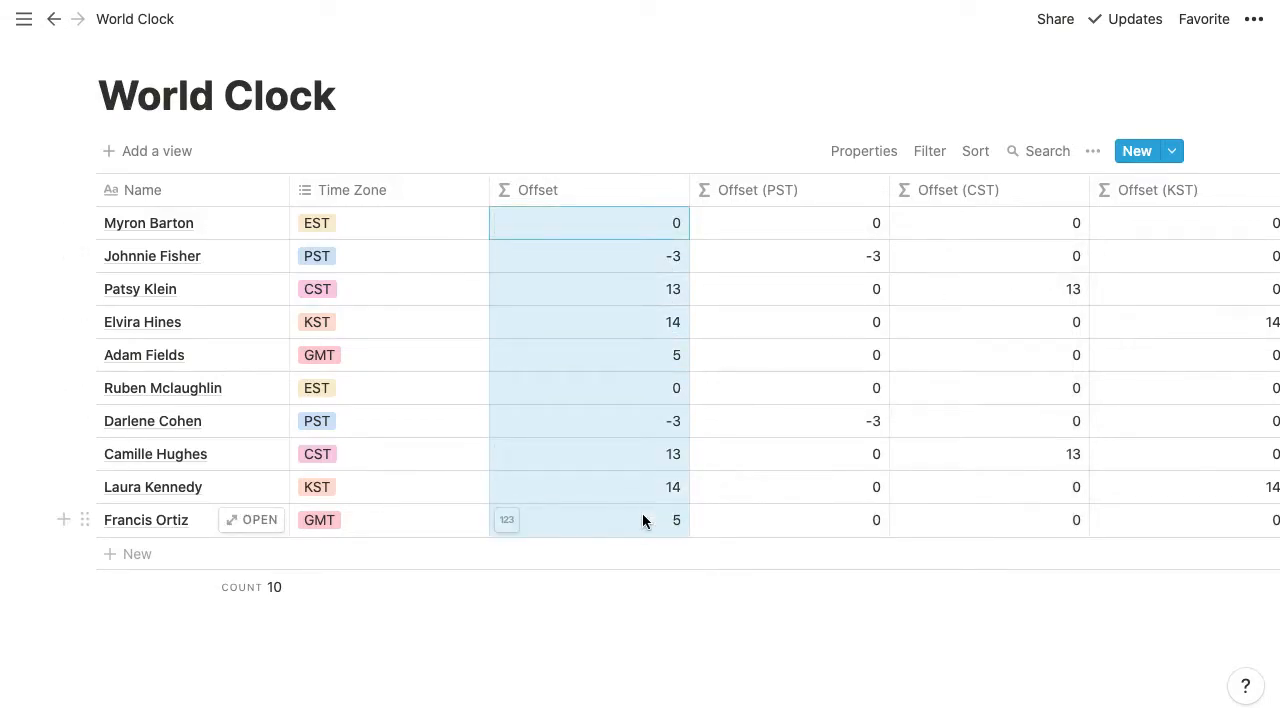
Hide the Offset (PST), Offset (CST), Offset (KST) and Offset (GMT) columns from the default view
left_click(853, 158)
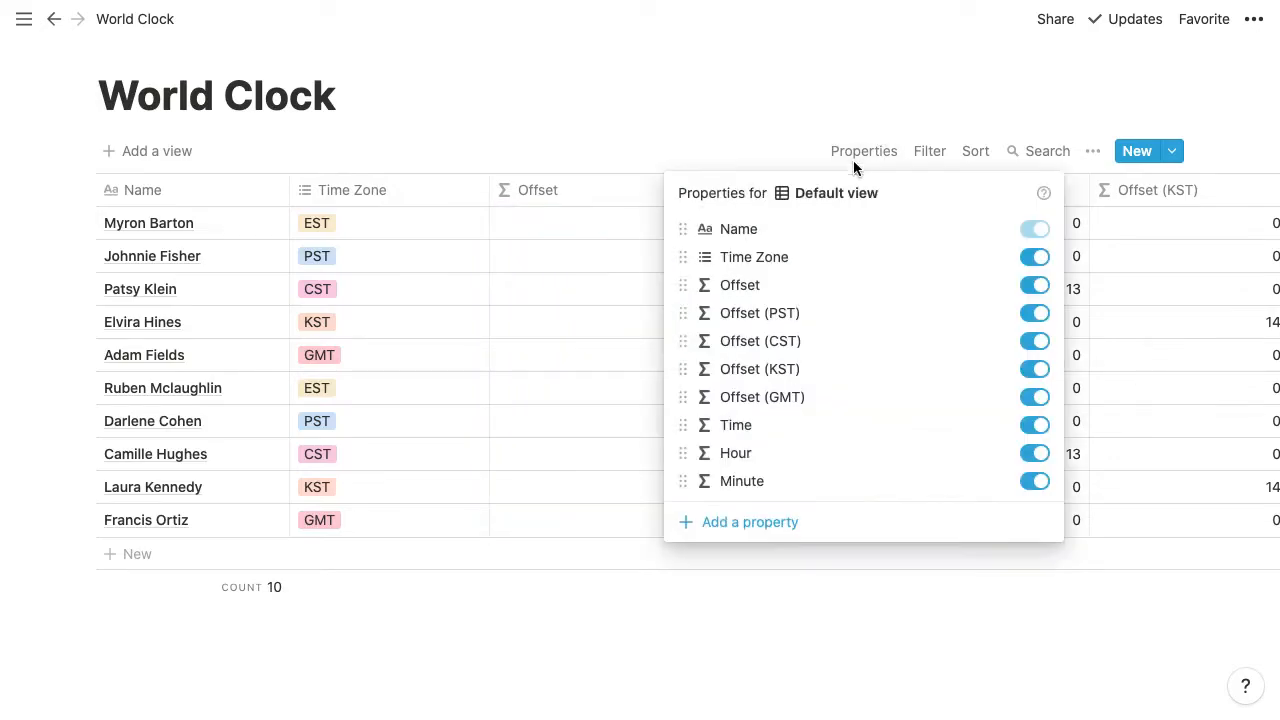
left_click(1037, 399)
left_click(1037, 369)
left_click(1037, 342)
left_click(1037, 314)
left_click(576, 214)
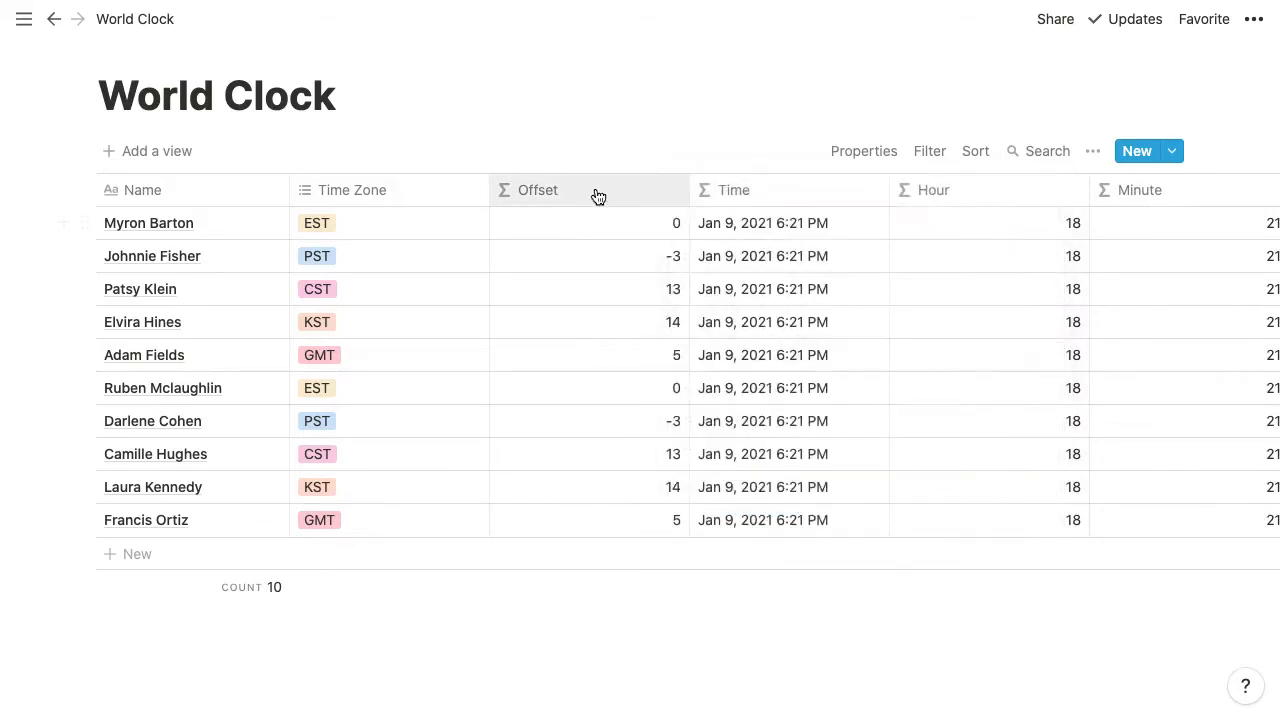
Hide the Time column and move the Hour column between Time Zone and Offset
left_click(864, 154)
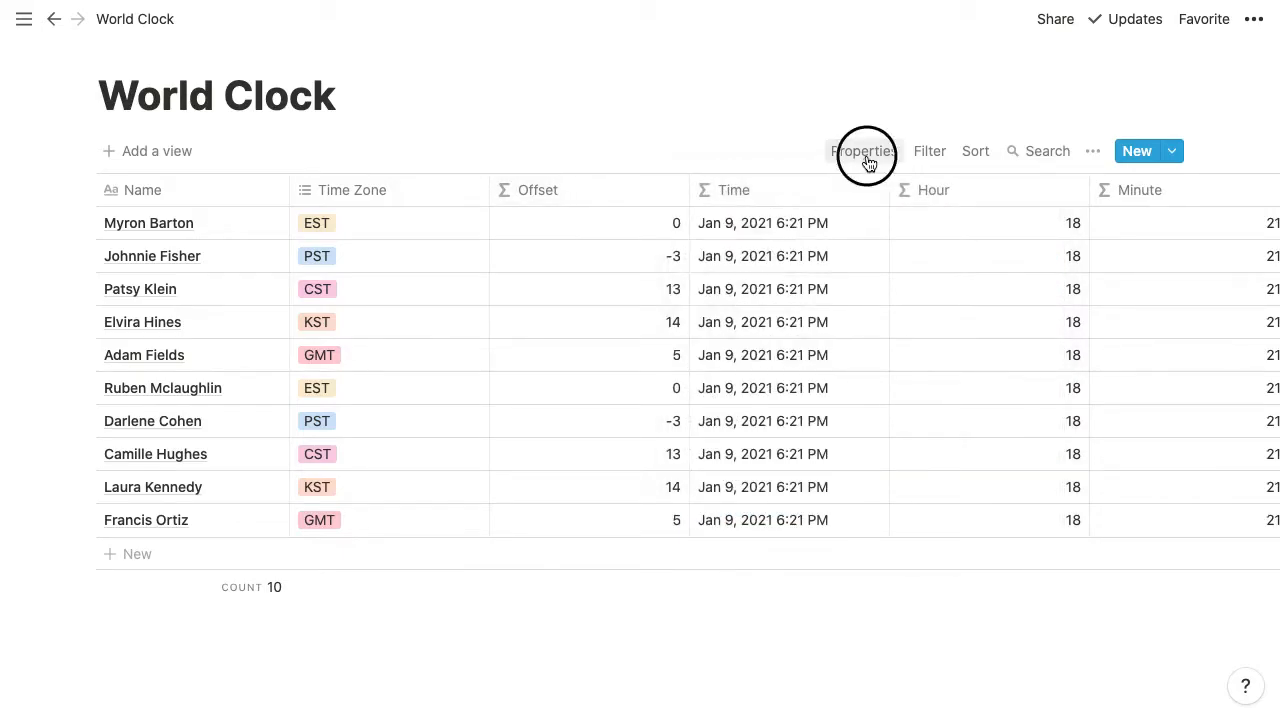
left_click(1035, 426)
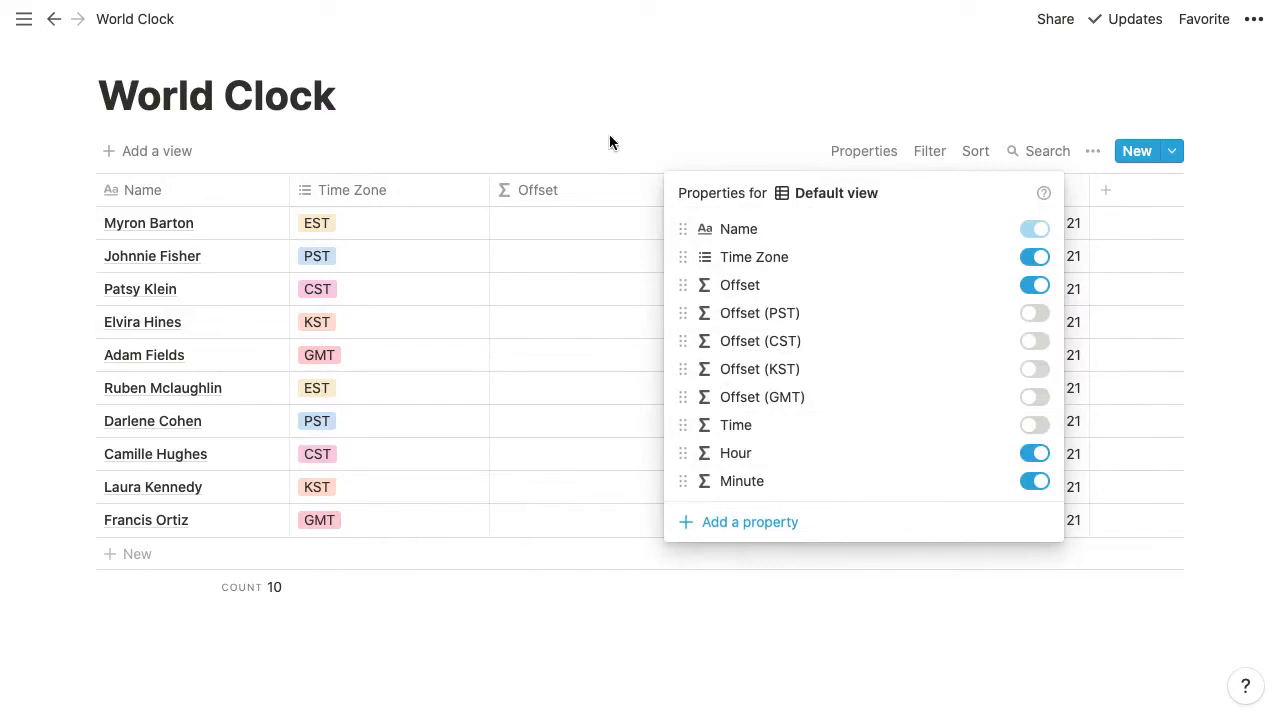
left_click(605, 190)
left_click_drag(789, 191, 606, 205)
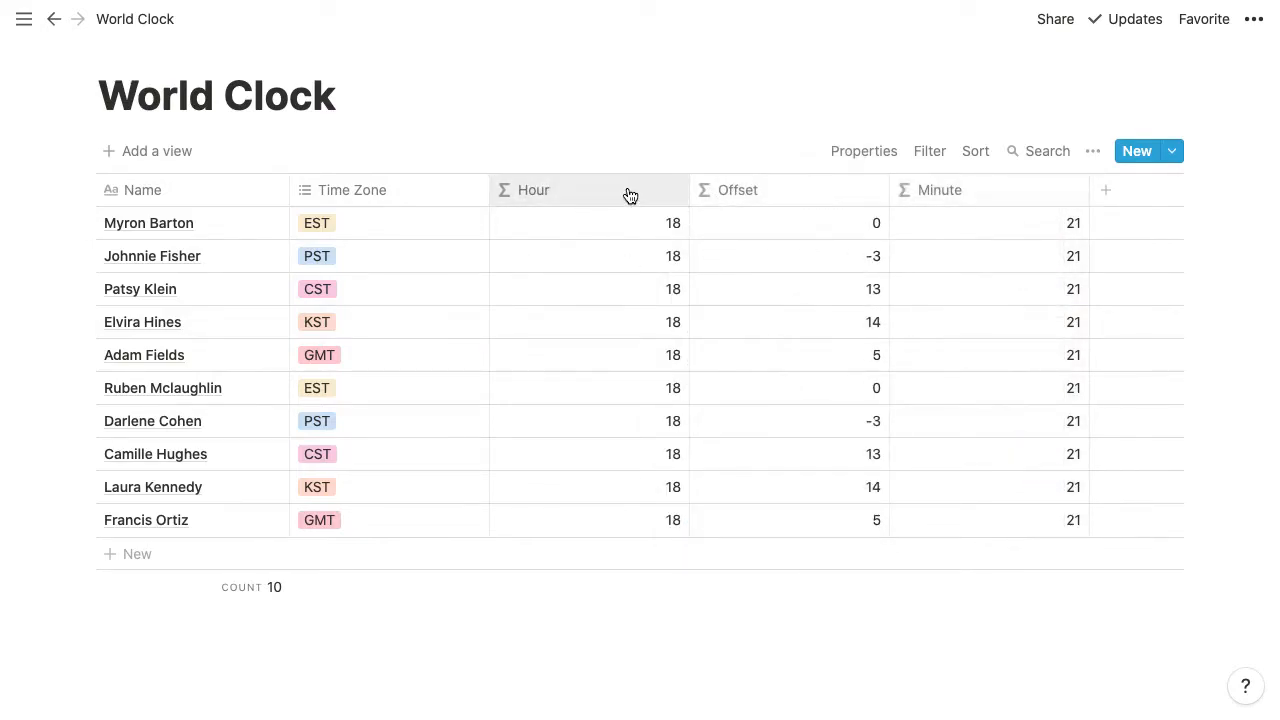
Duplicate the Hour column and name the copy Local Hour
left_click(586, 198)
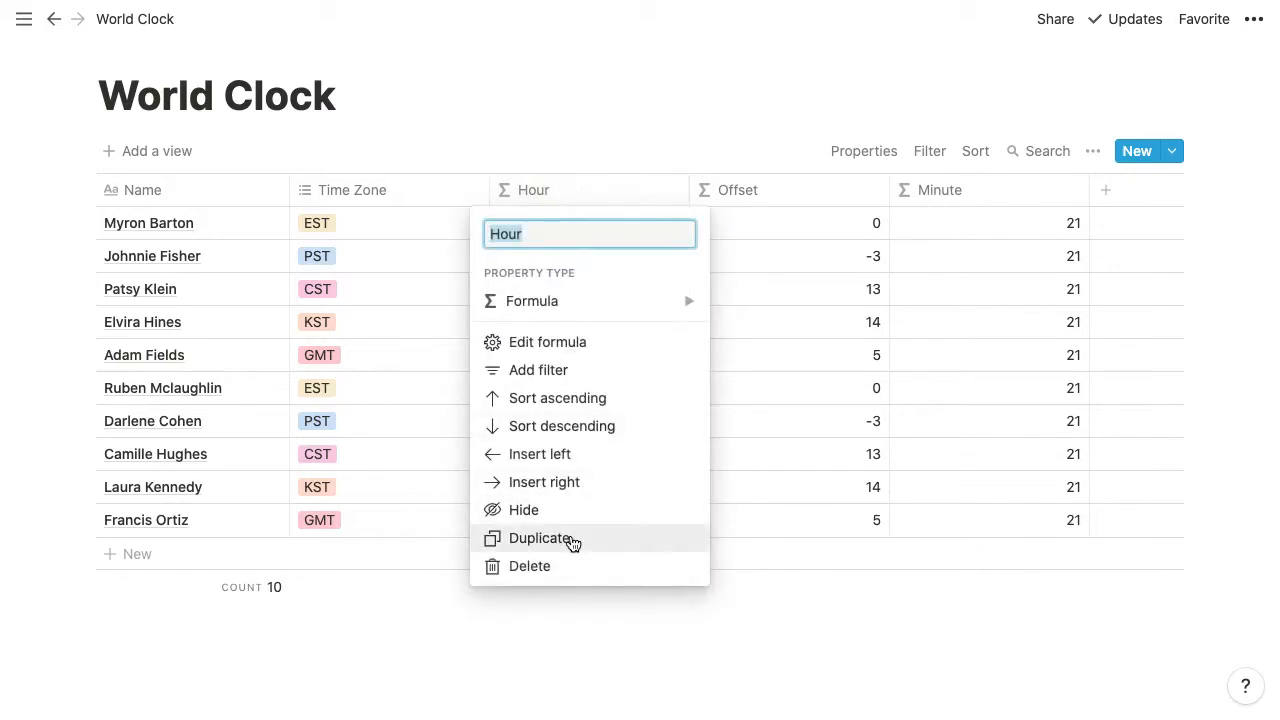
left_click(571, 536)
left_click(743, 193)
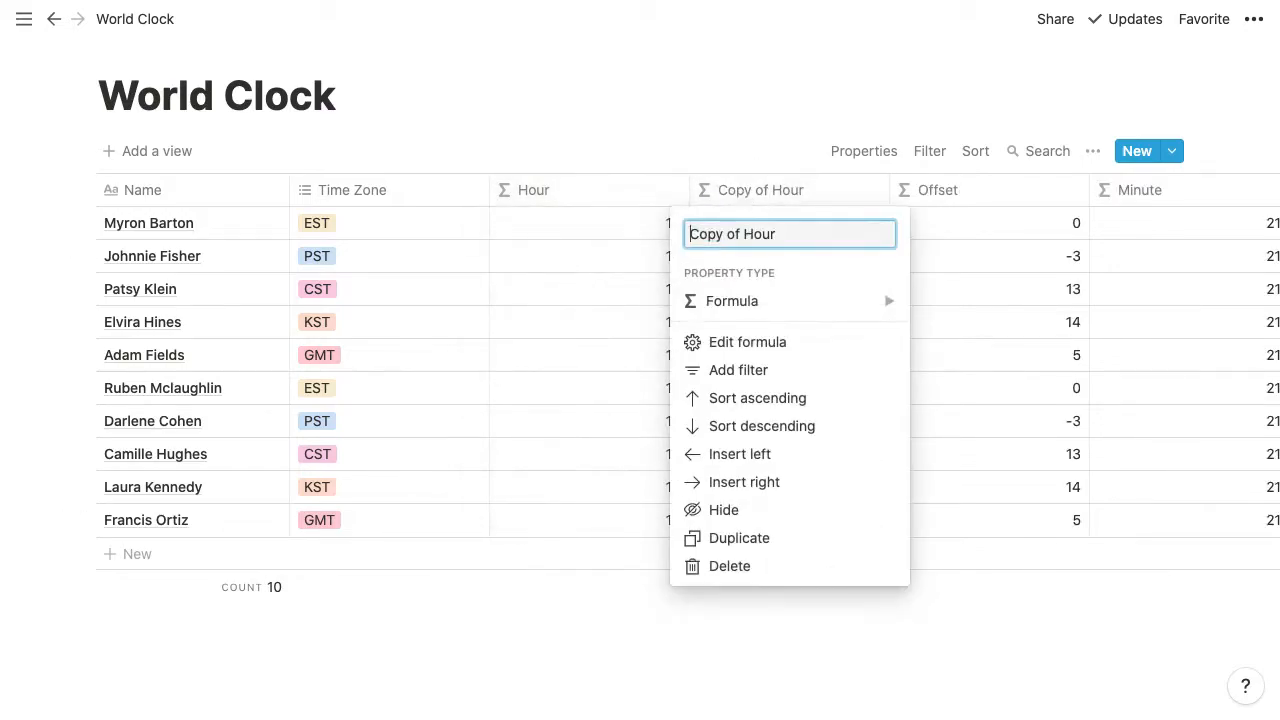
type("lo")
key("BackSpace")
key("BackSpace")
type("Local")
key("Return")
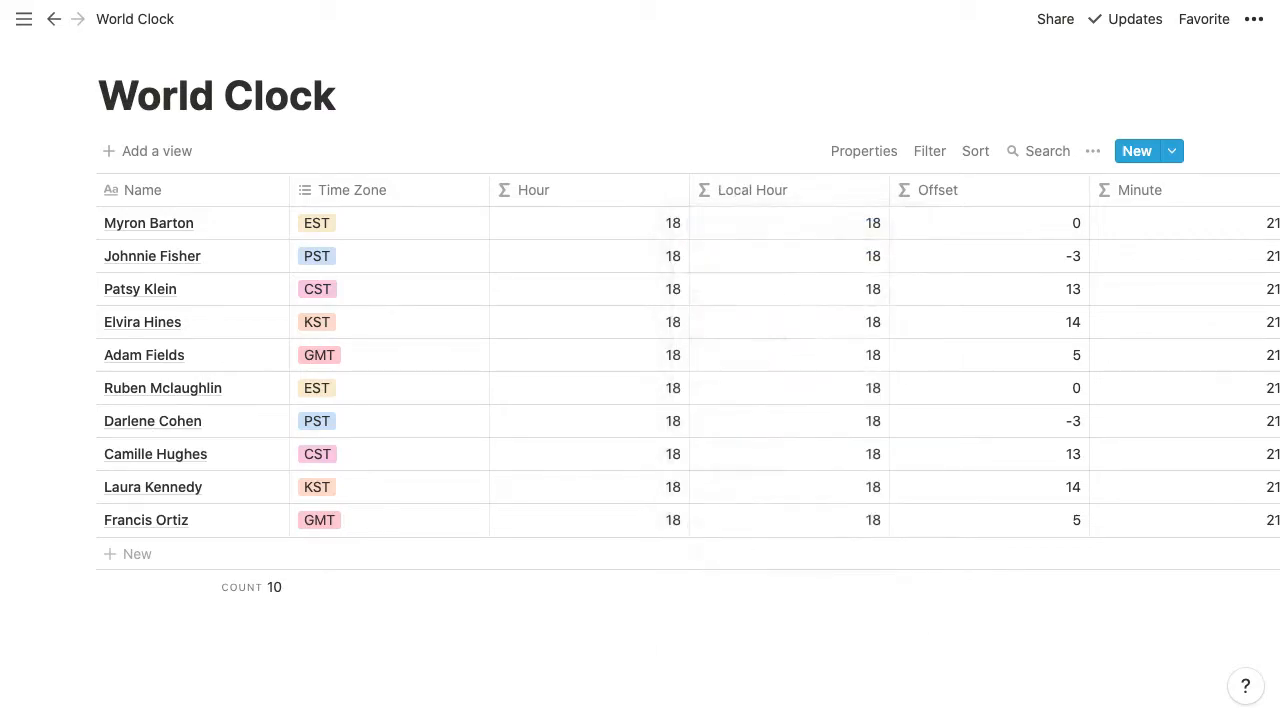
Move the Offset column ahead of Local Hour and change Local Hour's formula to hour(now()) + prop("Offset")
left_click_drag(980, 189, 786, 194)
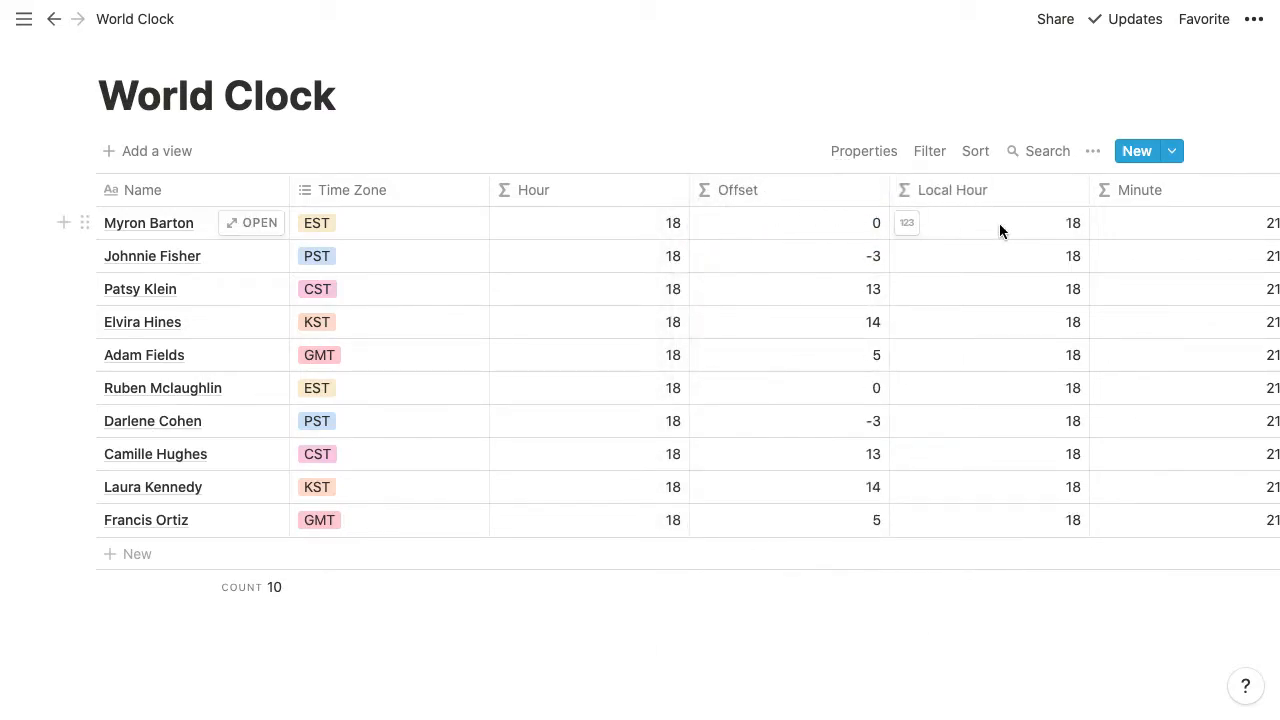
left_click(999, 223)
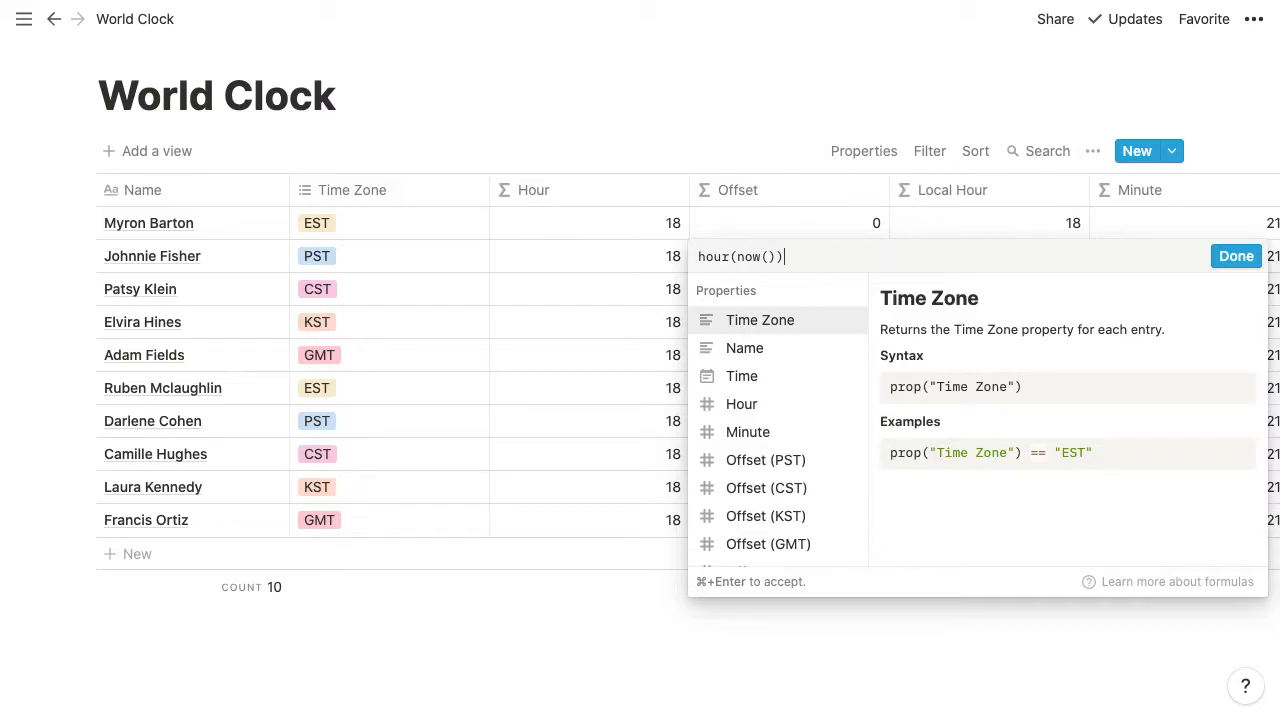
type("+")
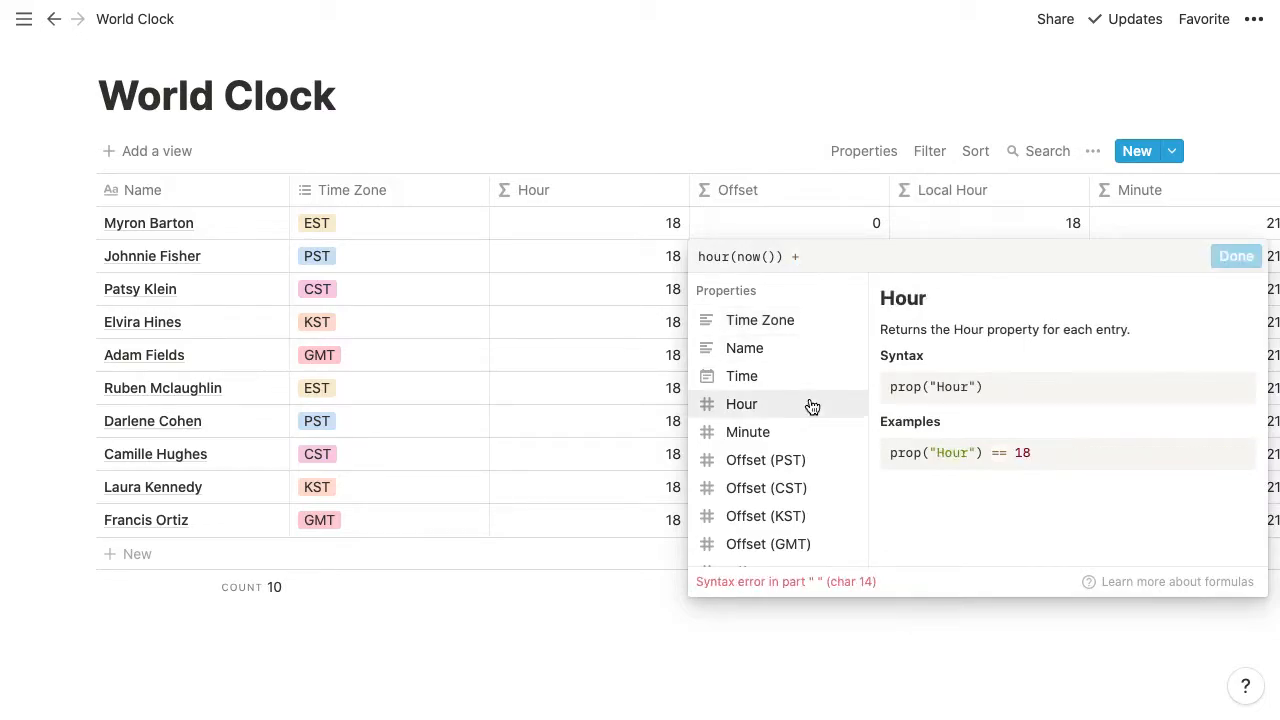
scroll(816, 440, "down", 3)
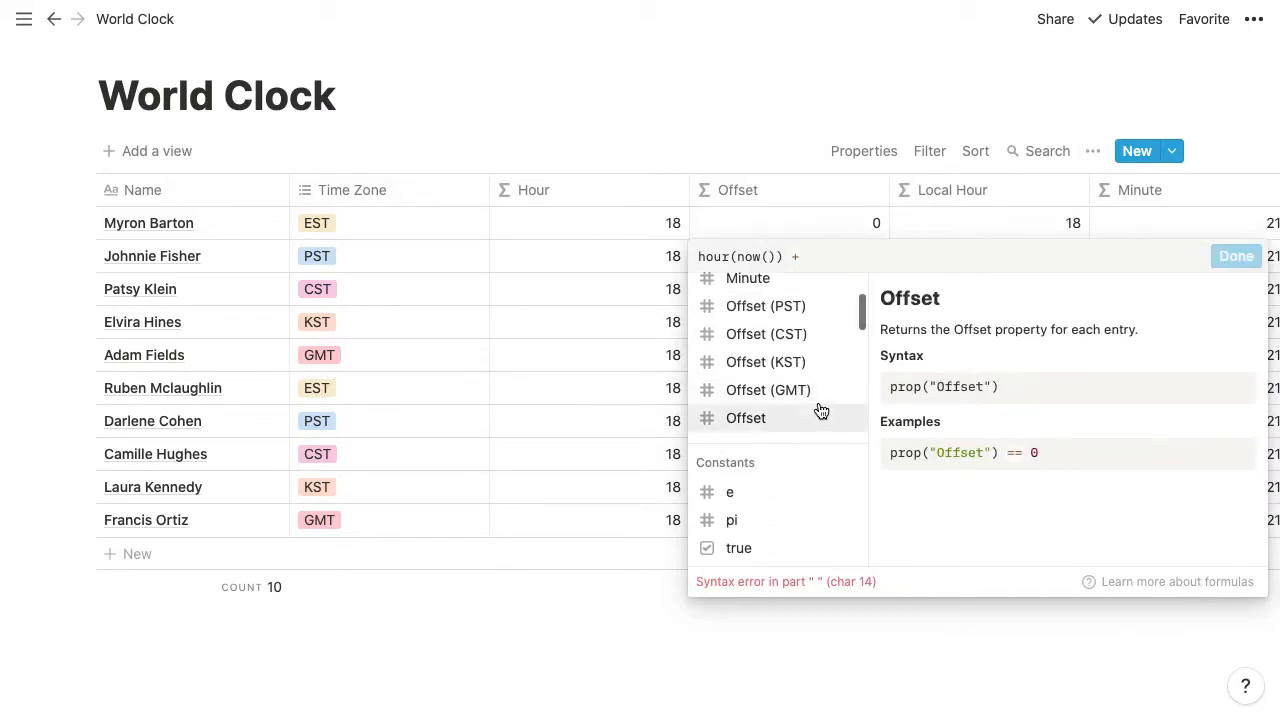
left_click(823, 416)
left_click(1236, 256)
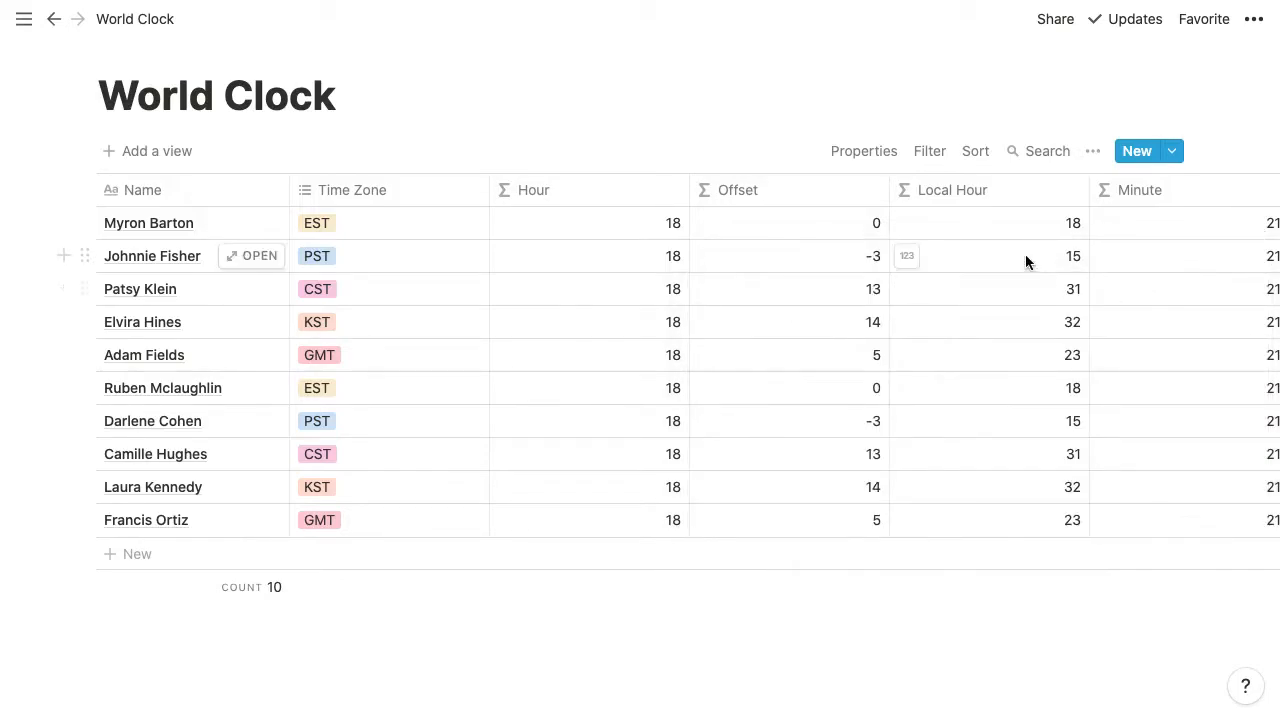
Examine the calculated Local Hour values across the rows, especially those for CST and KST
scroll(1025, 262, "right", 2)
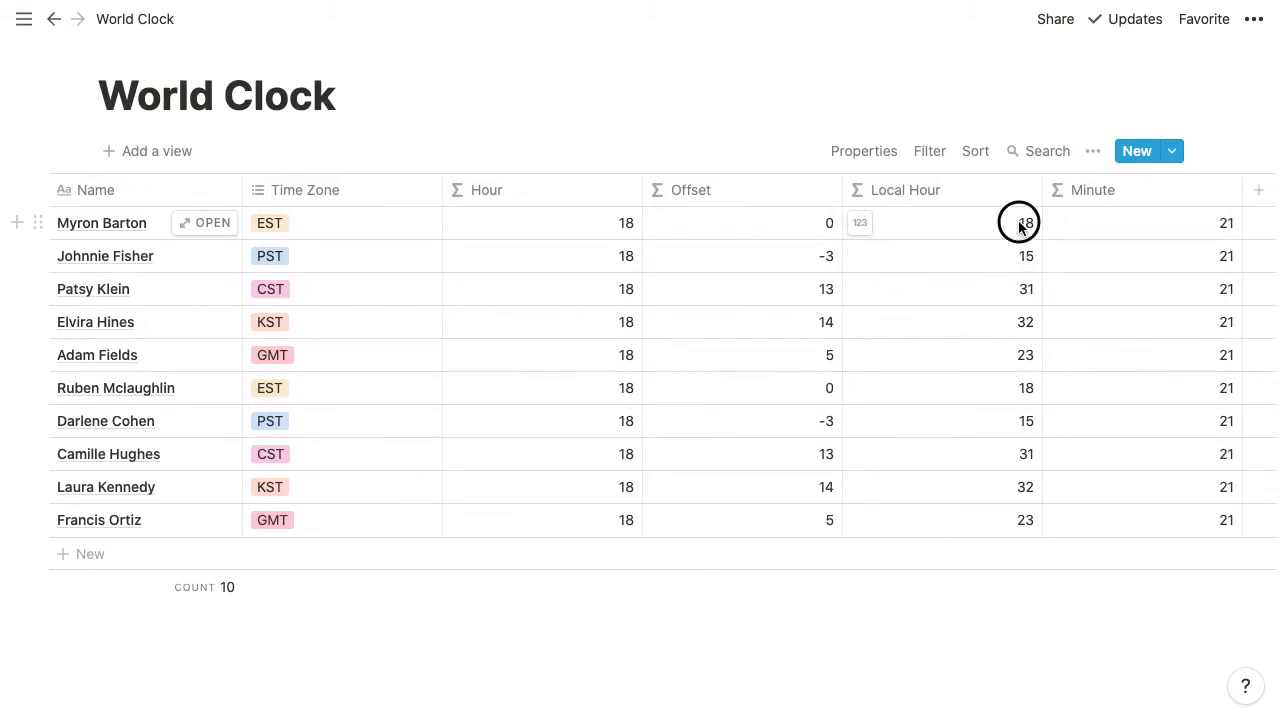
left_click_drag(1023, 222, 1027, 397)
left_click(980, 499)
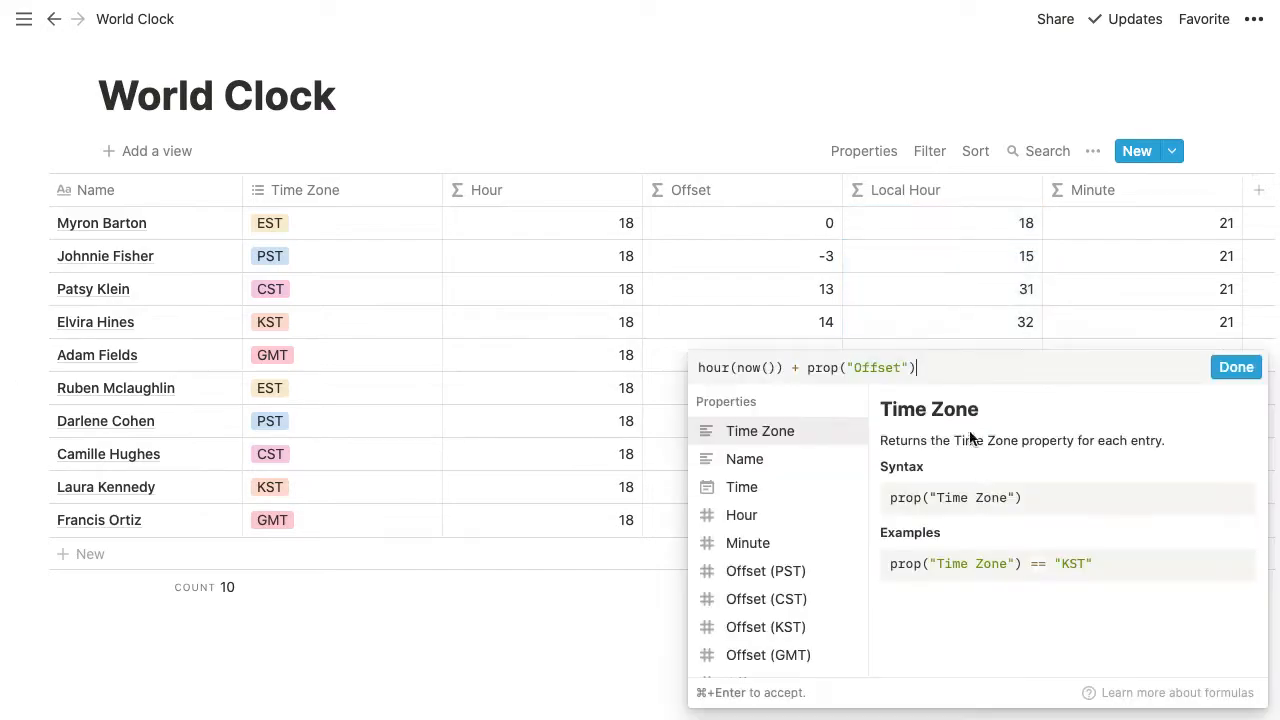
left_click(964, 317)
left_click(1005, 289)
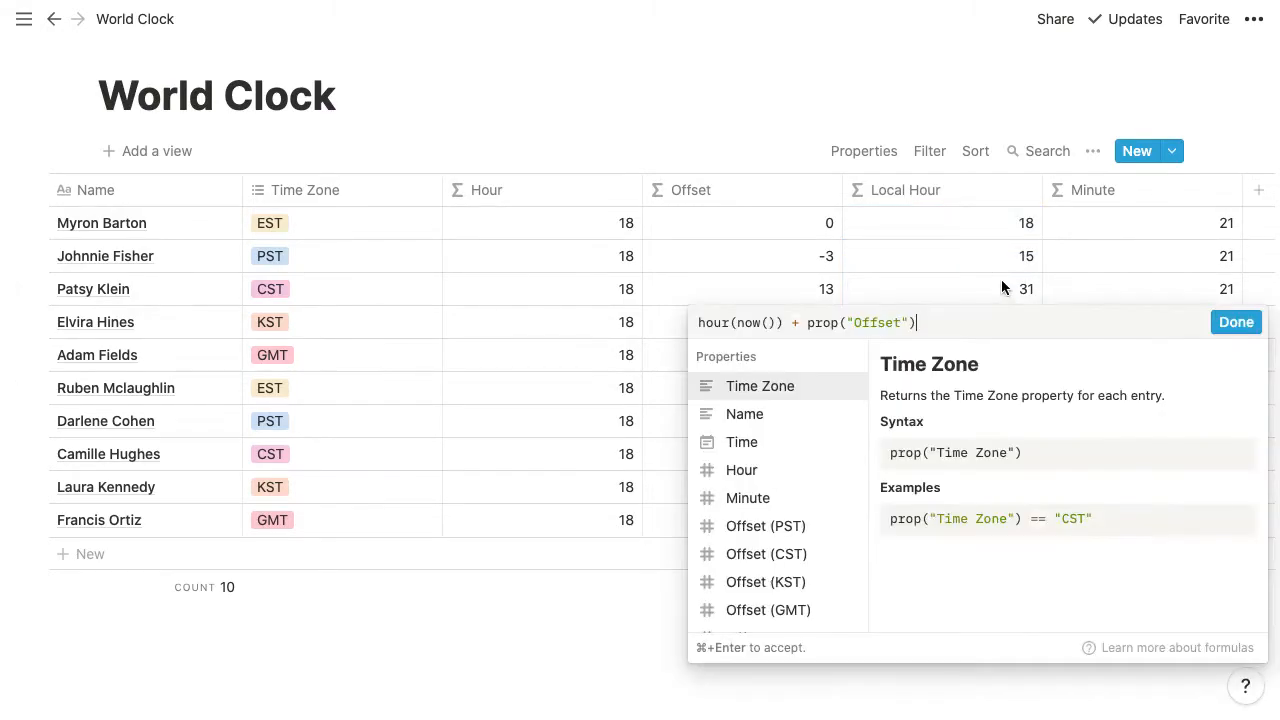
left_click(1003, 287)
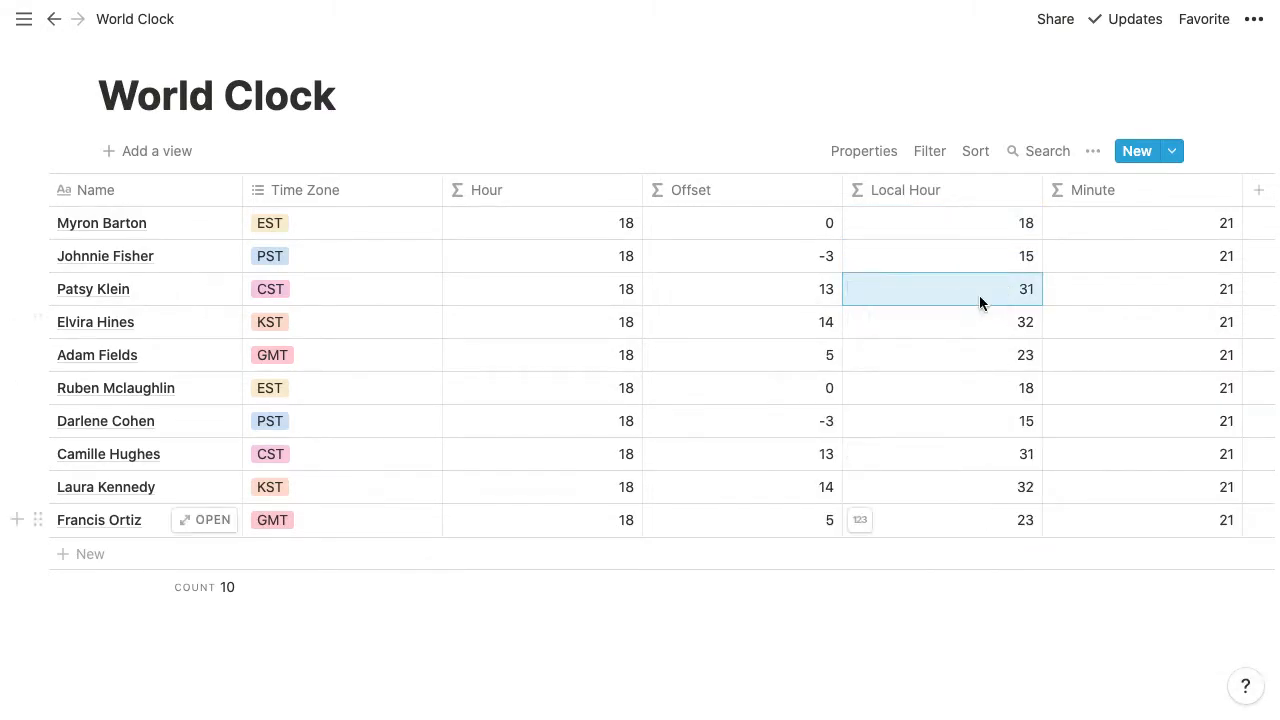
Change the Local Hour column's formula to ( hour(now()) + prop("Offset") ) % 24
left_click(928, 195)
left_click(934, 192)
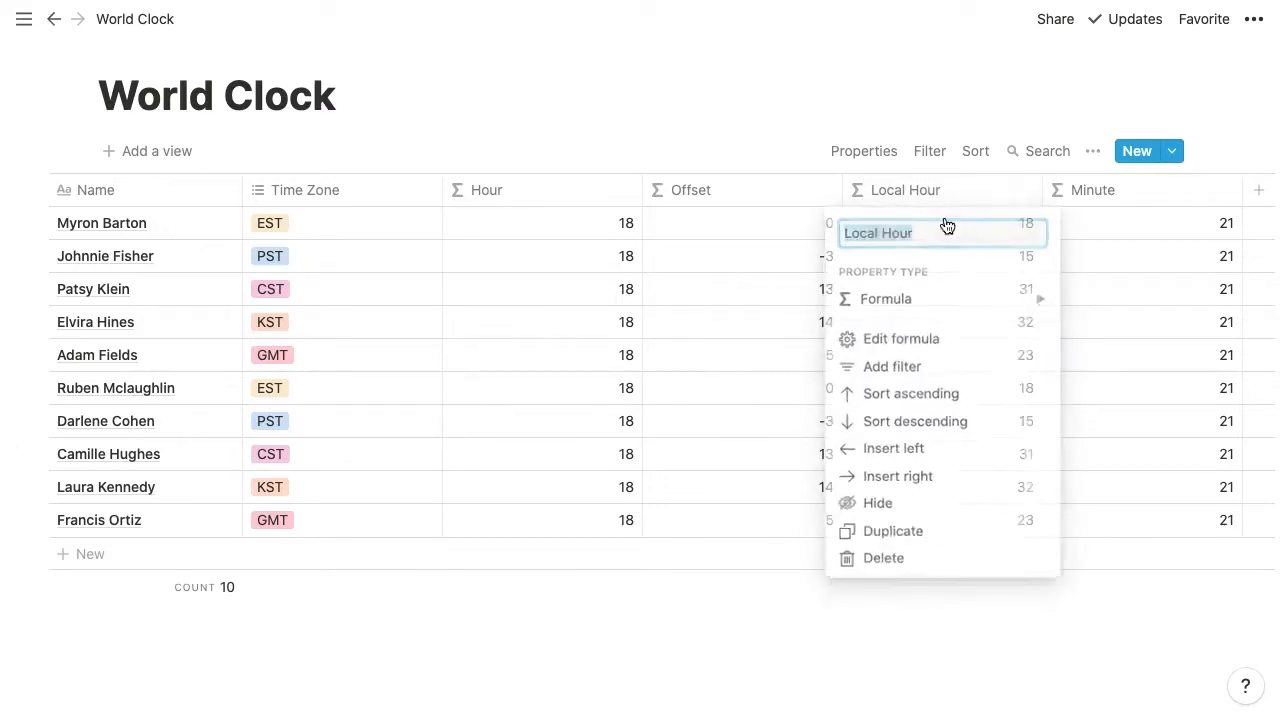
left_click(954, 229)
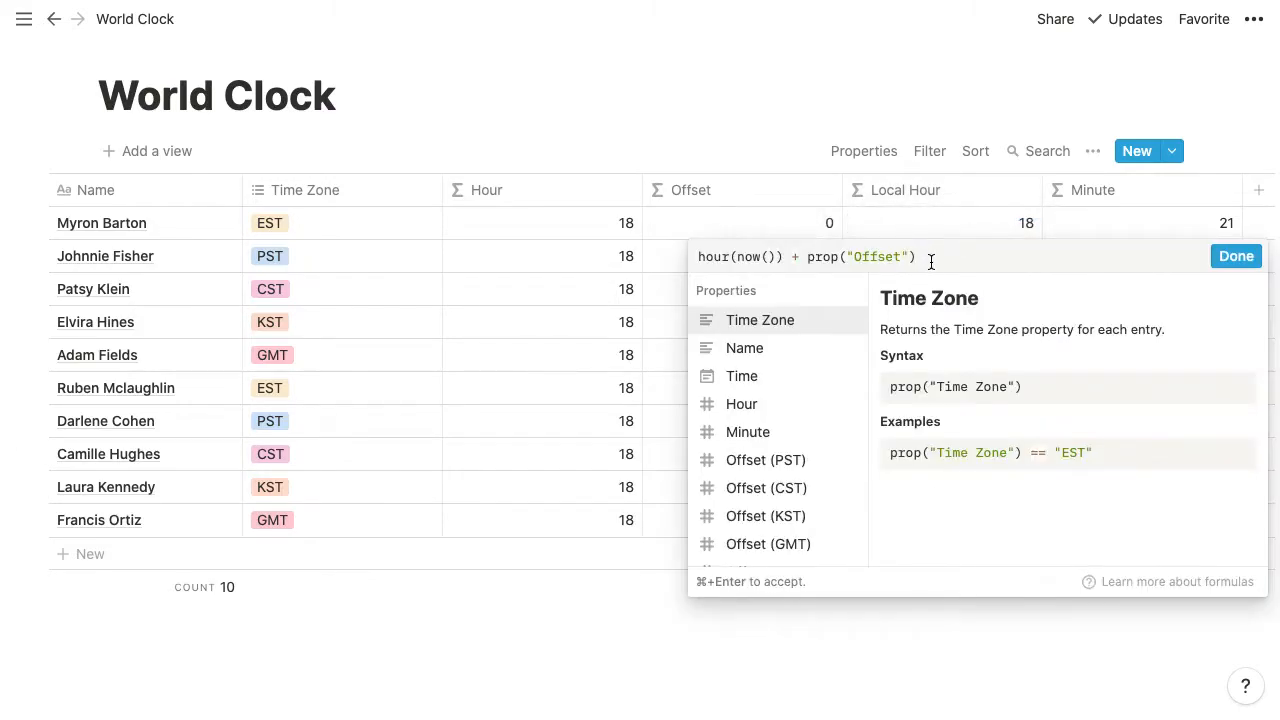
key("super+a")
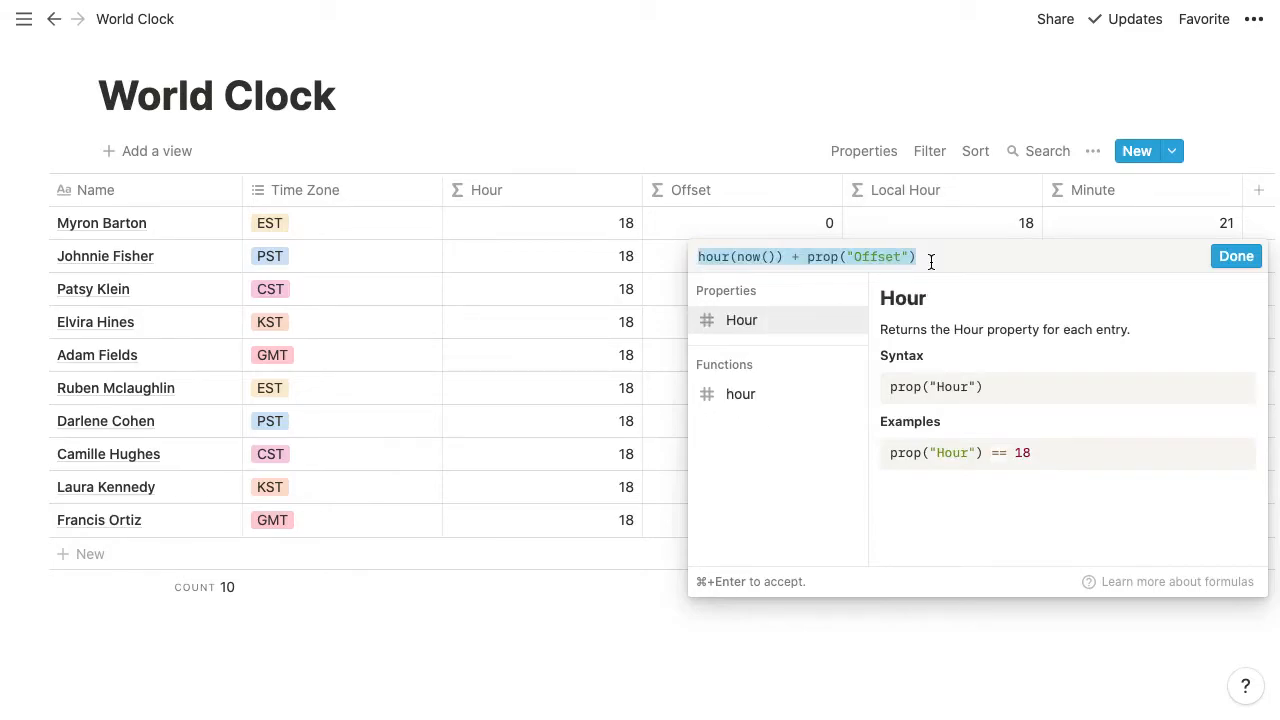
key("super+x")
type("(")
key("super+v")
type(") % 24")
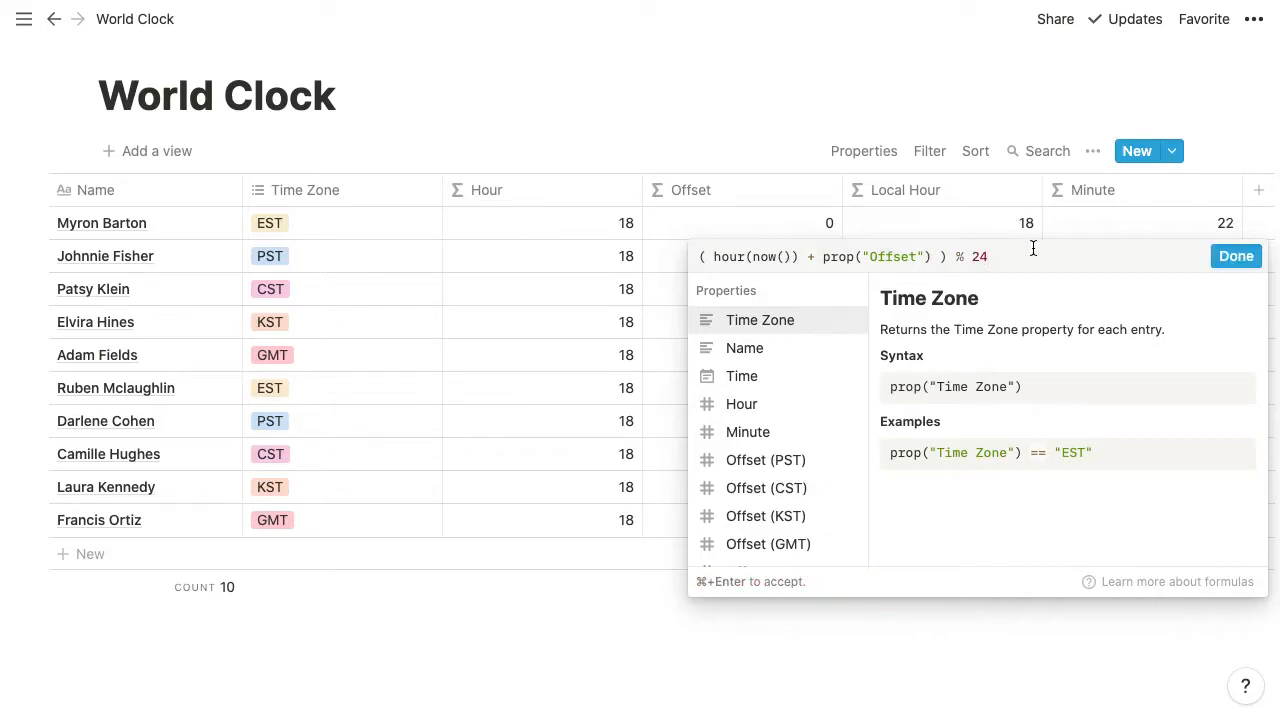
left_click(1232, 258)
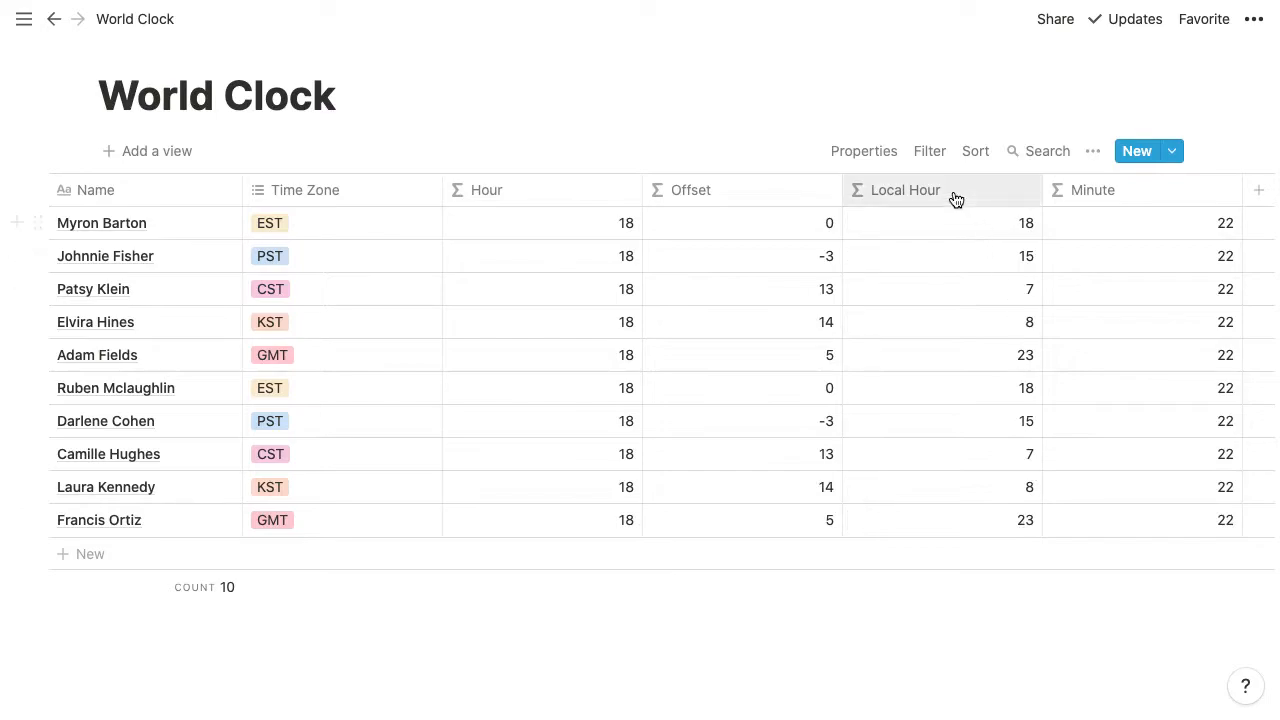
Duplicate the Local Hour column and place the copy directly before the original
scroll(956, 200, "right", 2)
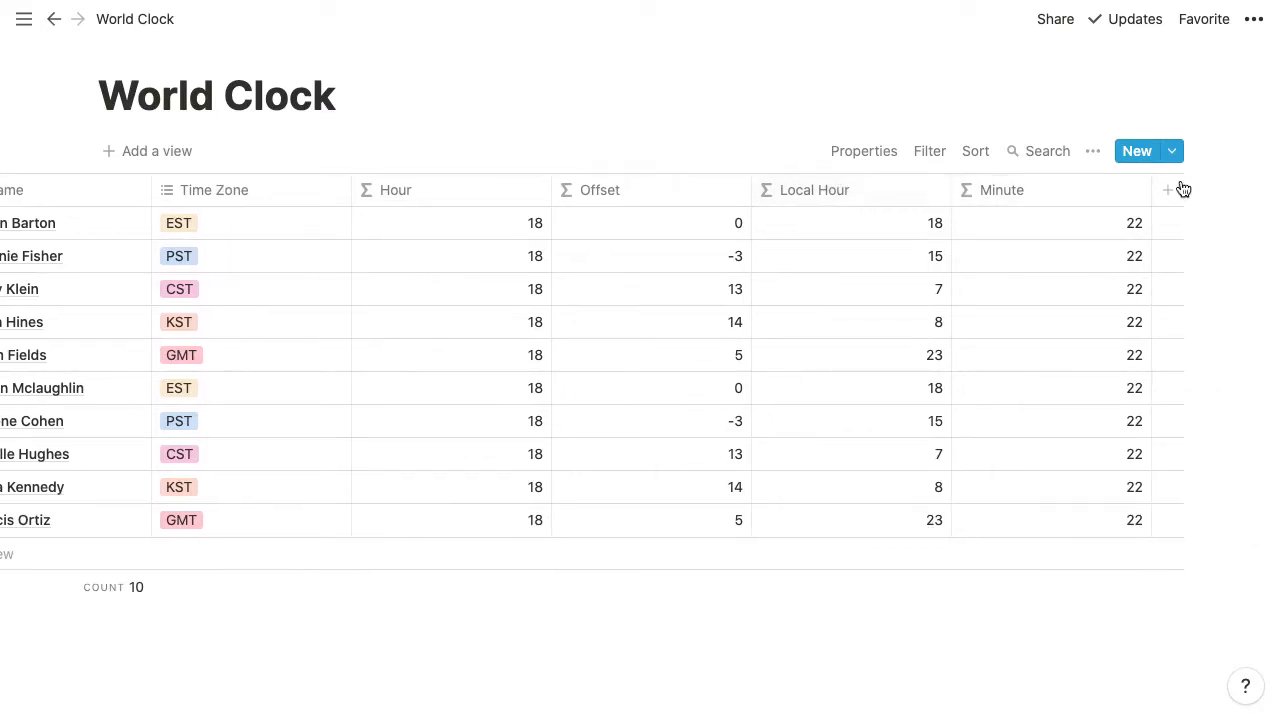
left_click(850, 191)
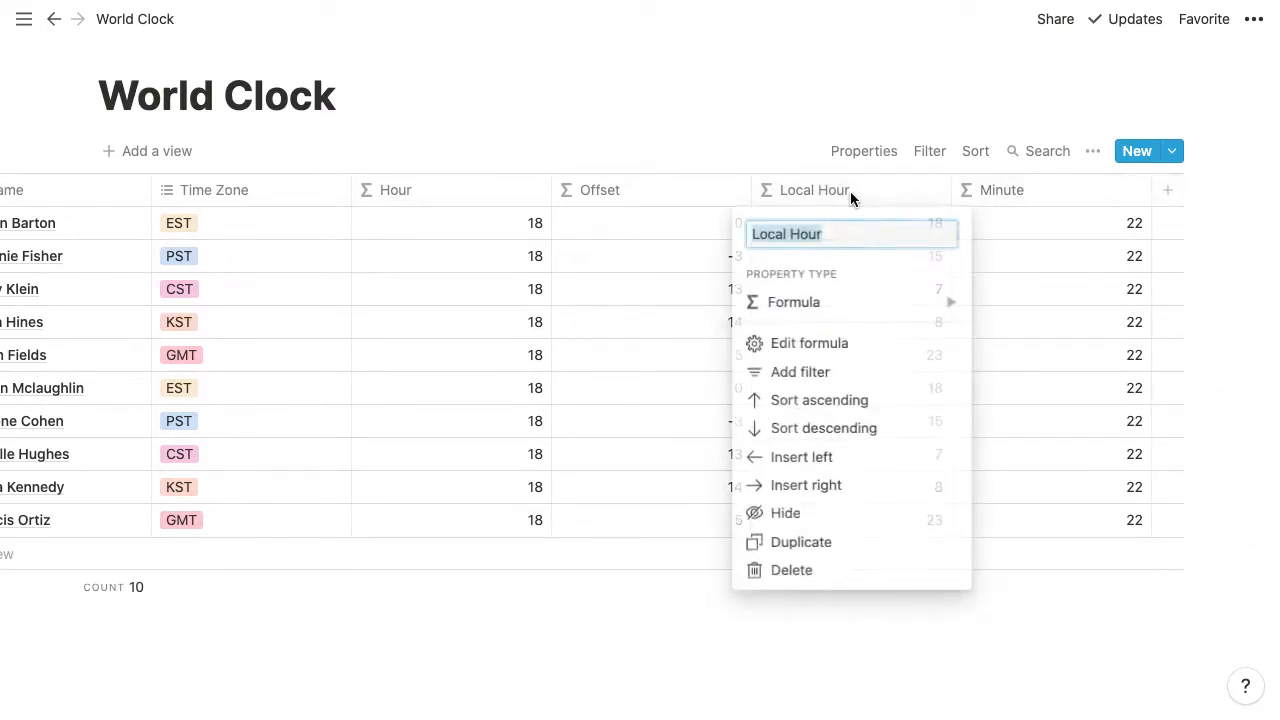
left_click(820, 552)
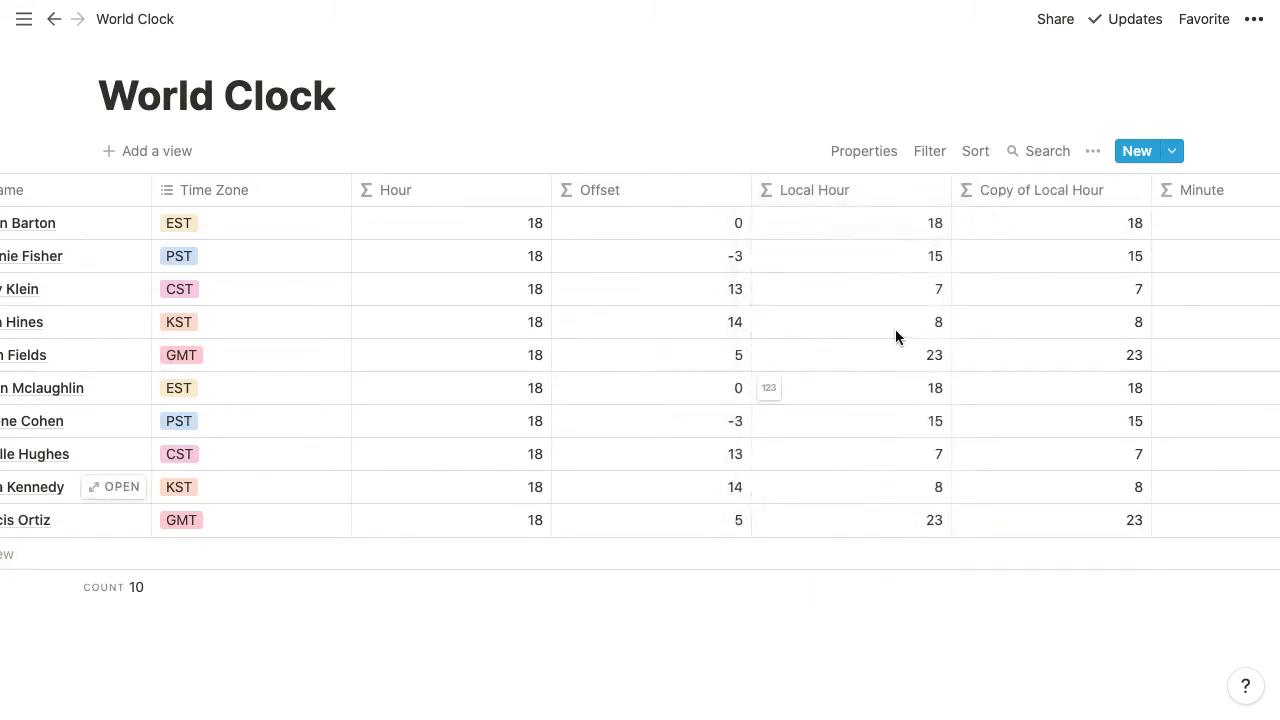
left_click_drag(1051, 189, 865, 181)
Rename the copied Local Hour column as Local Time
left_click(826, 189)
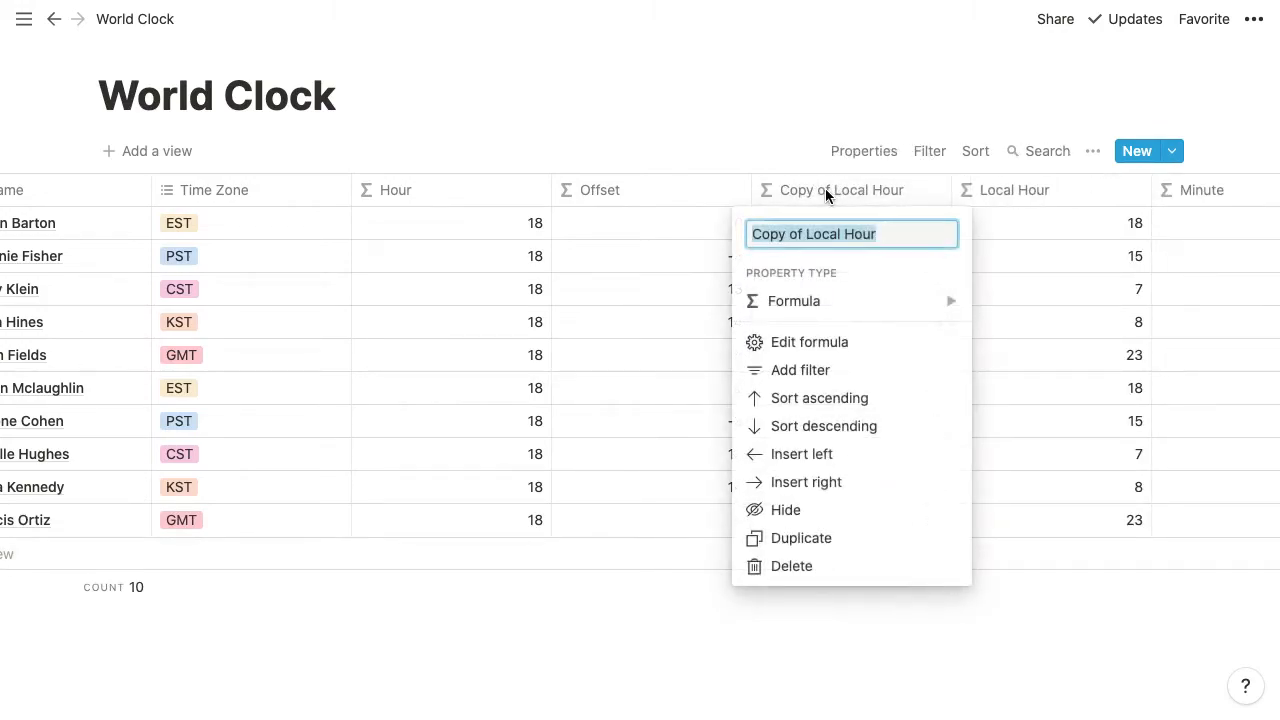
type("LO")
key("BackSpace")
type("ocal Time")
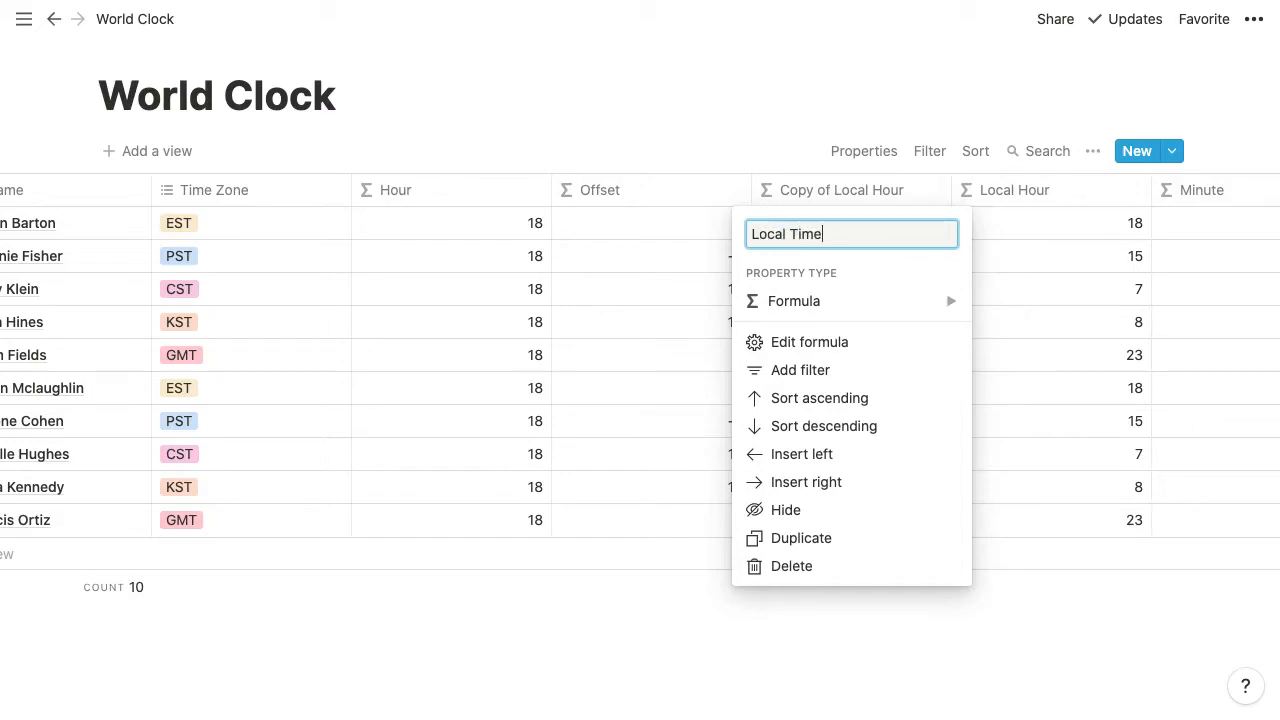
key("Return")
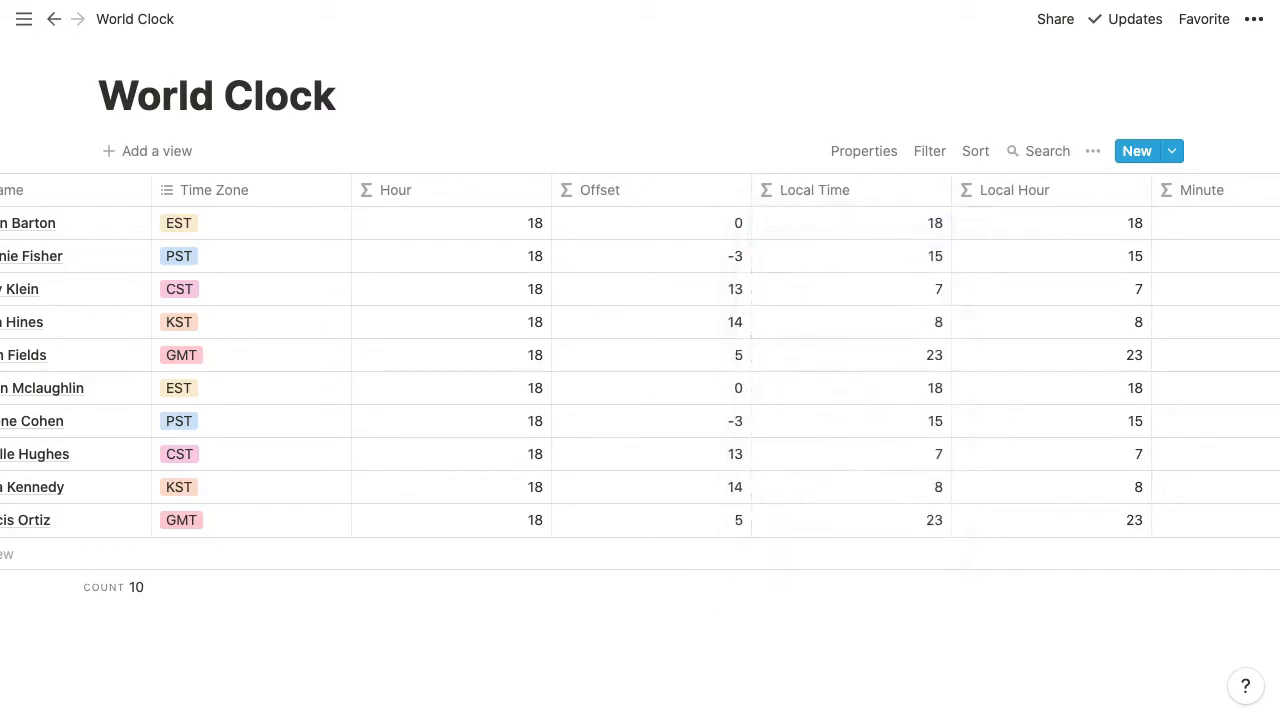
Open the Local Time column's formula for editing and clear it
left_click(850, 224)
key("super+a")
key("BackSpace")
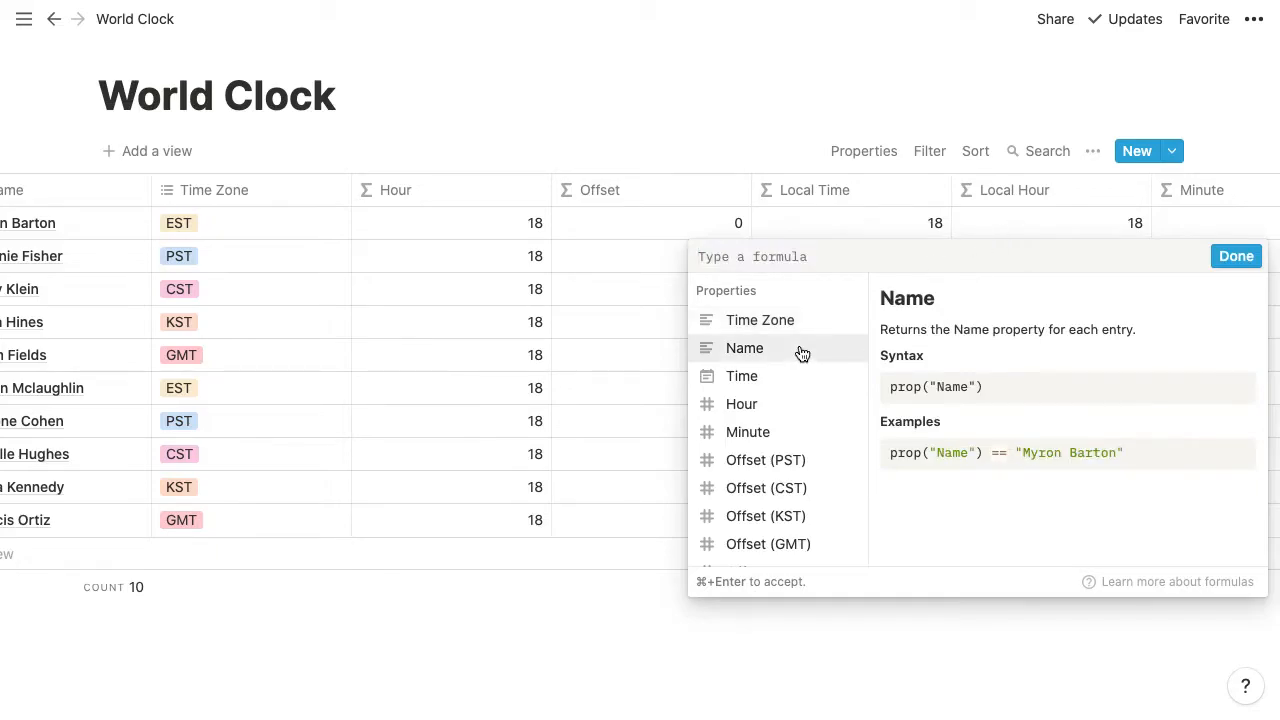
scroll(800, 355, "down", 3)
left_click(780, 452)
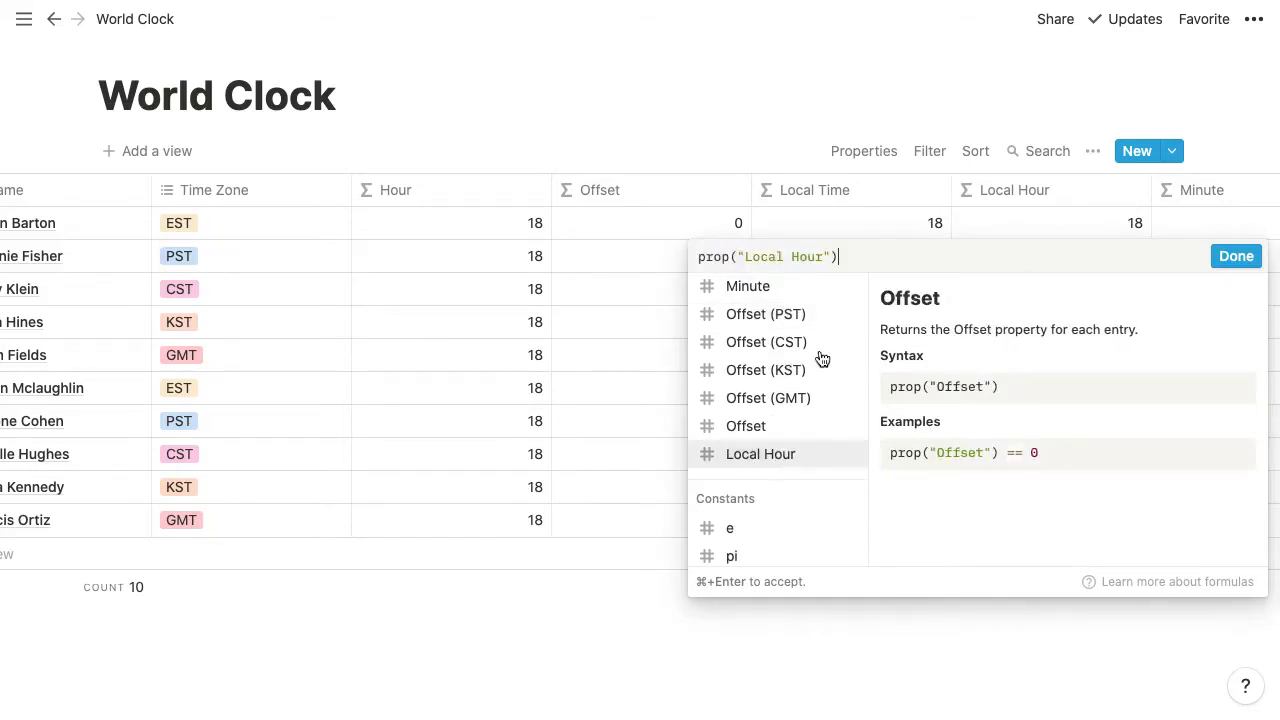
type("+")
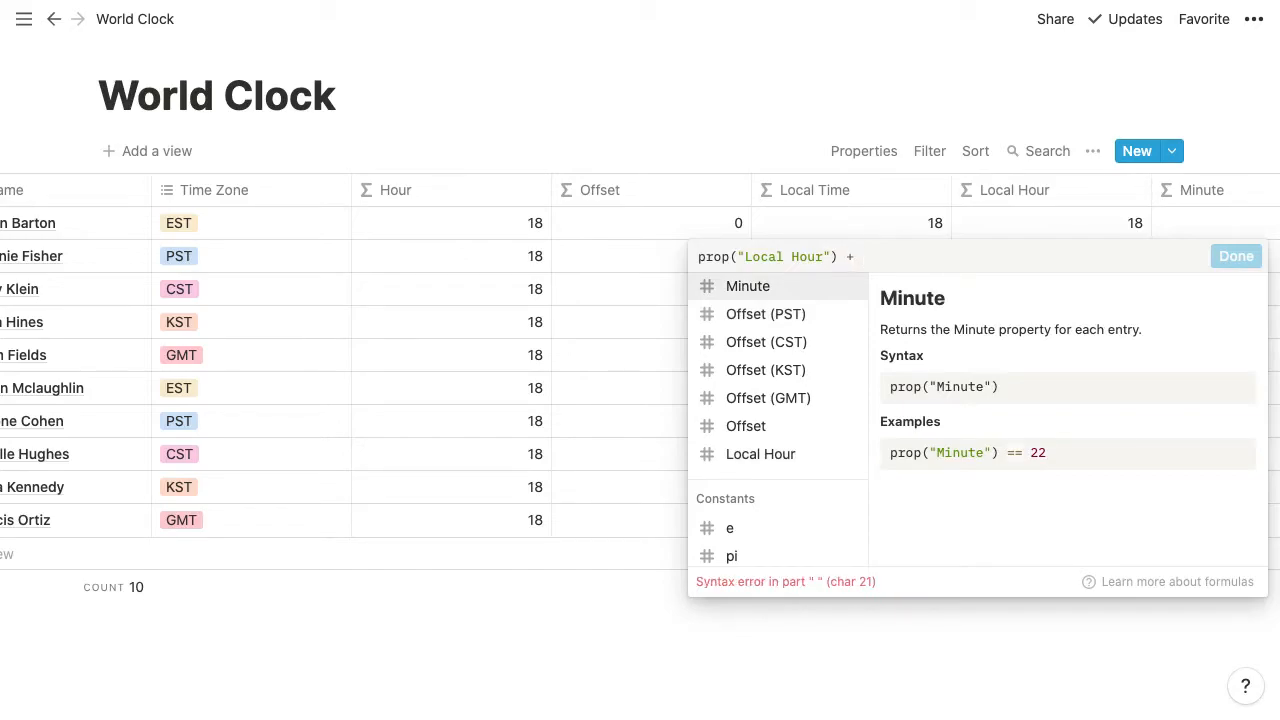
key("BackSpace")
key("BackSpace")
key("BackSpace")
key("ctrl+a")
key("BackSpace")
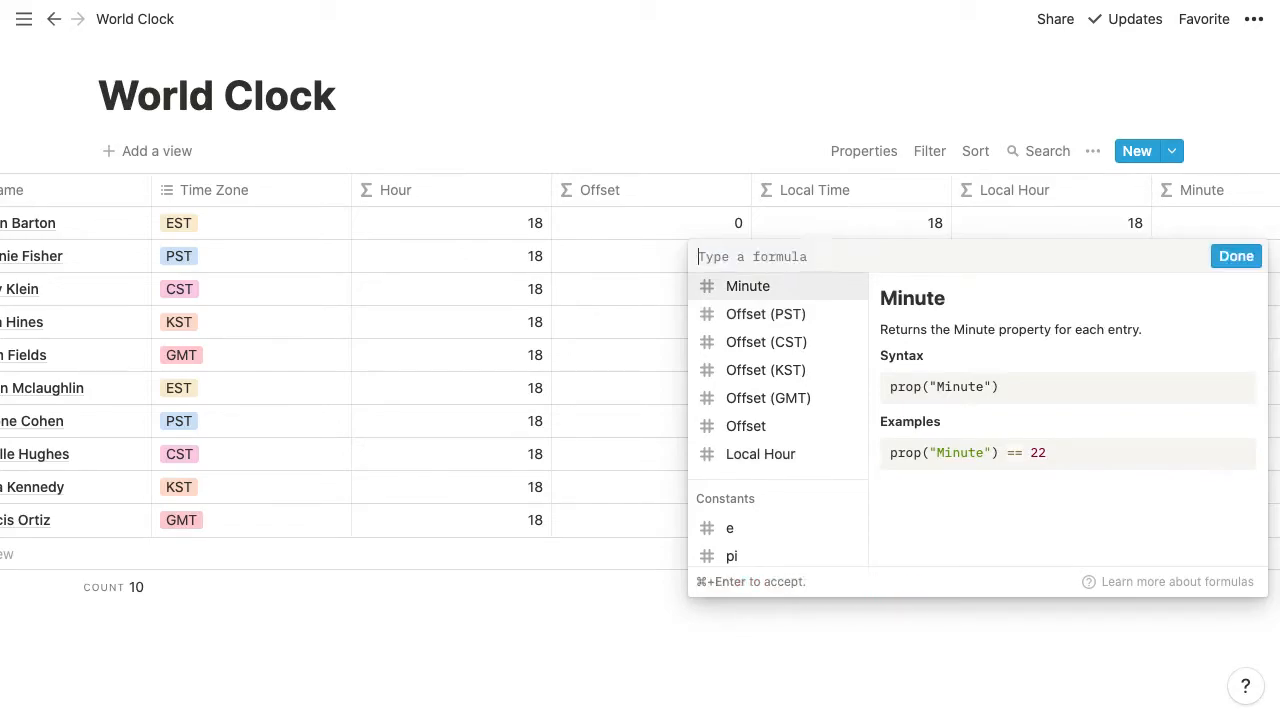
Try to join the hour and minute in Local Time with the formula concat( prop("Local Hour"), prop("Minute"))
type("con")
left_click(797, 335)
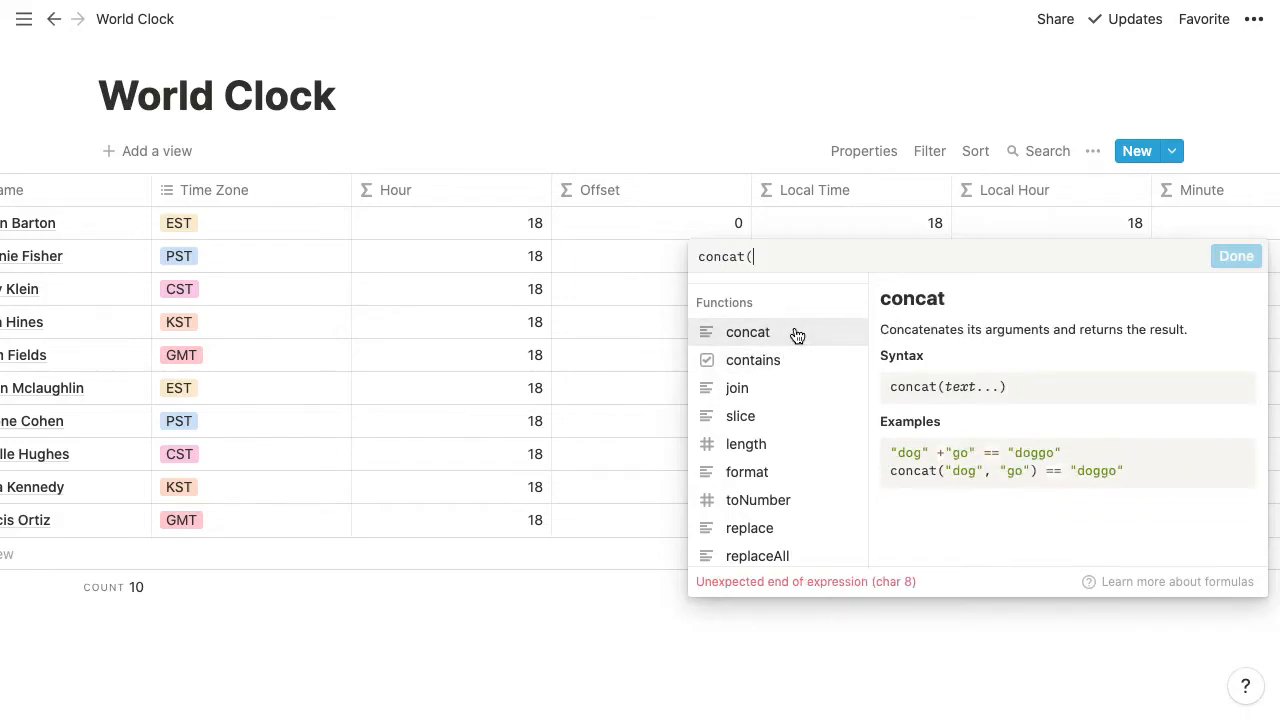
key("ctrl+v")
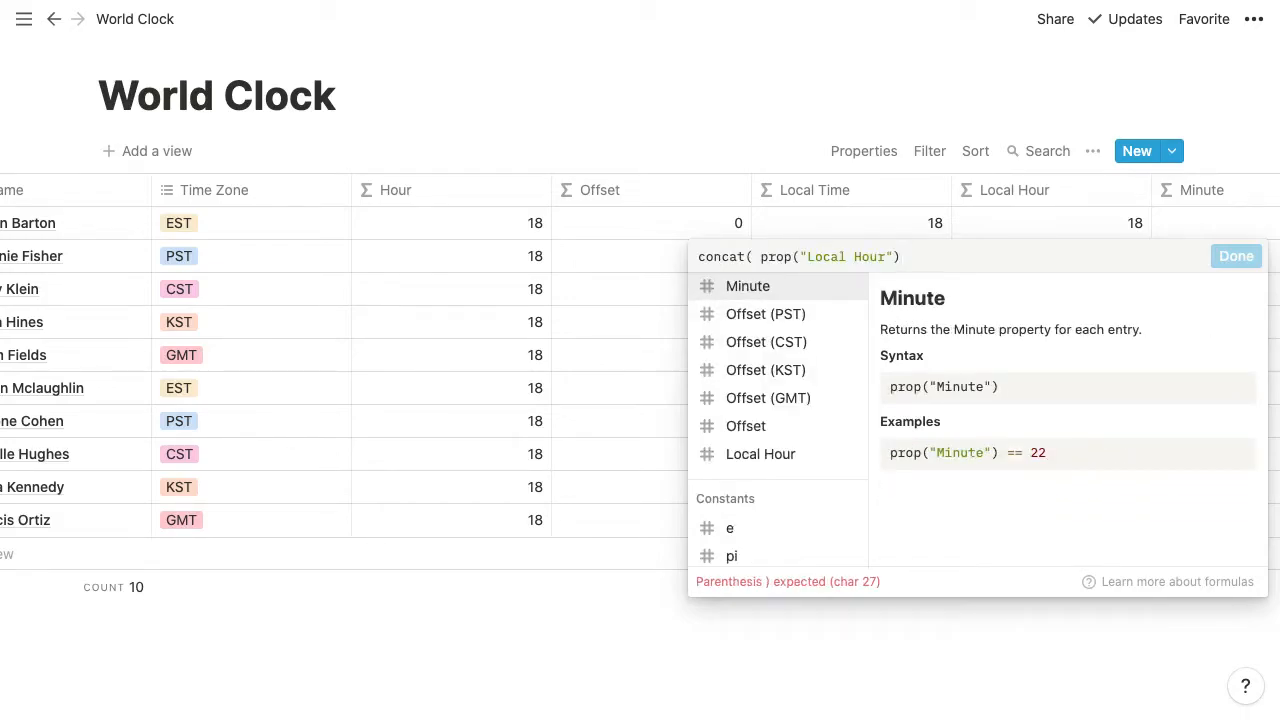
type(",")
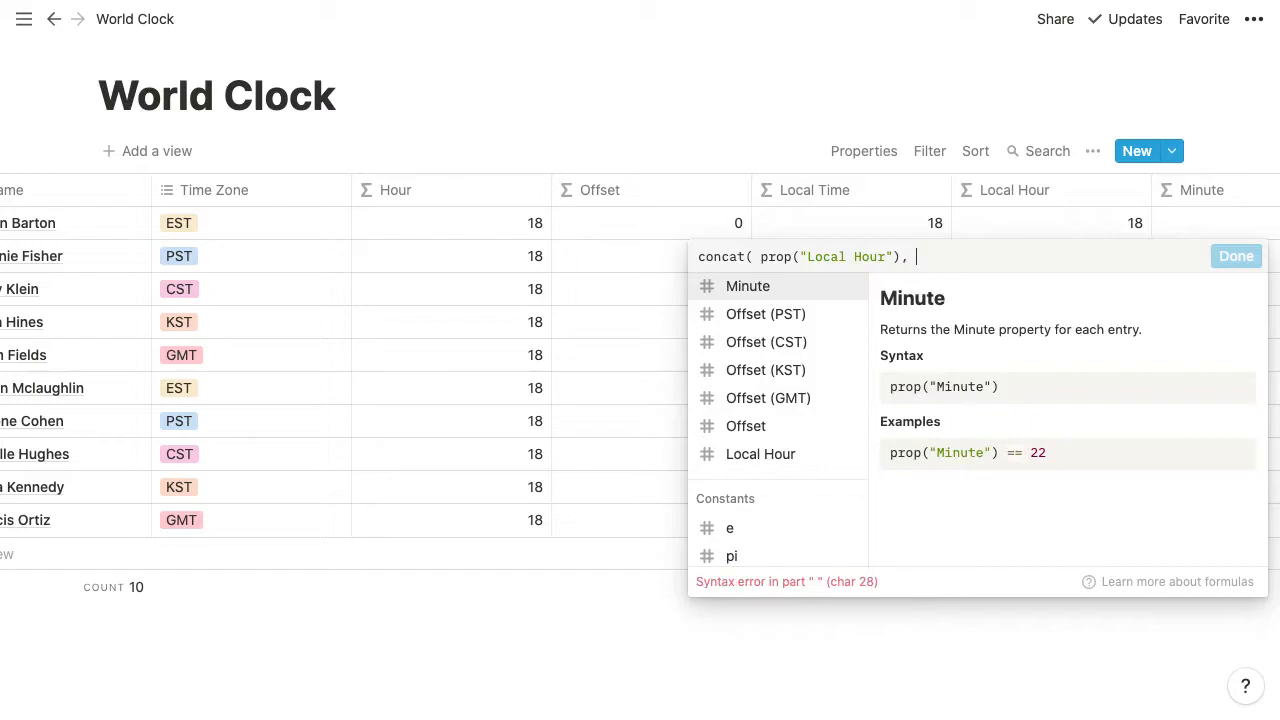
scroll(785, 380, "up", 2)
left_click(794, 338)
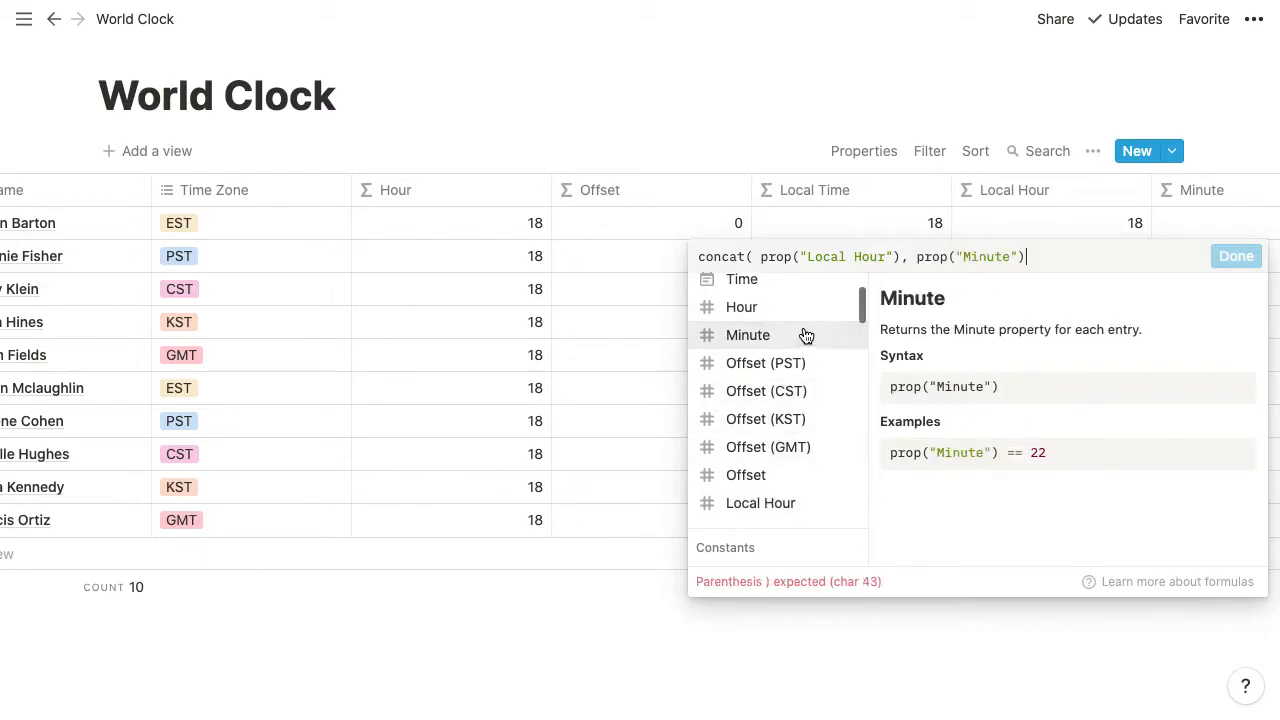
type(")")
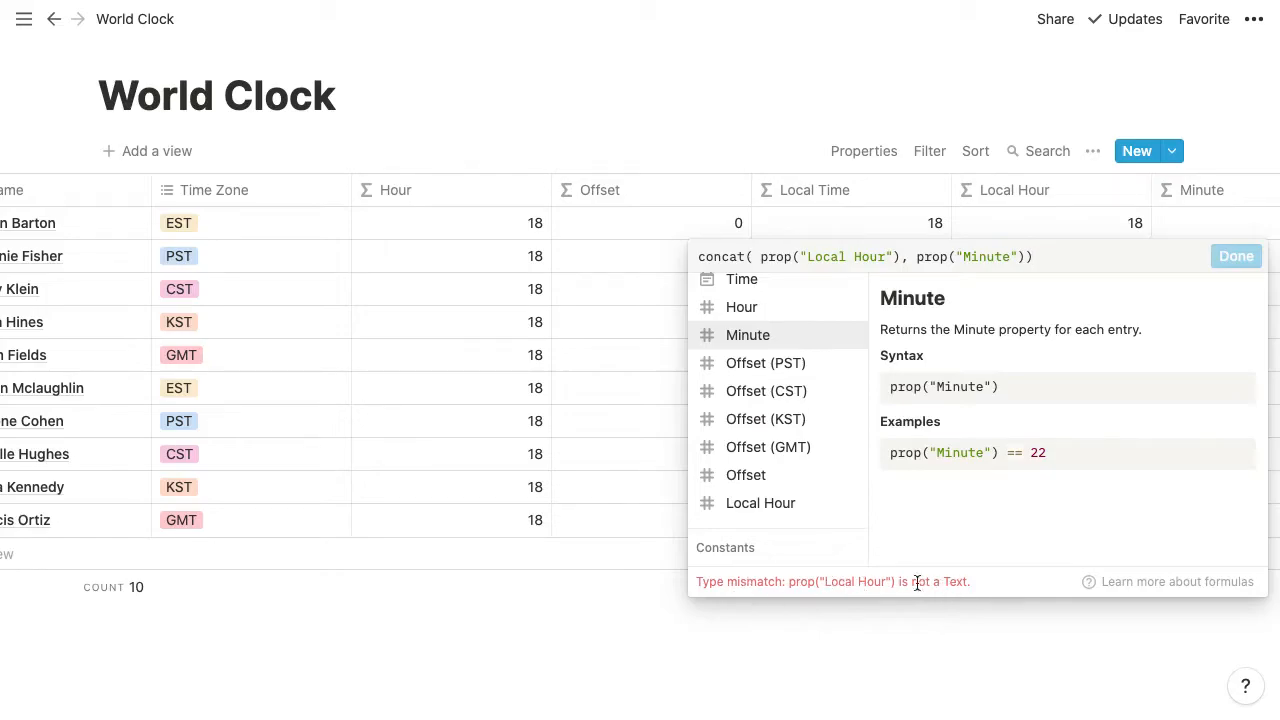
Replace the Local Time formula with format( prop("Local Hour") ) to convert the hour to text, and copy that expression
left_click(762, 257)
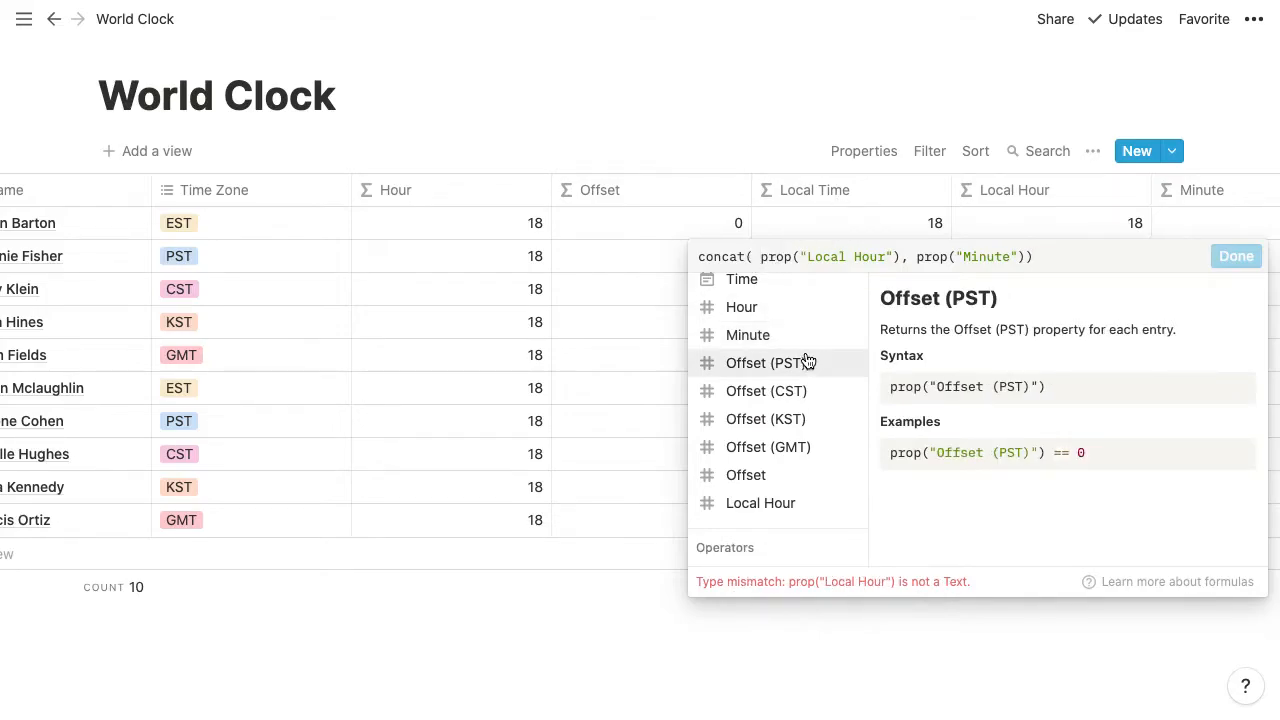
key("ctrl+a")
key("BackSpace")
type("format")
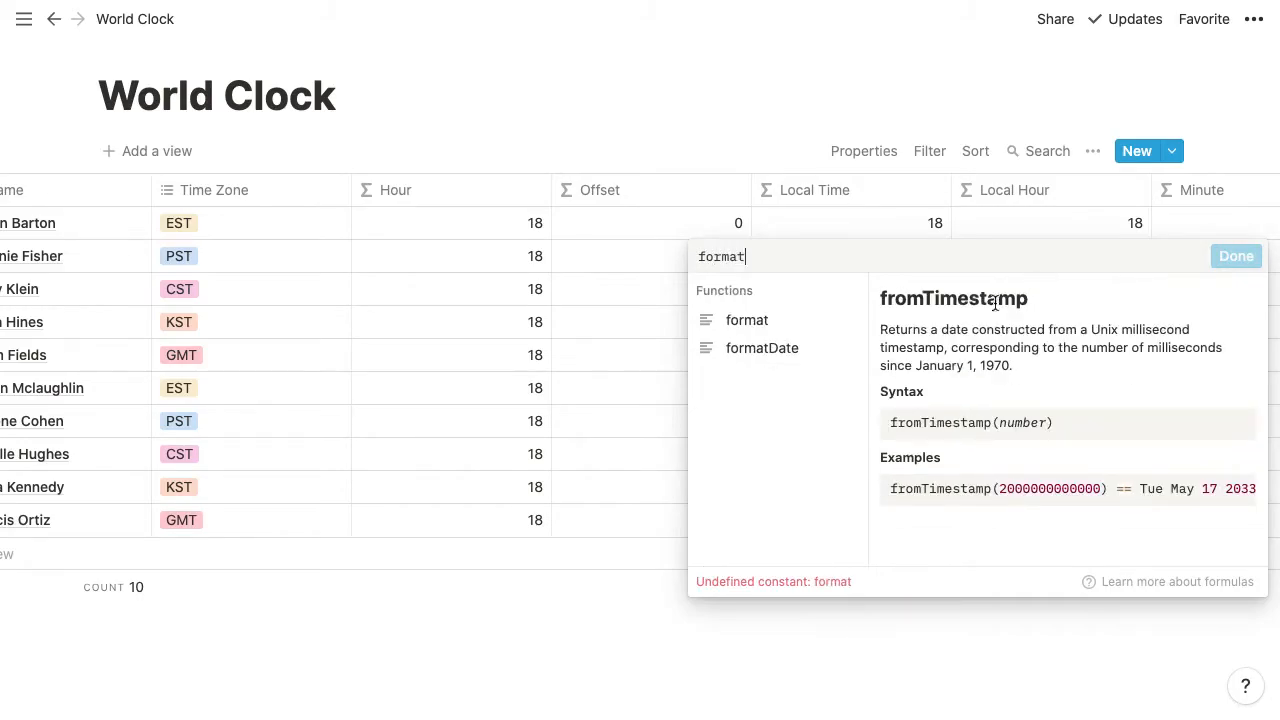
left_click(795, 325)
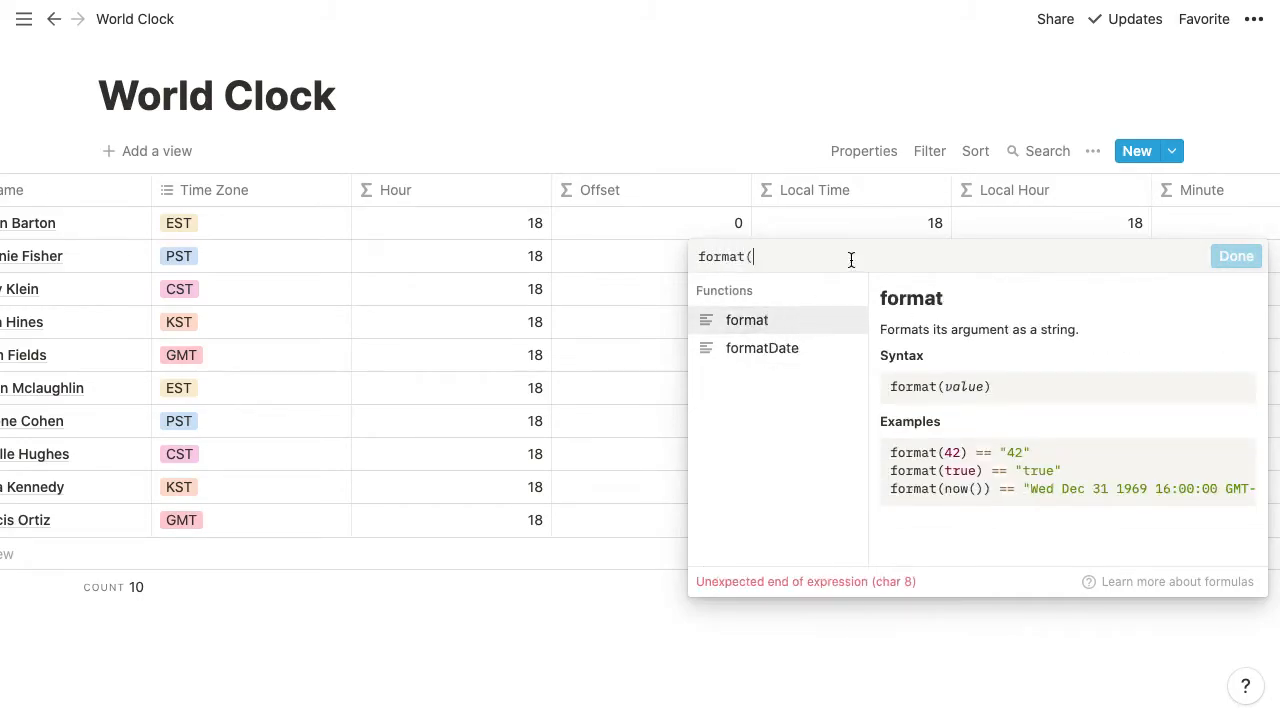
scroll(786, 472, "down", 3)
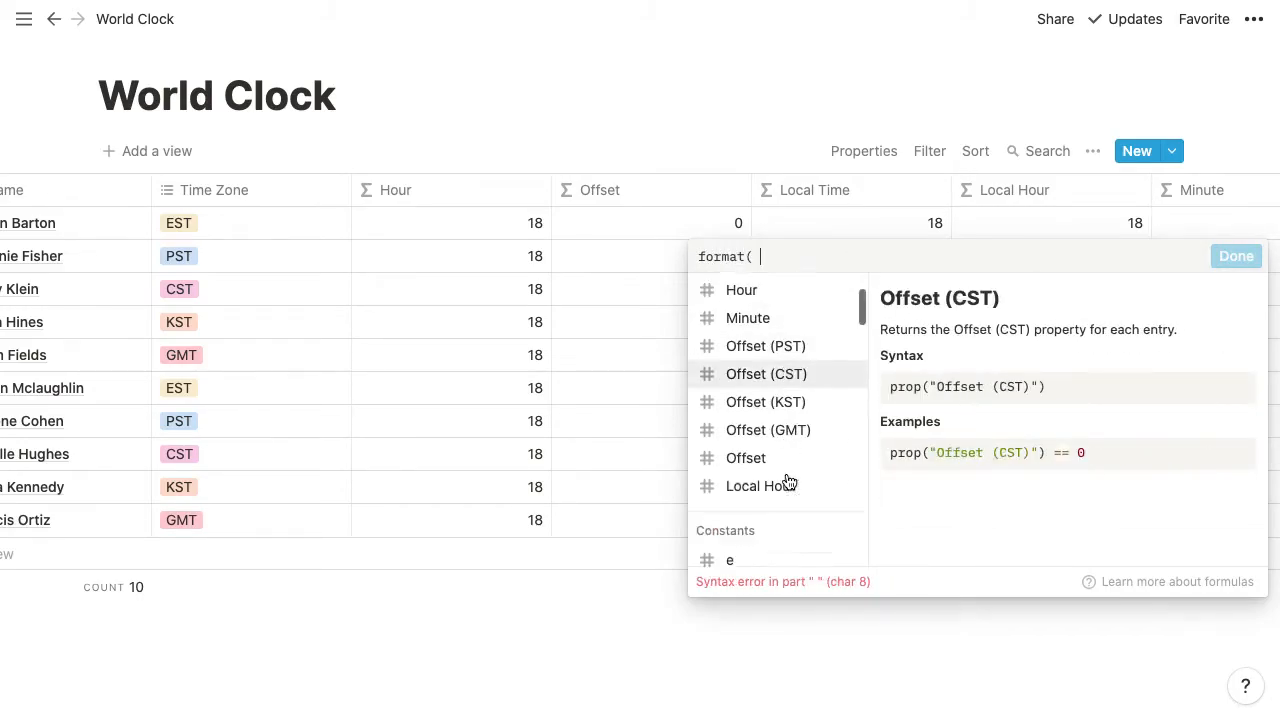
left_click(792, 462)
type(")")
key("super+a")
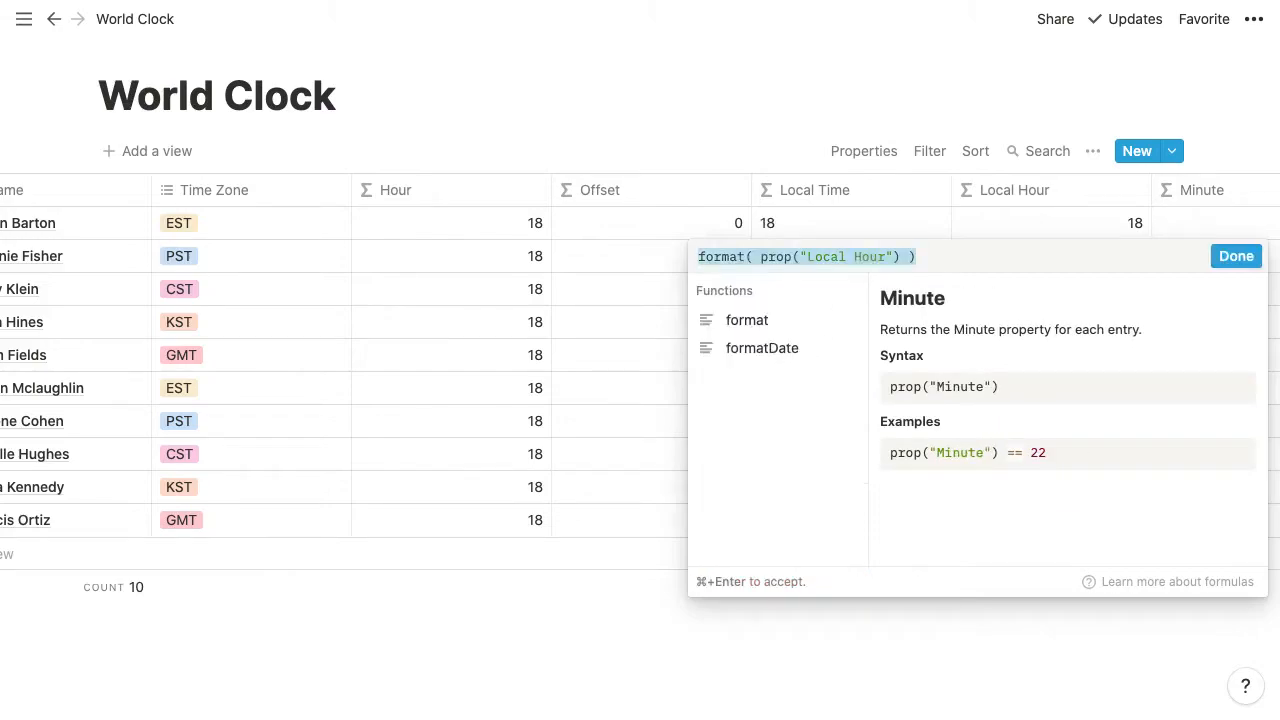
Extend the Local Time formula with a ":" separator and a second format expression that uses prop("Minute")
key("Right")
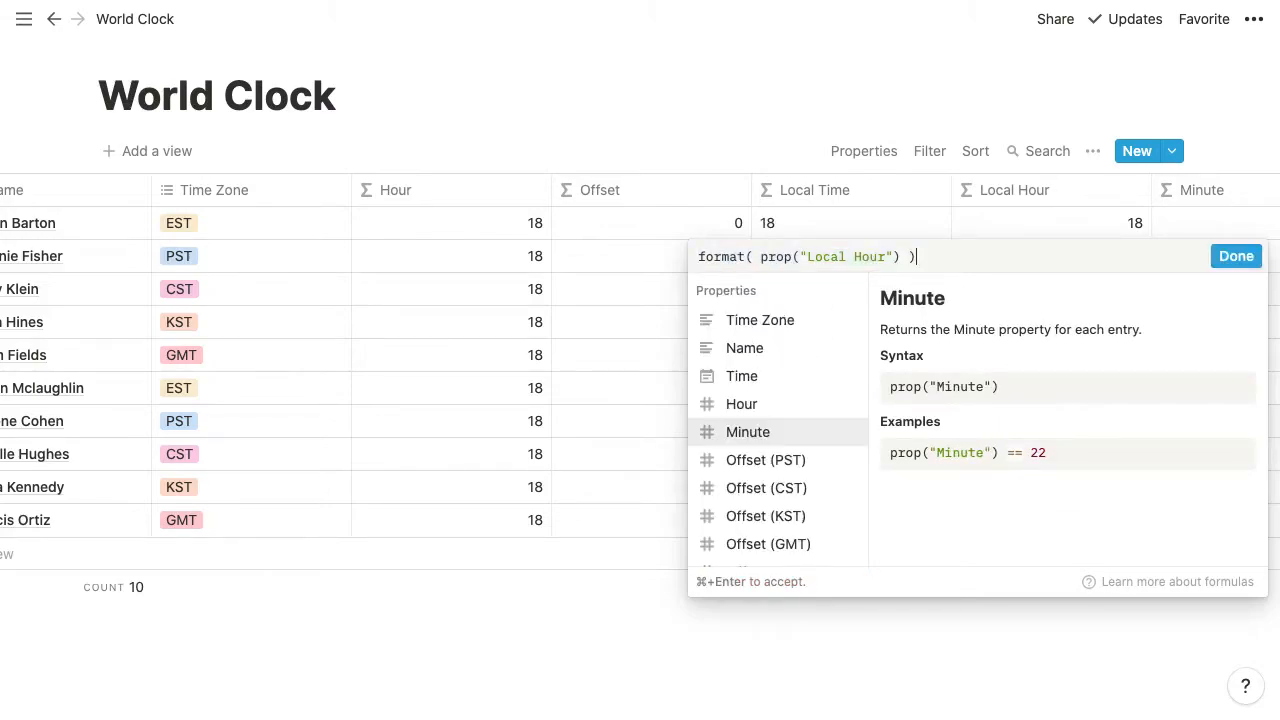
type(", \":\",")
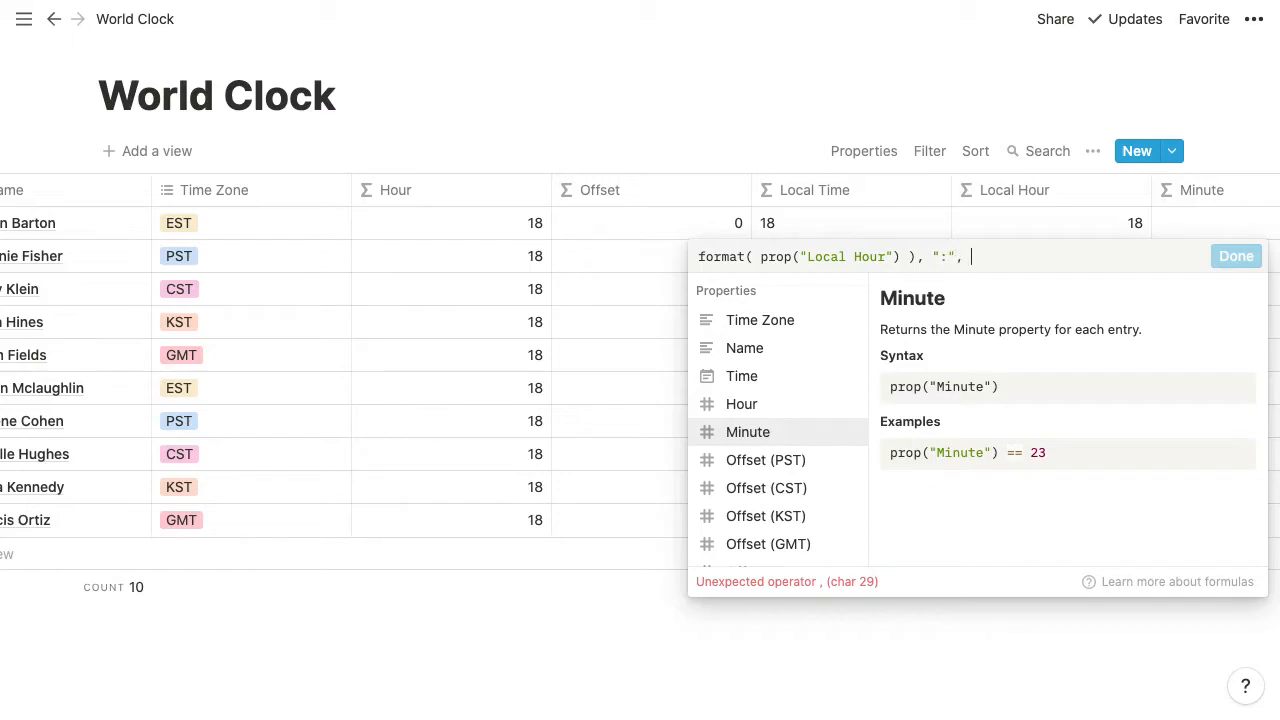
key("super+v")
left_click(1158, 257, "shift")
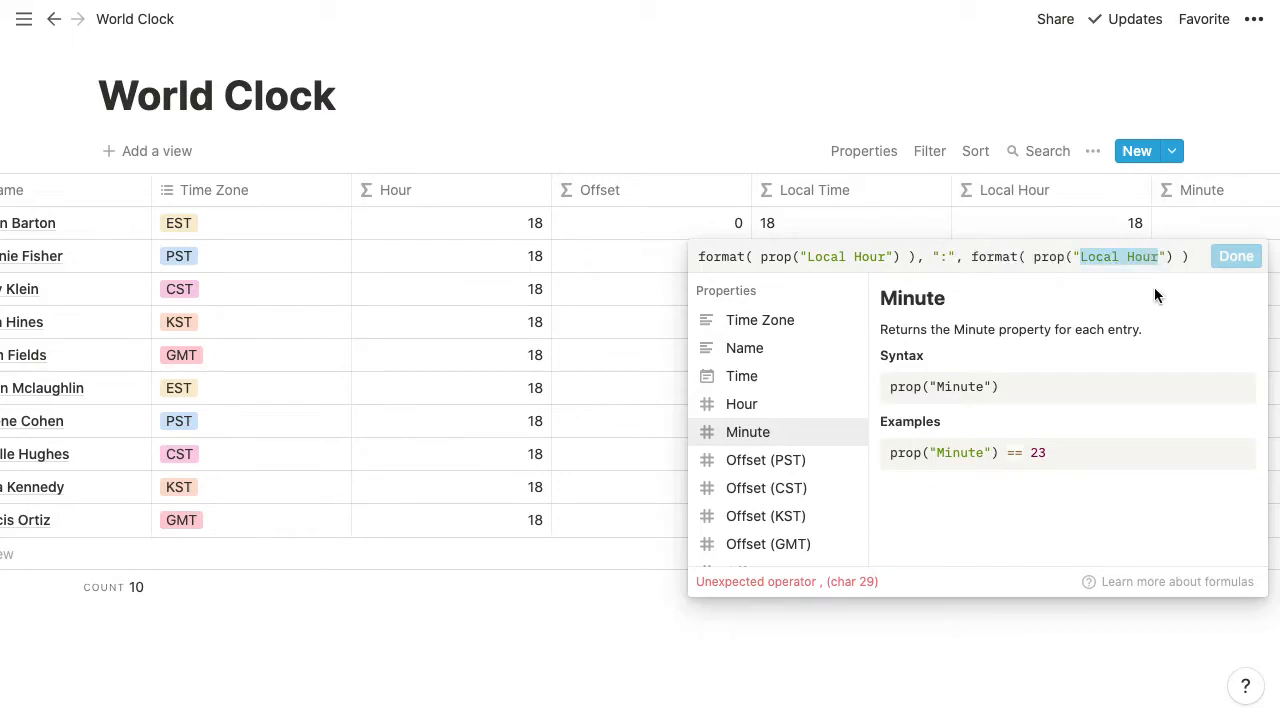
key("BackSpace")
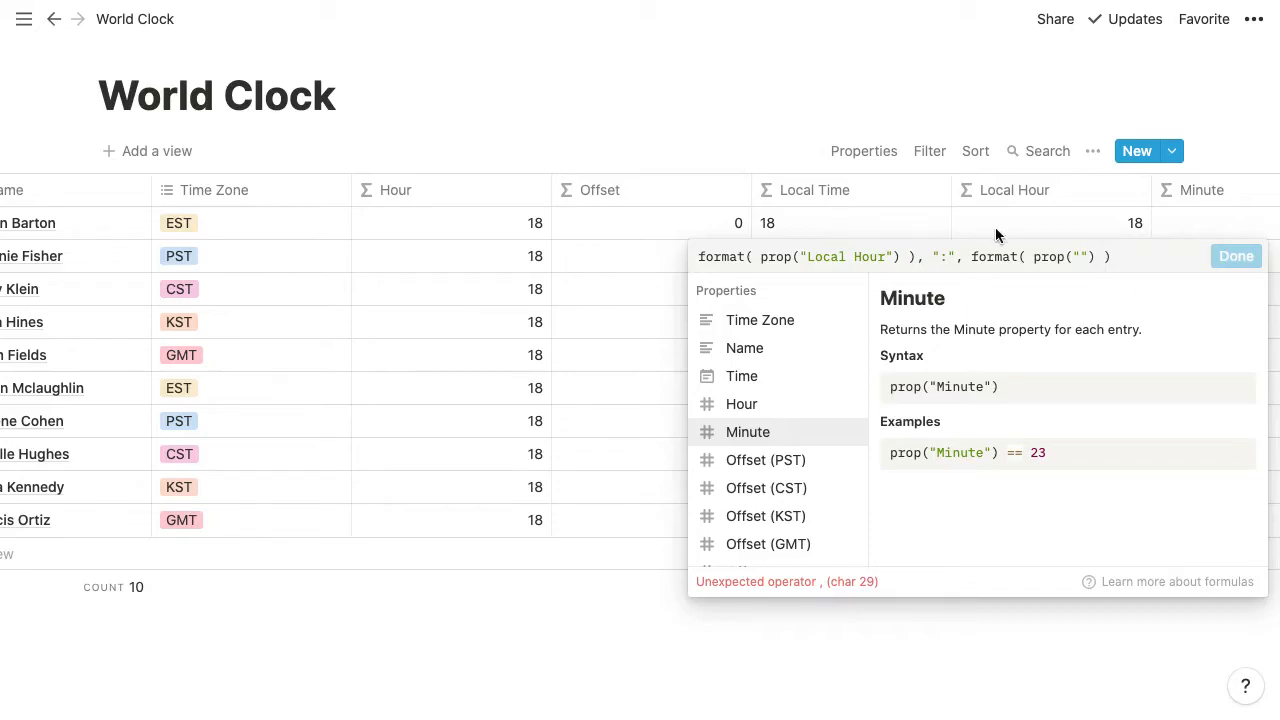
left_click(1098, 257, "shift")
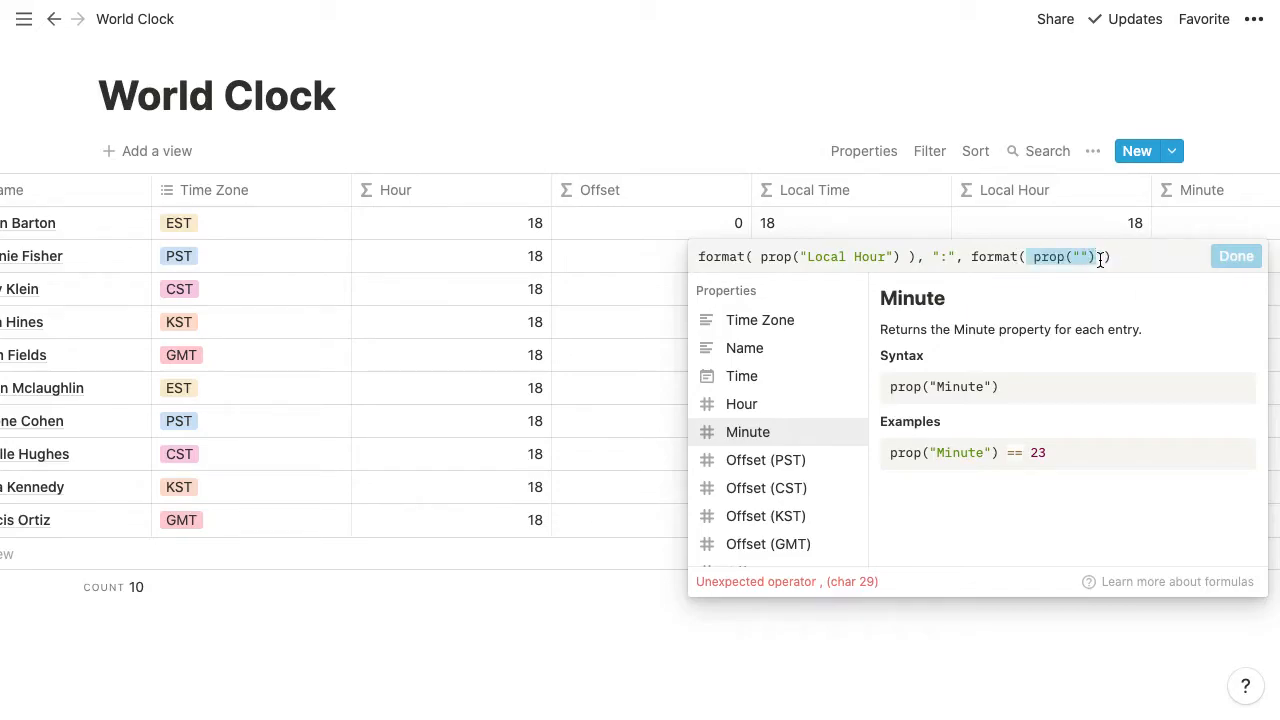
key("BackSpace")
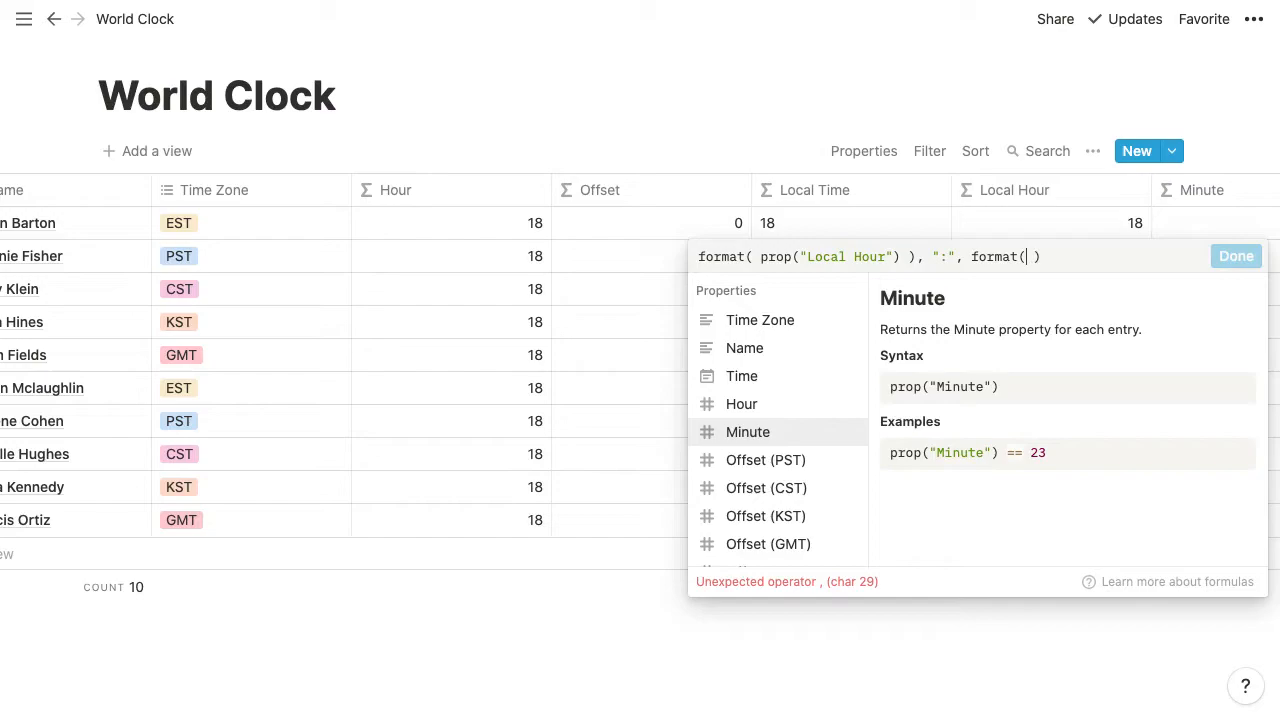
left_click(748, 432)
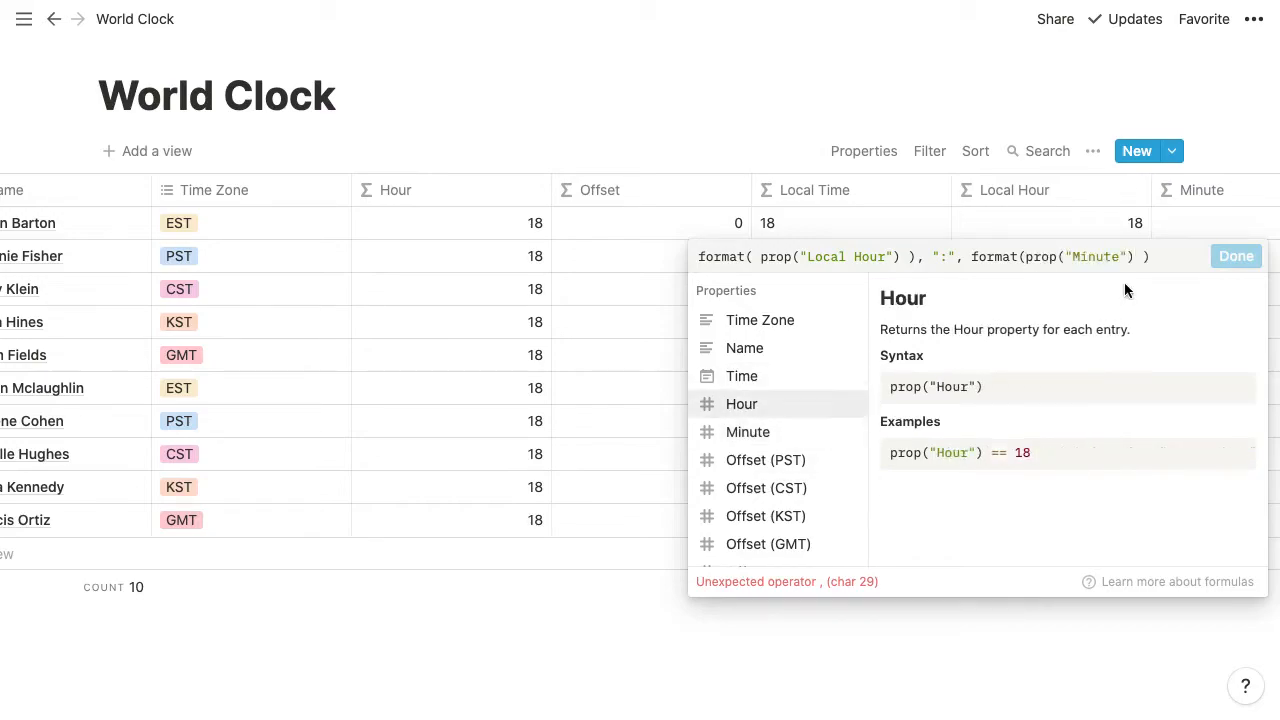
Wrap the expressions in concat so Local Time's formula is concat(format( prop("Local Hour") ), ":", format(prop("Minute"))), and apply it
left_click_drag(1142, 261, 1137, 260)
key("BackSpace")
key("super+a")
key("BackSpace")
type("co")
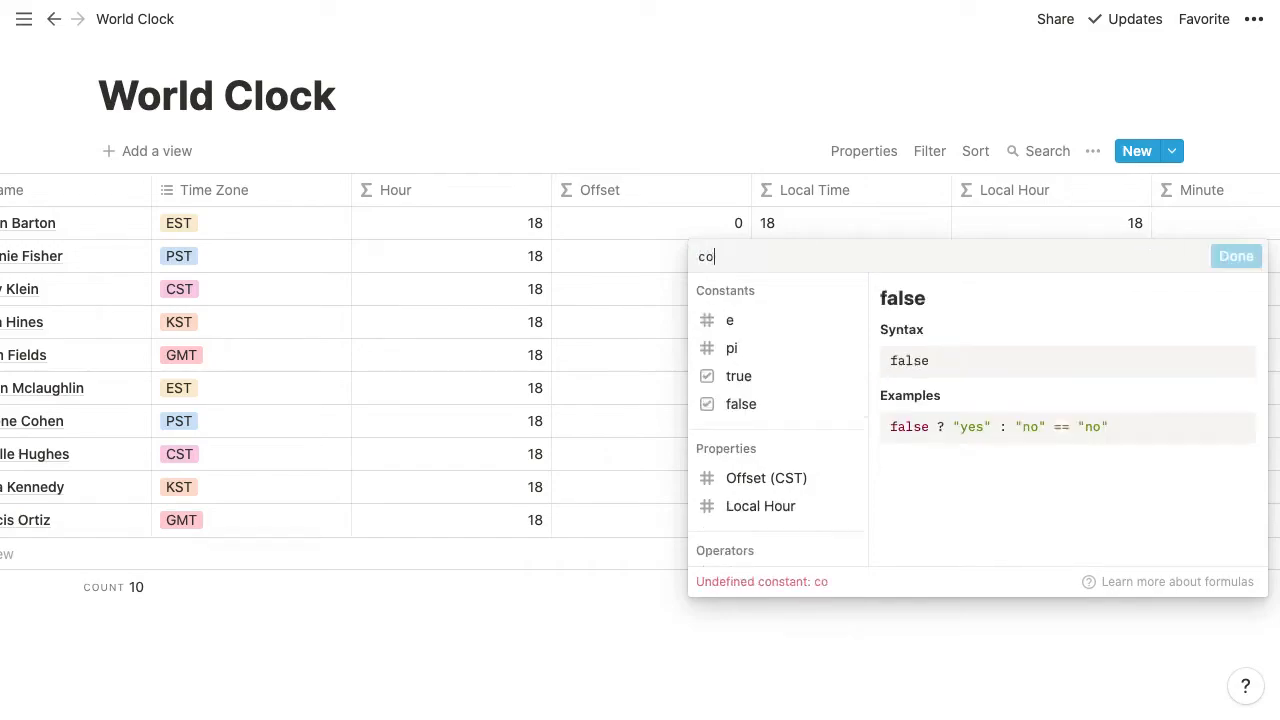
type("ncat(")
key("ctrl+v")
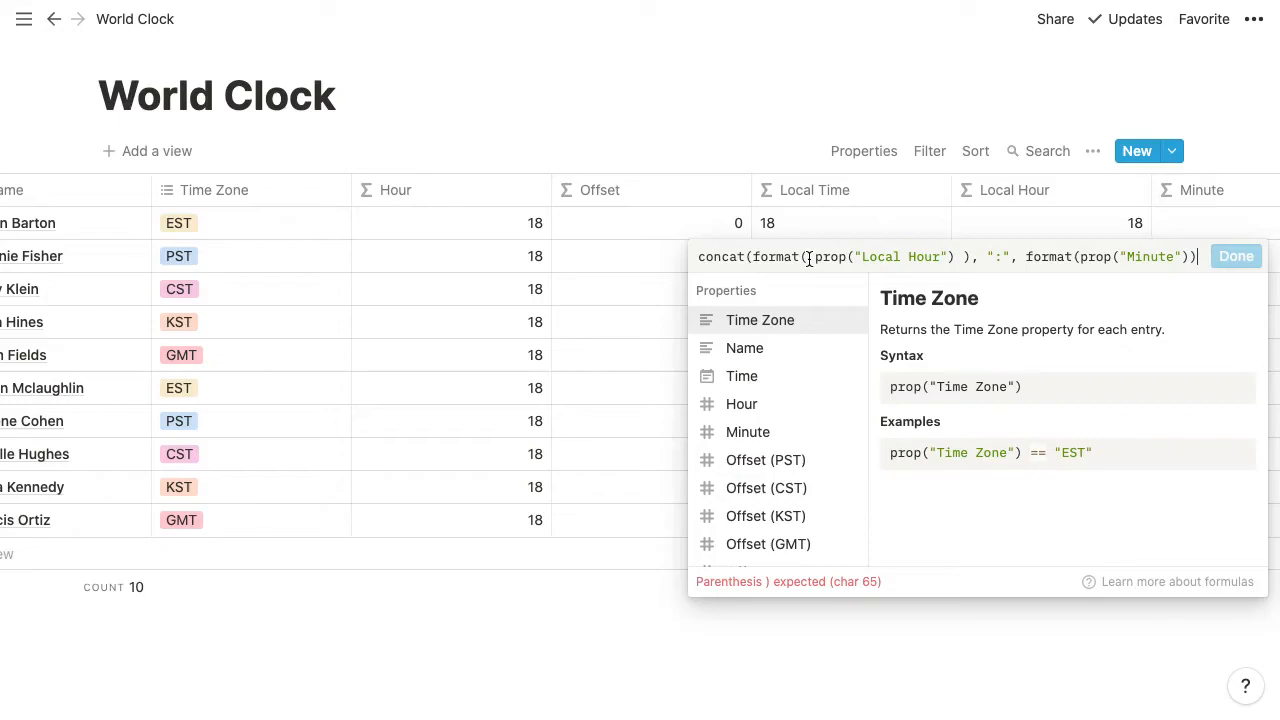
type(")")
left_click(1236, 256)
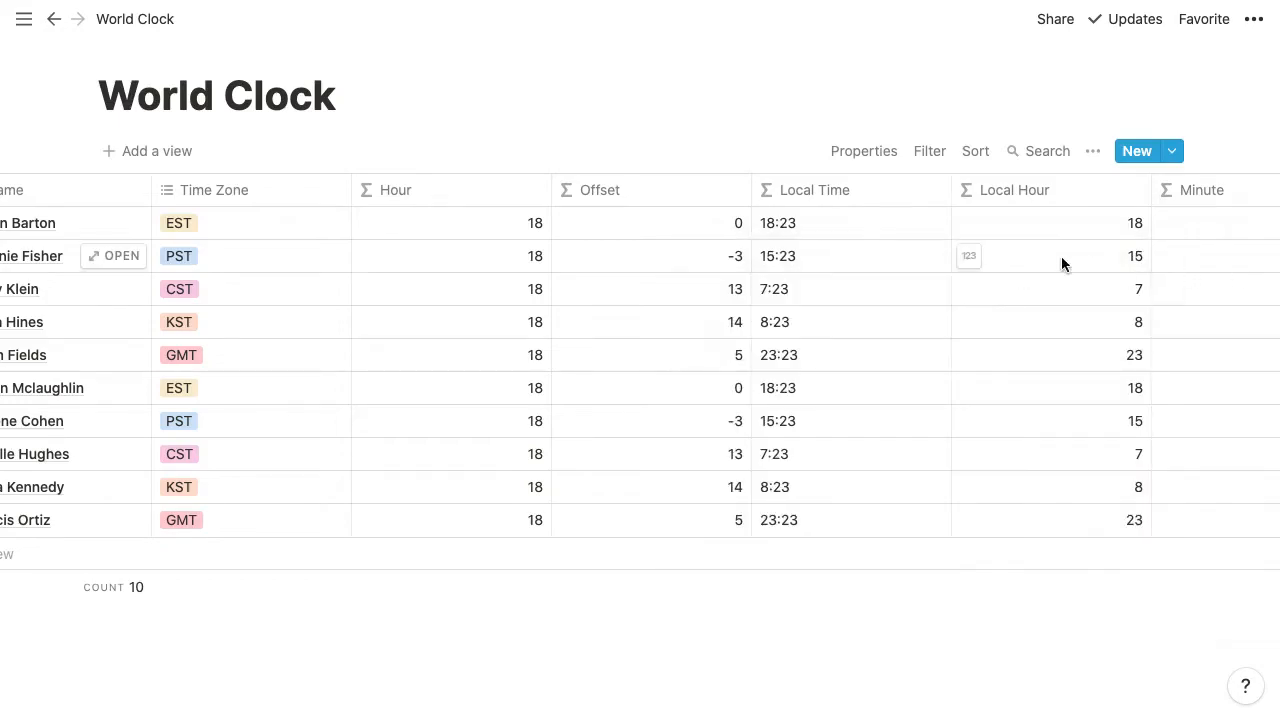
Move the Local Time column directly after Time Zone, ahead of the Hour column
left_click_drag(828, 224, 820, 518)
left_click_drag(825, 202, 405, 197)
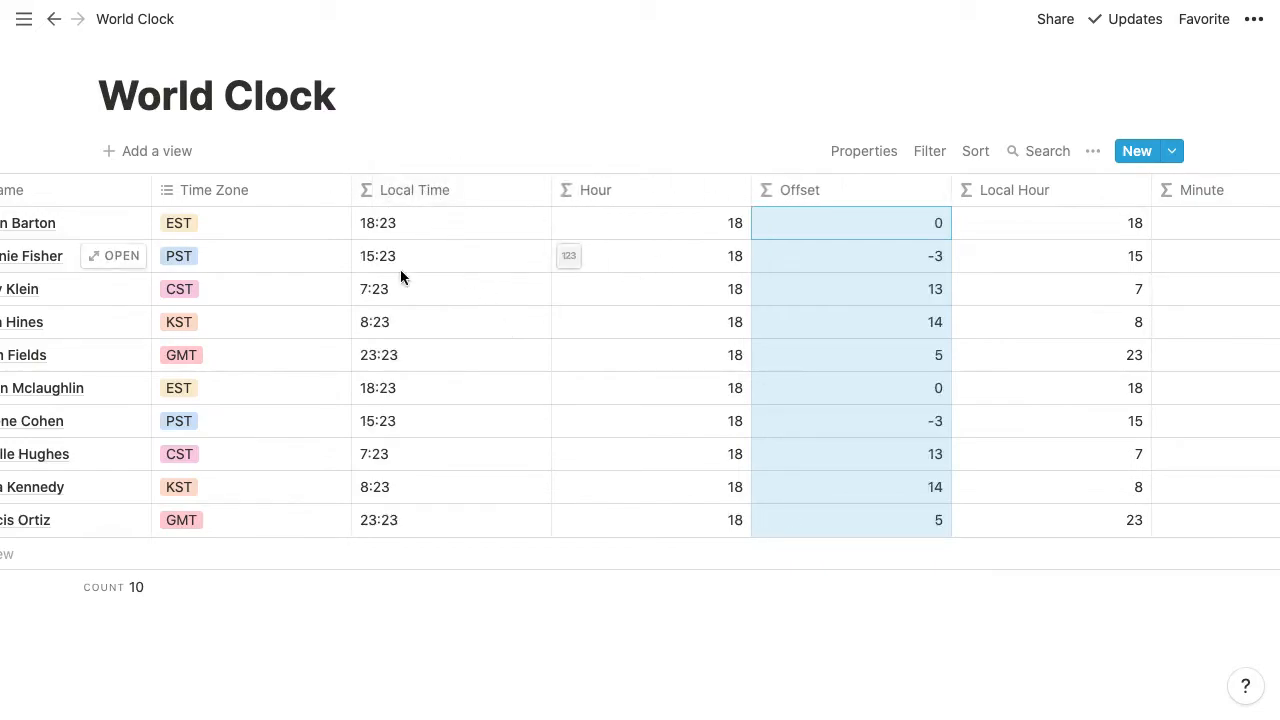
scroll(379, 257, "left", 3)
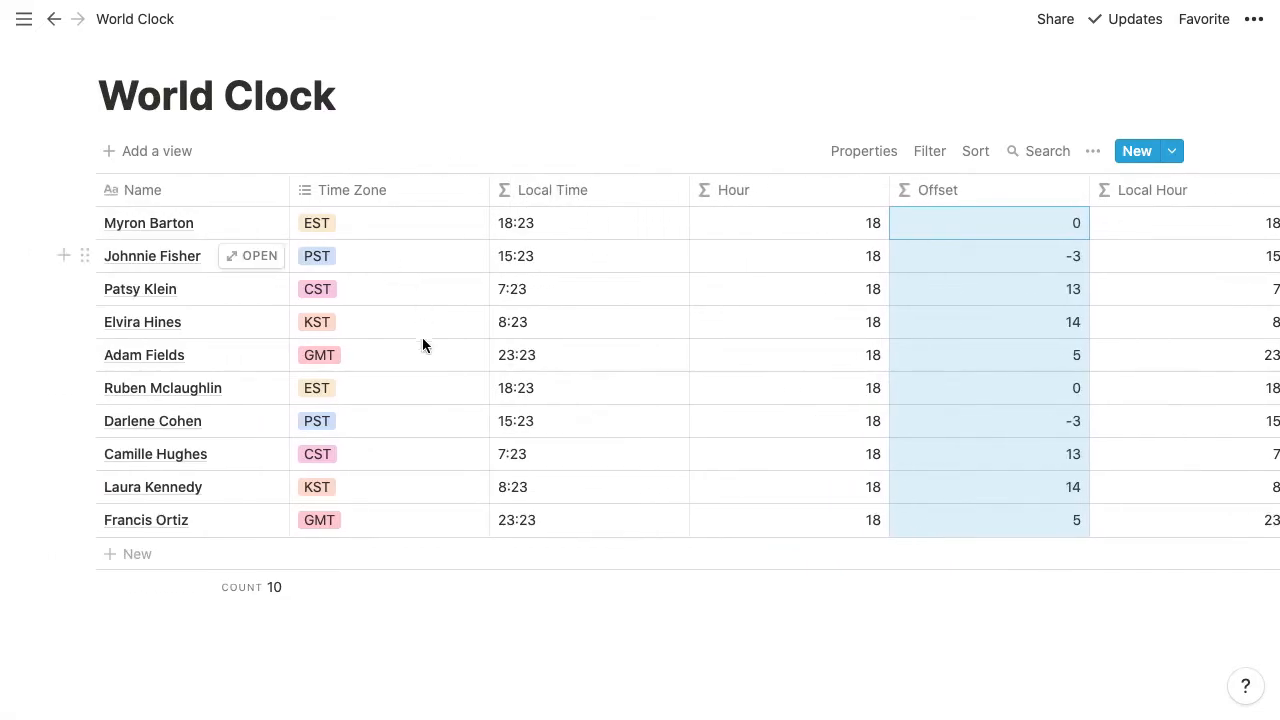
Compare the Local Time values with the computer's system clock
mouse_move(1118, 5)
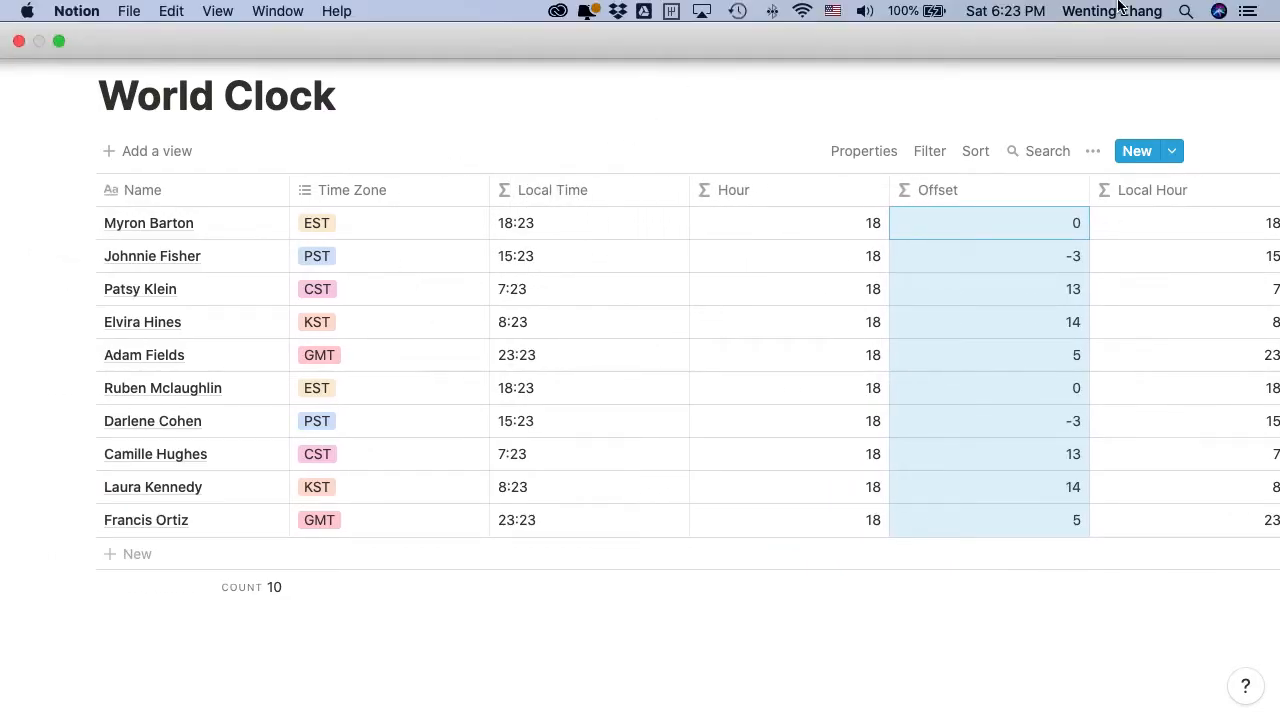
left_click(1035, 14)
left_click(513, 254)
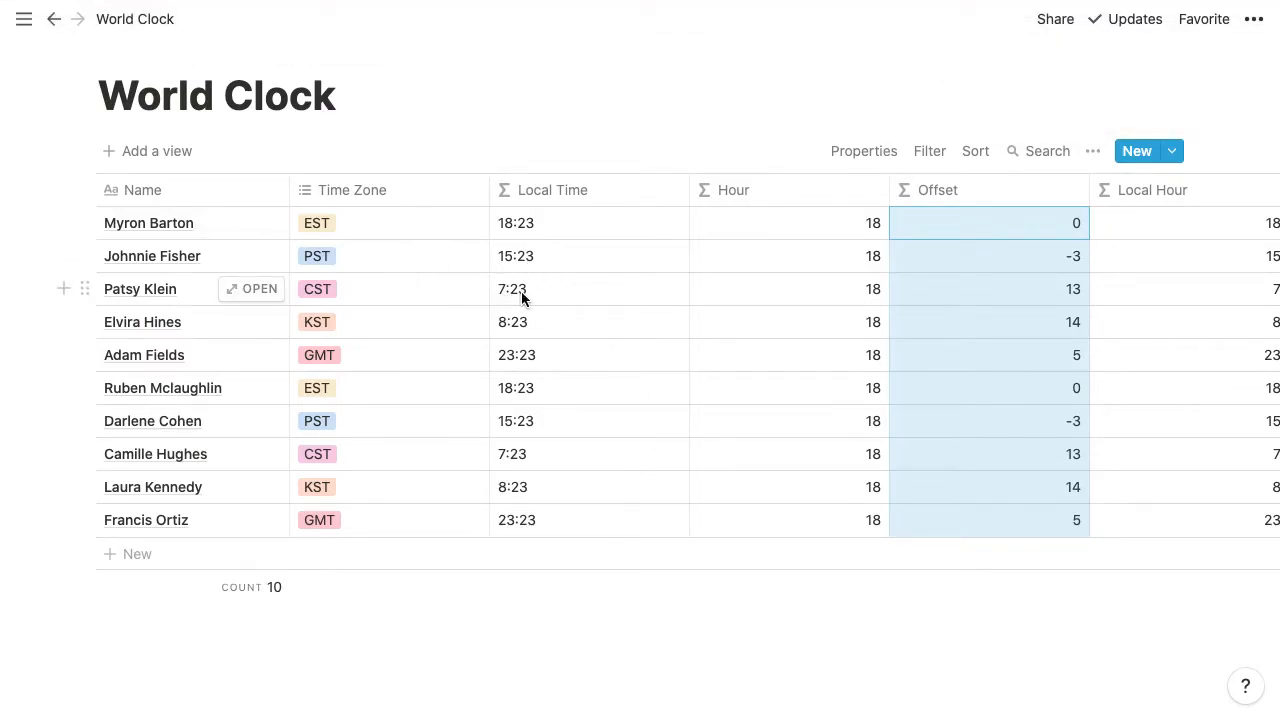
Hide the Minute, Local Hour, Offset and Hour properties from the table's default view
left_click(858, 151)
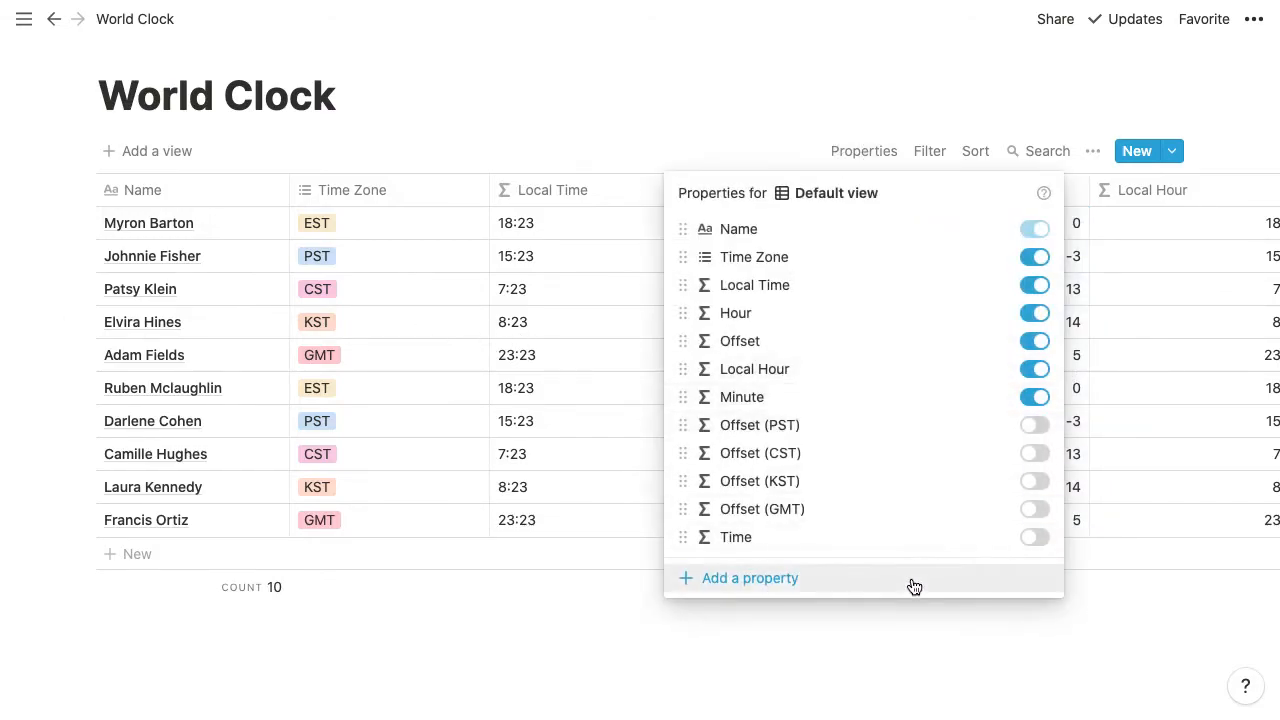
left_click(1038, 397)
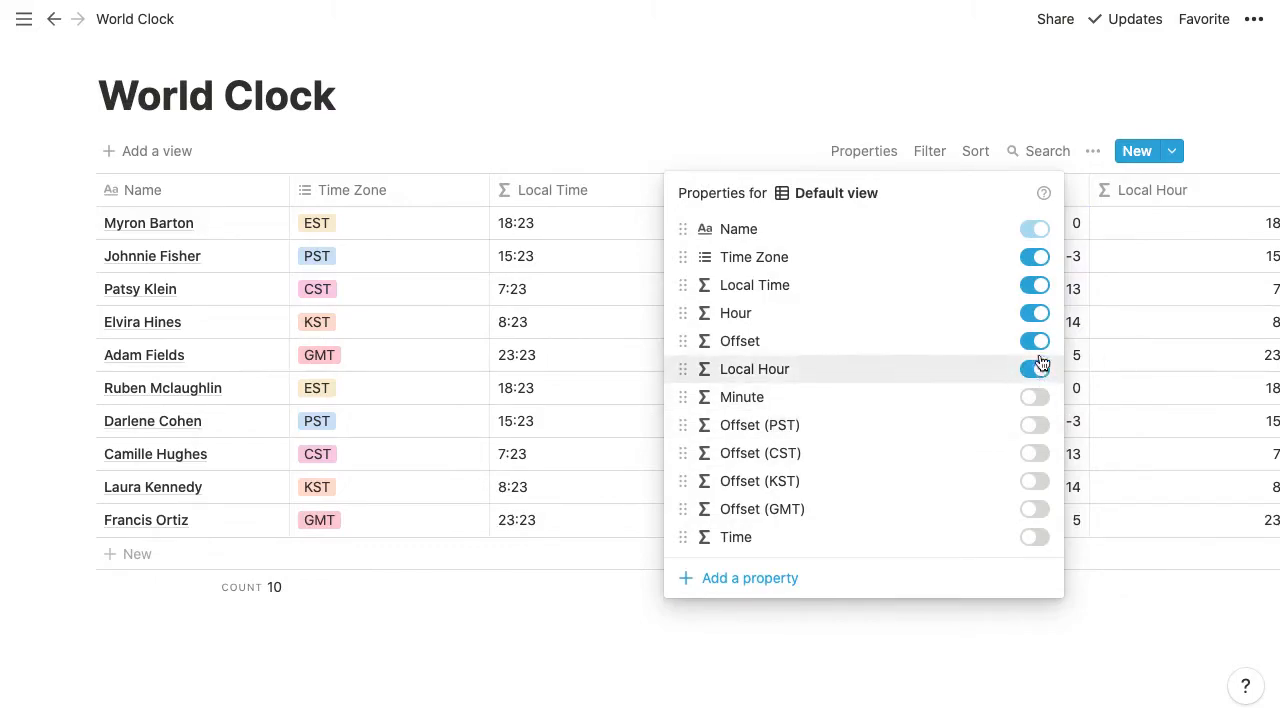
left_click(1038, 369)
left_click(1038, 341)
left_click(1038, 313)
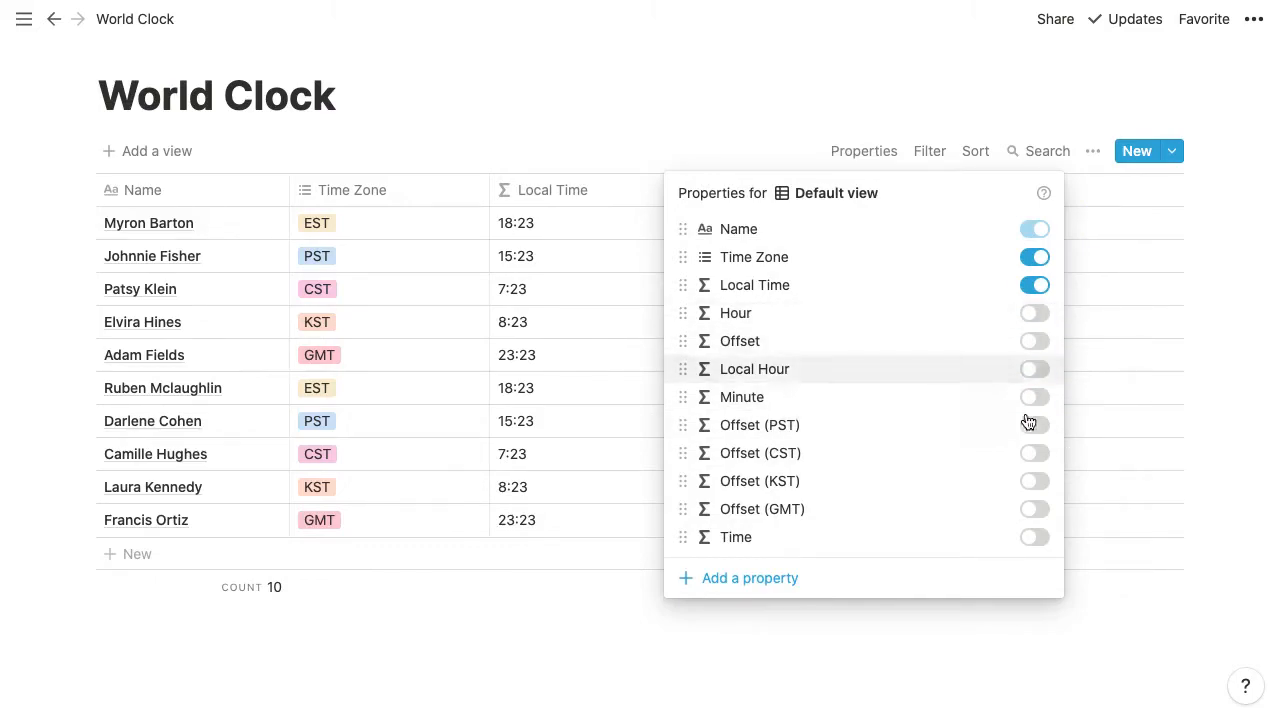
Show the Offset (PST), Offset (CST), Offset (KST), Offset (GMT) and Offset properties in the table
left_click(1035, 425)
left_click(1035, 453)
left_click(1035, 481)
left_click(1035, 509)
left_click(1035, 341)
left_click(585, 202)
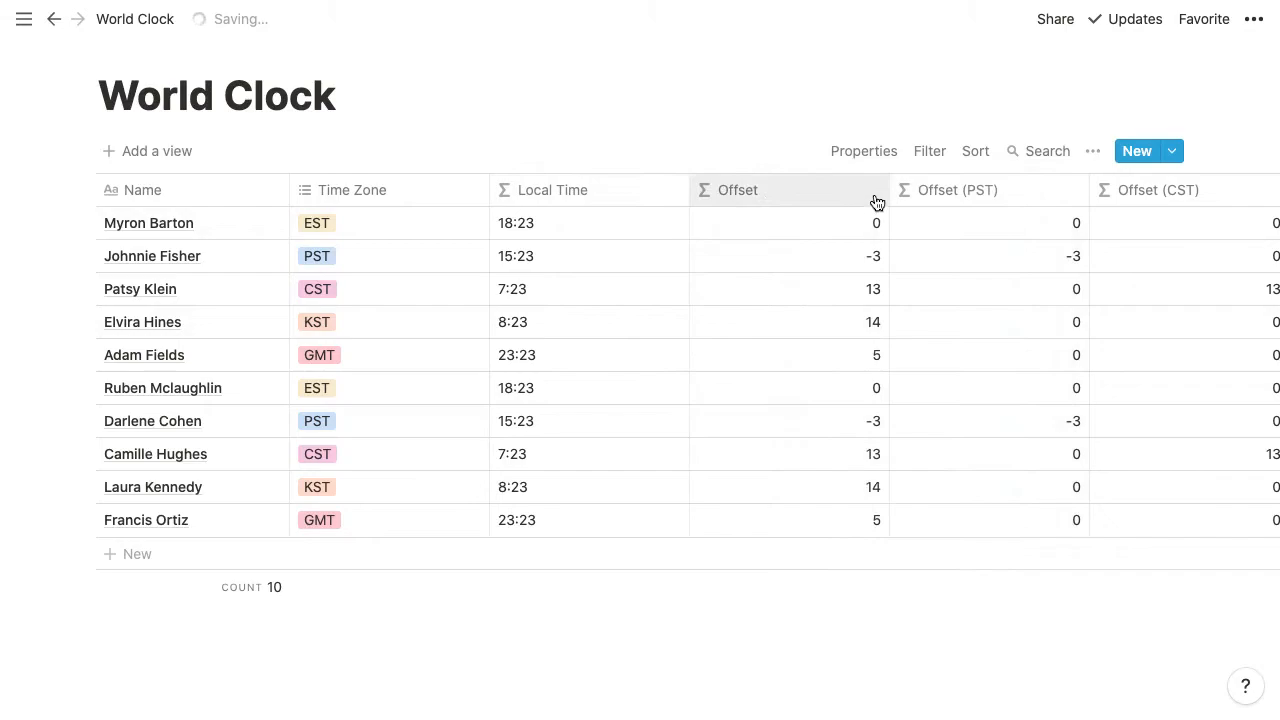
Copy the whole formula of the Offset (PST) column, leaving the formula itself as it is
scroll(923, 200, "right", 5)
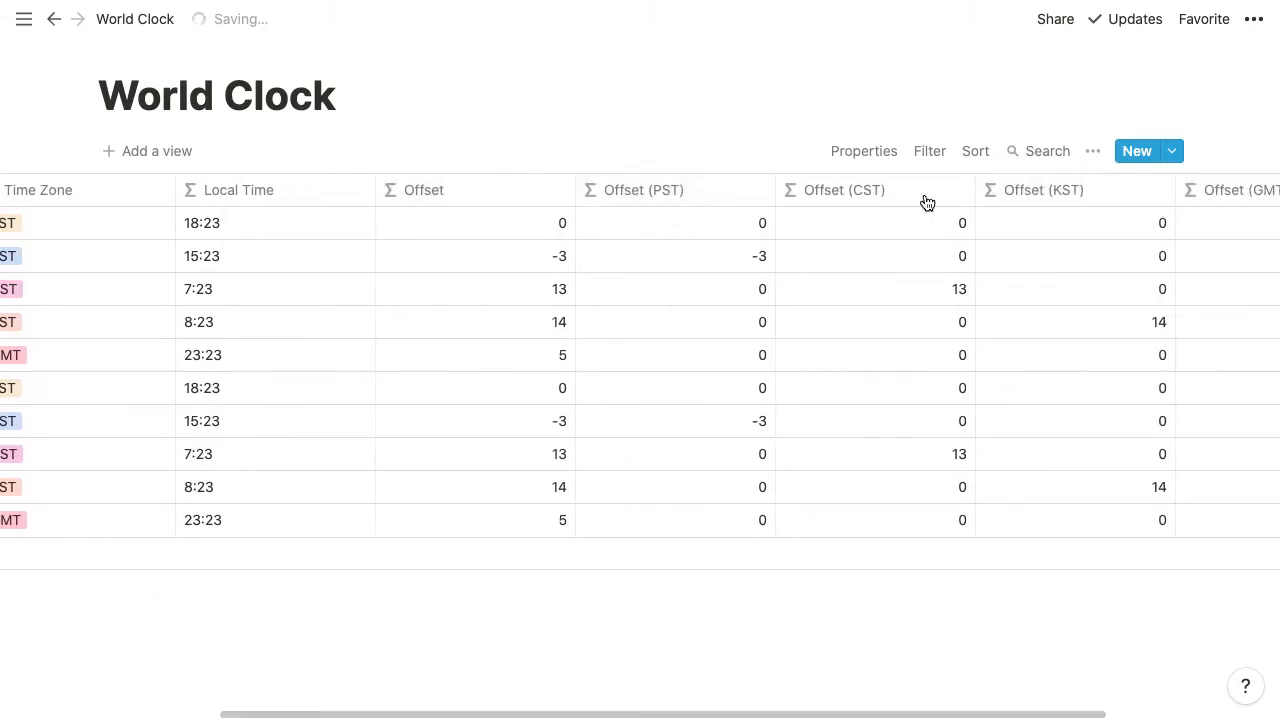
left_click(486, 221)
left_click_drag(388, 257, 734, 274)
left_click(697, 228)
left_click(748, 223)
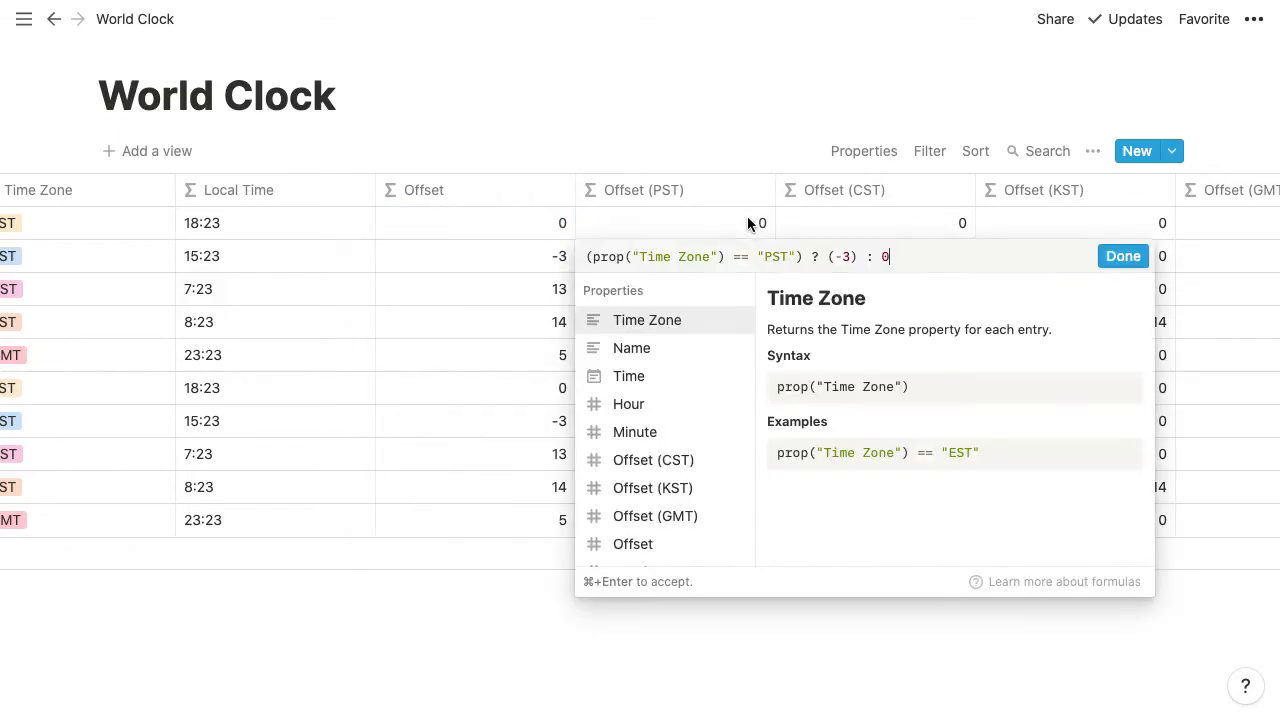
key("super+a")
key("super+c")
key("Escape")
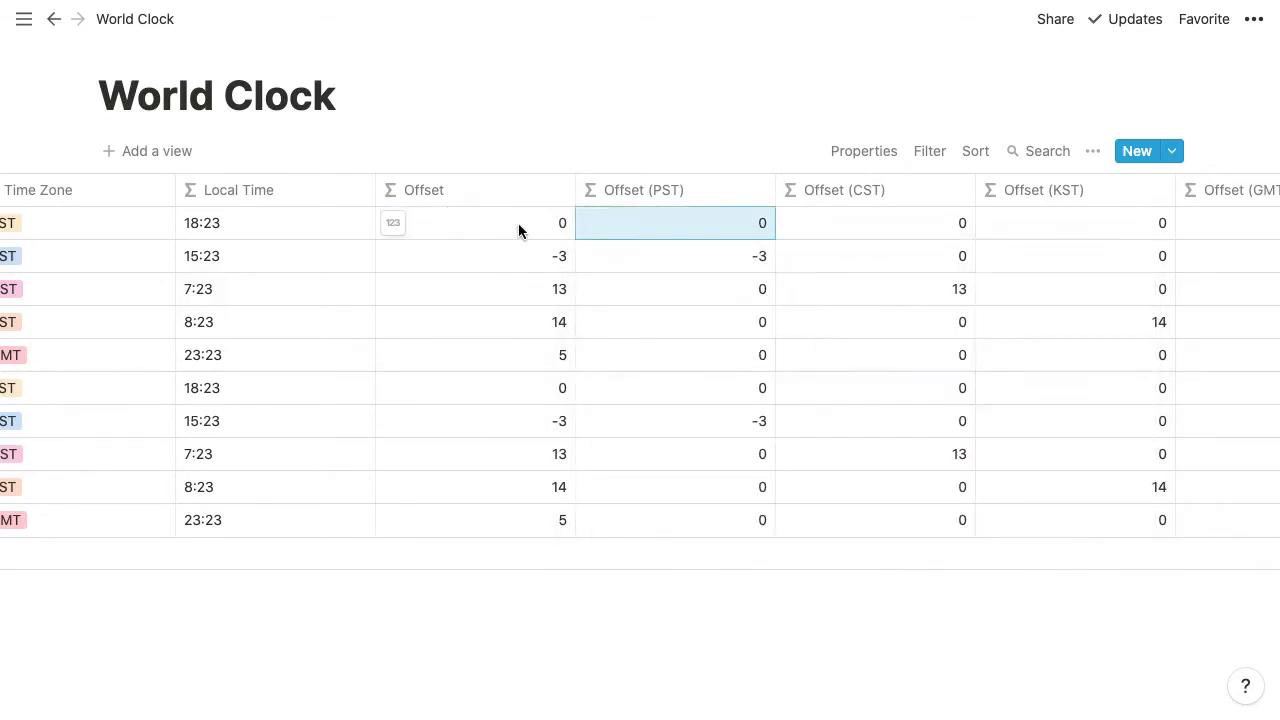
In the Offset formula, replace prop("Offset (PST)") with ((prop("Time Zone") == "PST") ? (-3) : 0) and apply it
left_click(517, 226)
left_click(531, 256)
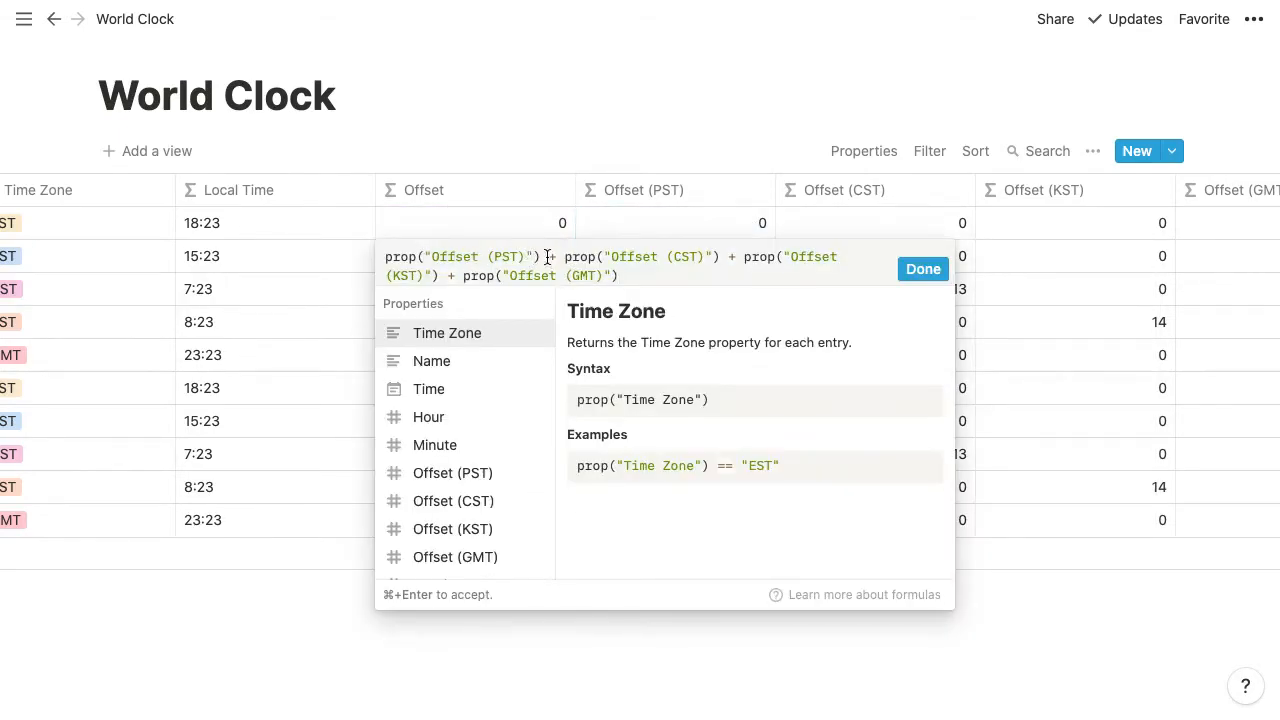
left_click_drag(540, 257, 386, 257)
key("BackSpace")
key("Delete")
type("(")
key("super+v")
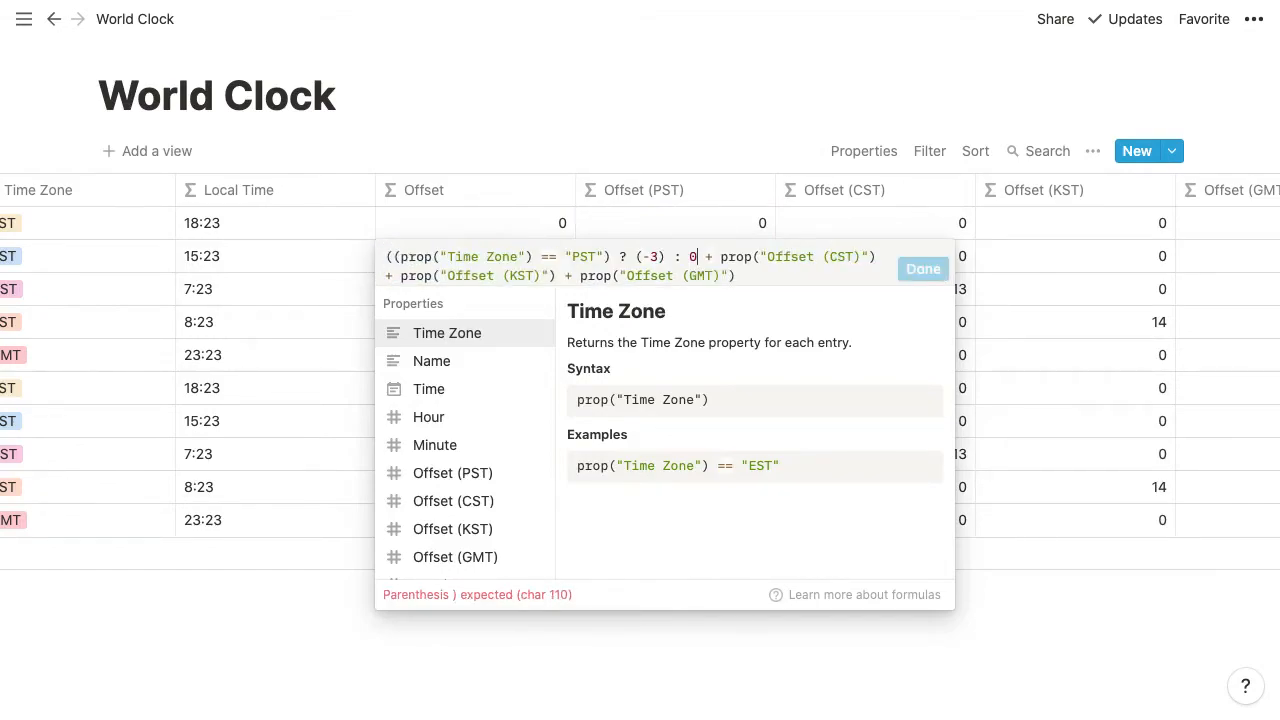
type(")")
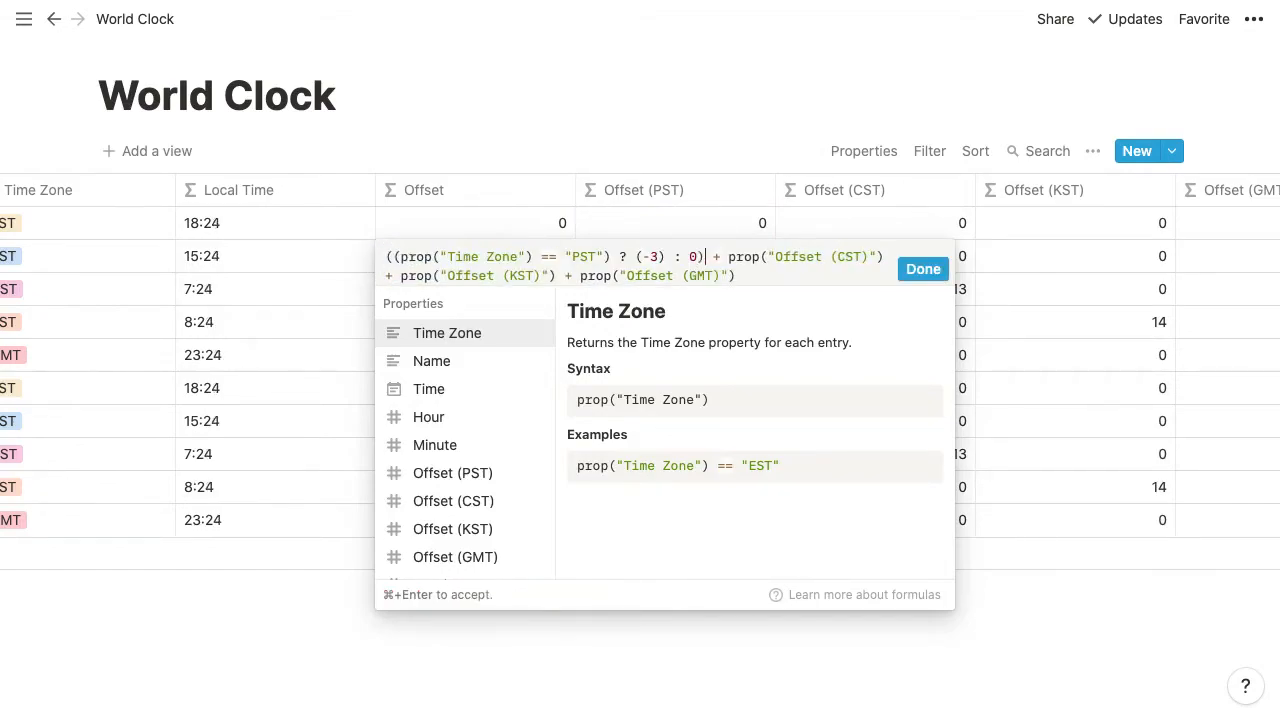
left_click(920, 268)
Delete the Offset (PST) property and check the values in the Offset column
left_click(720, 196)
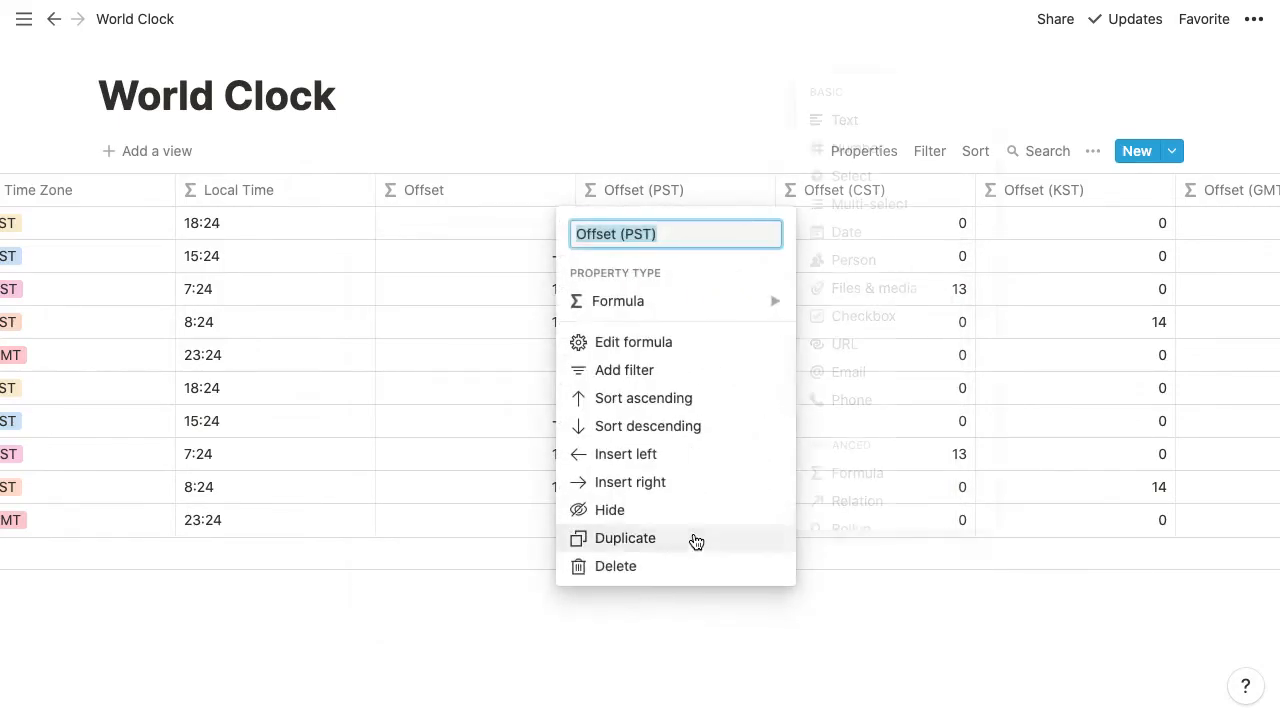
left_click(689, 578)
left_click(681, 378)
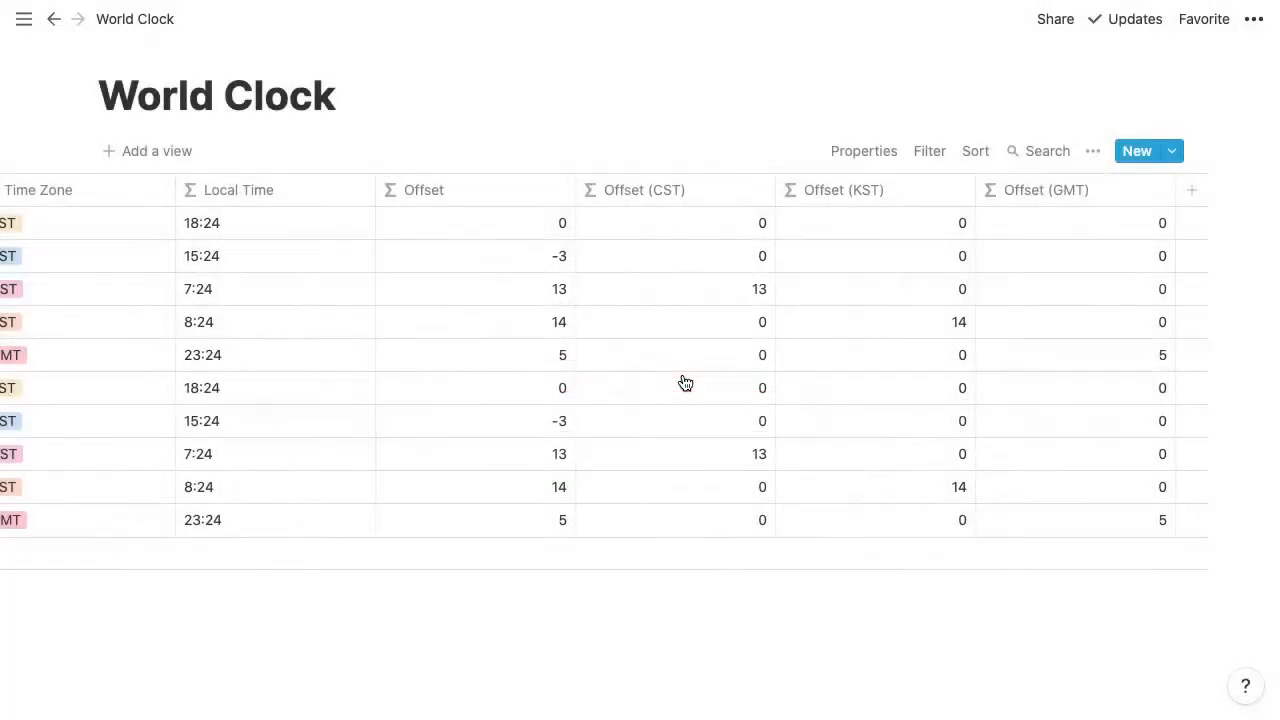
left_click_drag(470, 223, 503, 511)
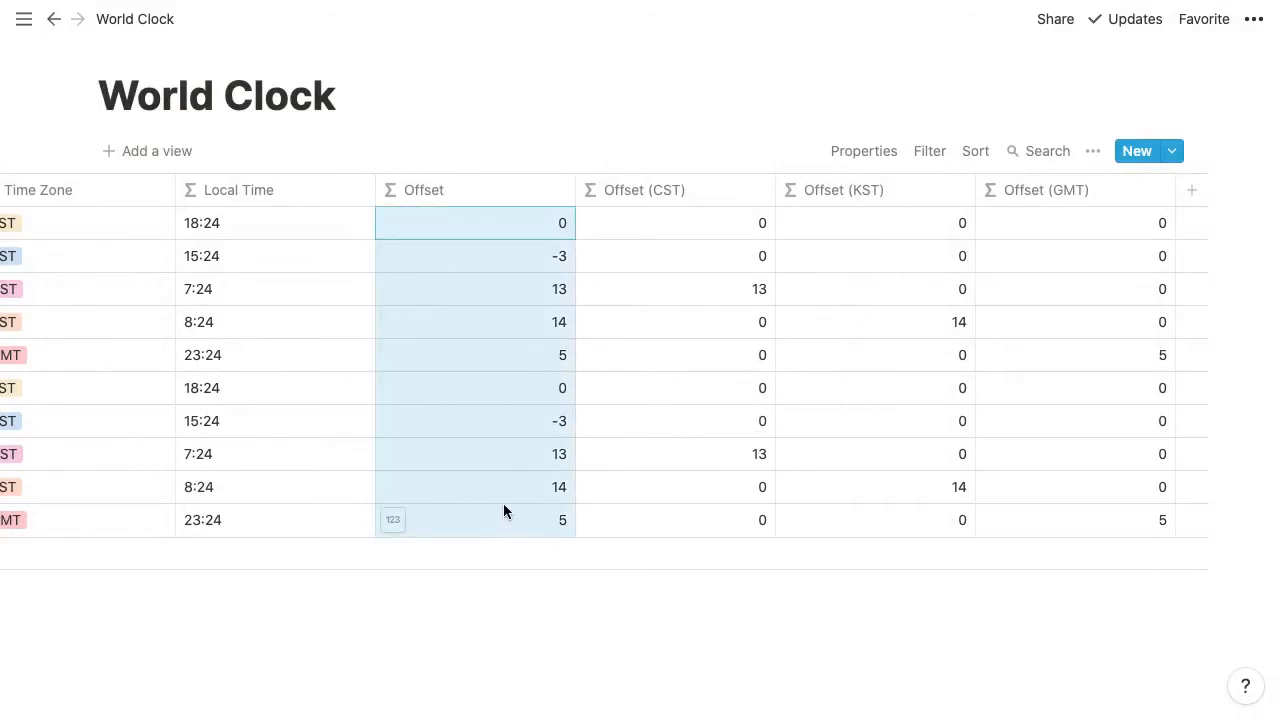
Copy the Offset (CST) formula and put ((prop("Time Zone") == "CST") ? 13 : 0) in place of prop("Offset (CST)") in the Offset formula
left_click(705, 196)
key("Escape")
left_click(697, 226)
key("super+c")
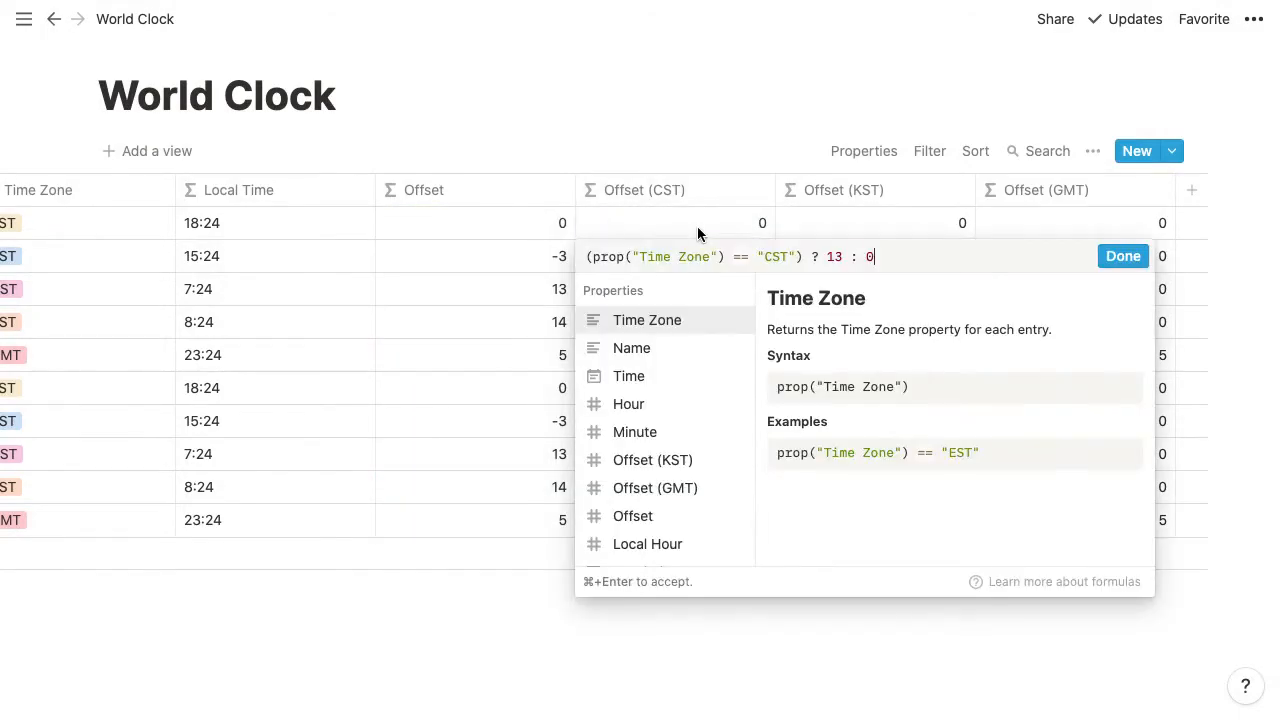
left_click(525, 225)
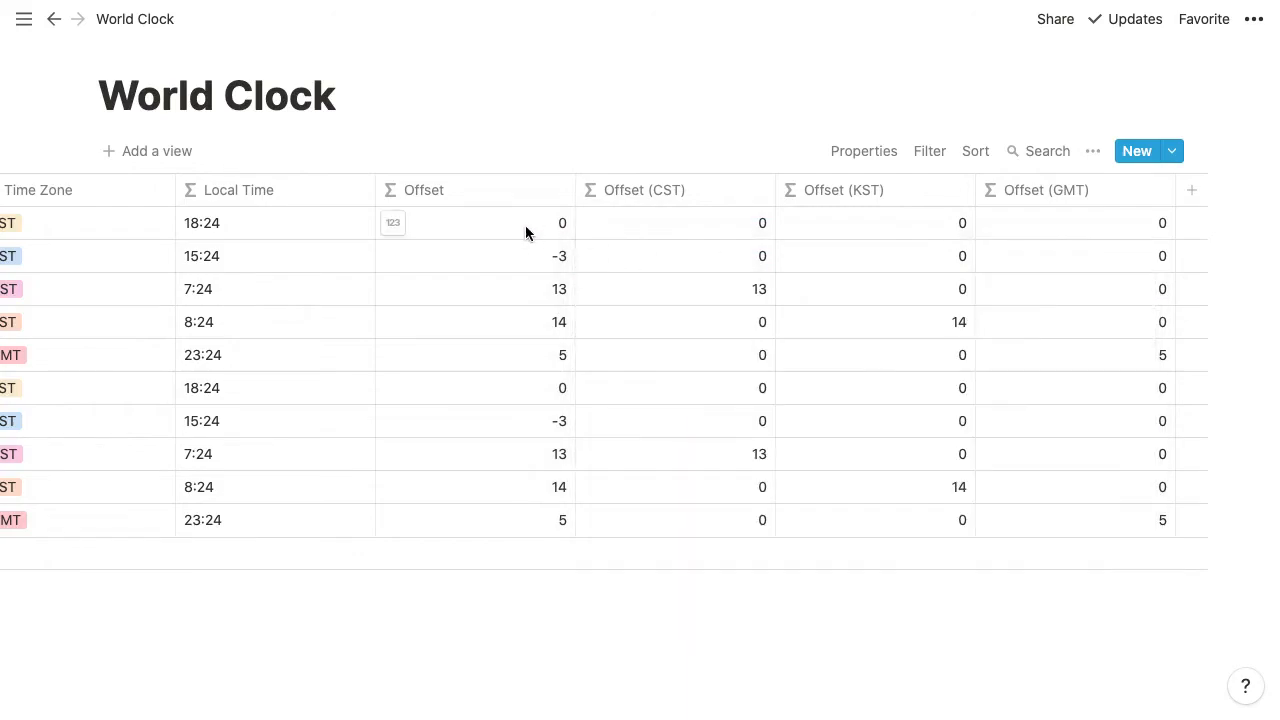
left_click(525, 228)
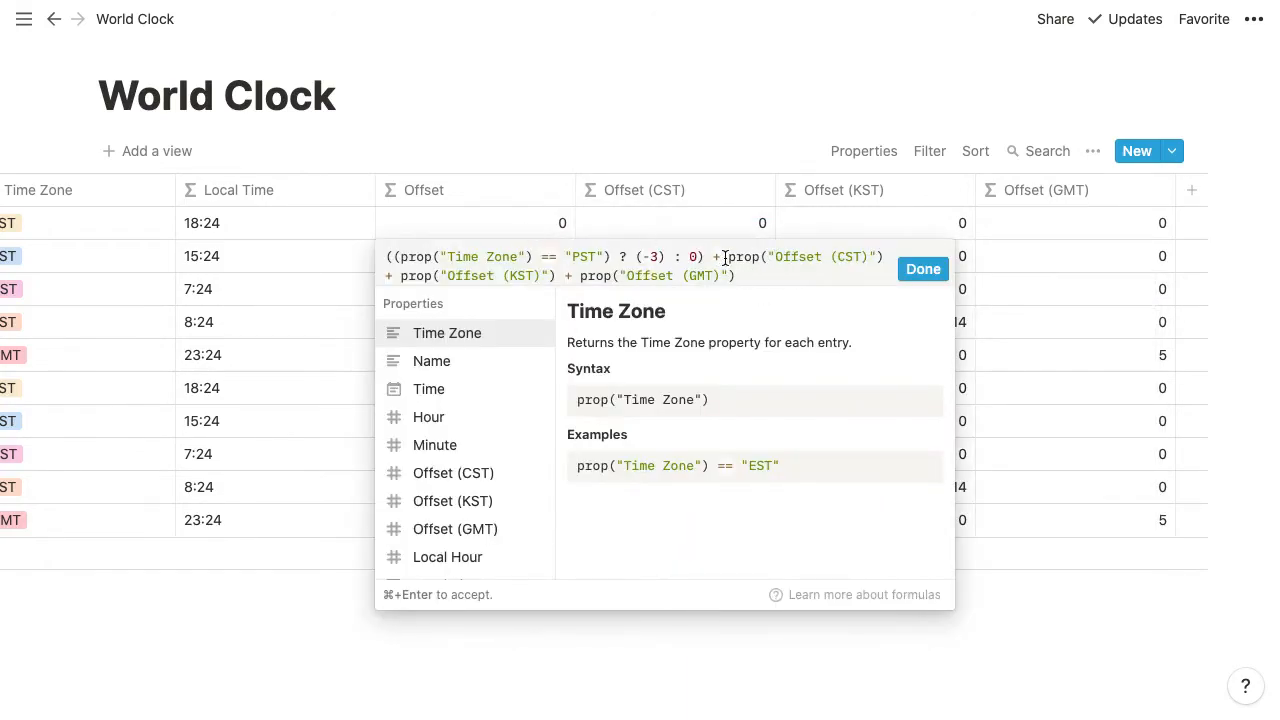
left_click(883, 262, "shift")
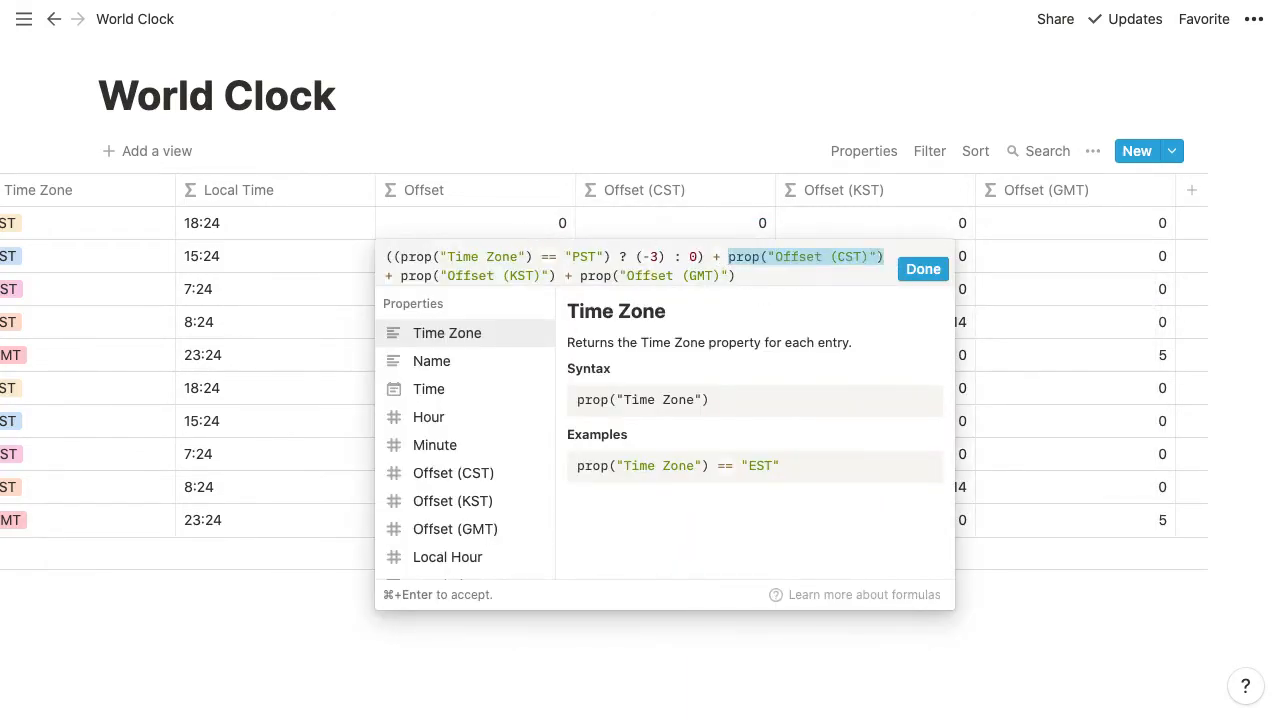
key("BackSpace")
type("()")
key("super+v")
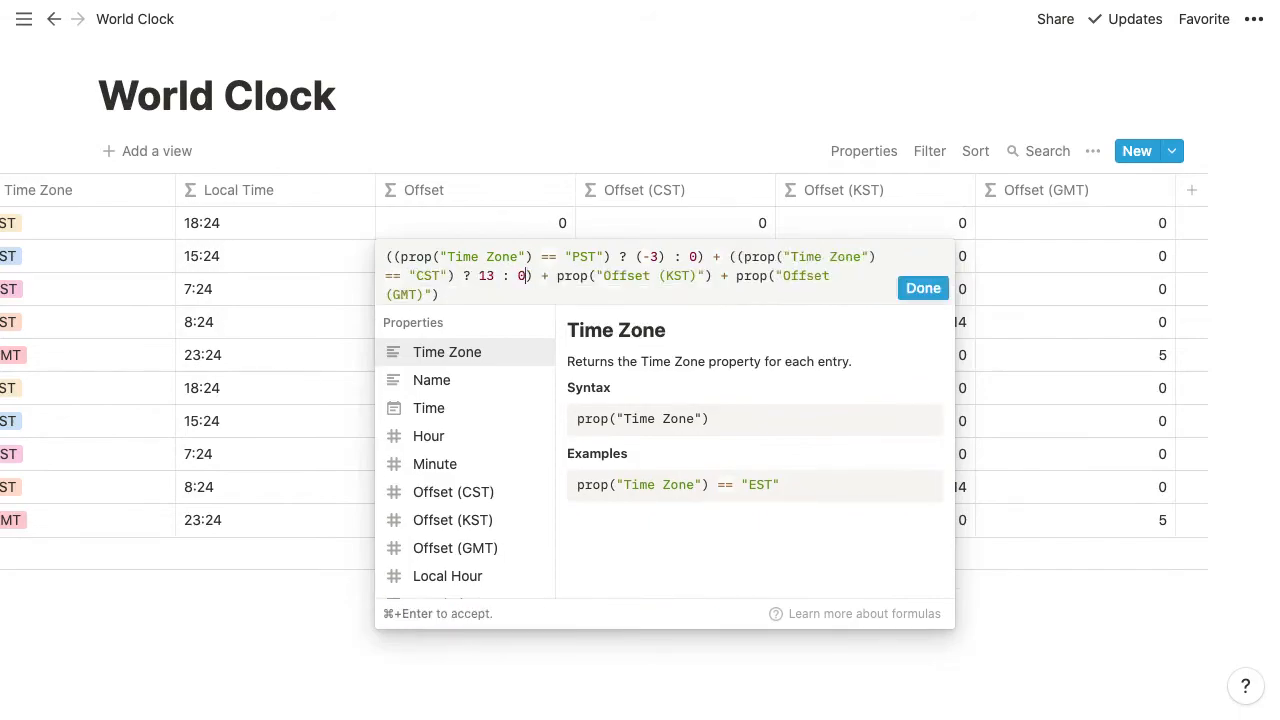
left_click(925, 289)
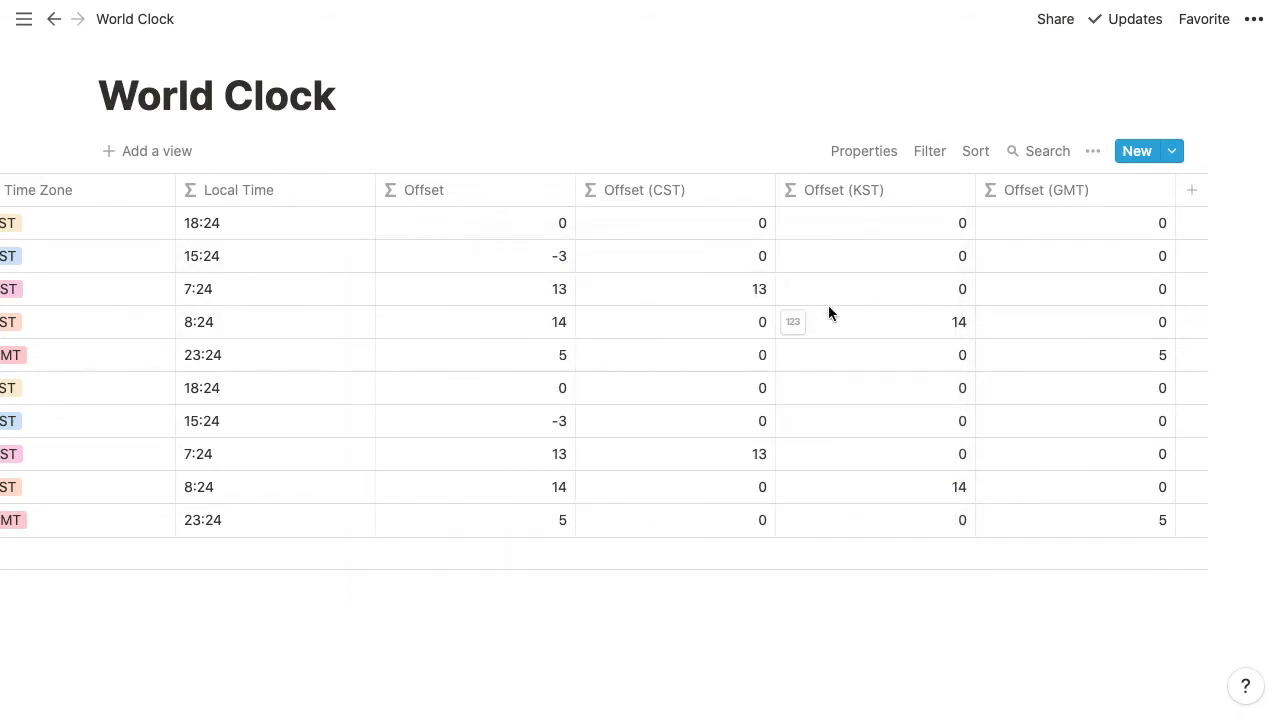
Delete the Offset (CST) property from the table
left_click(724, 190)
left_click(740, 568)
left_click(717, 373)
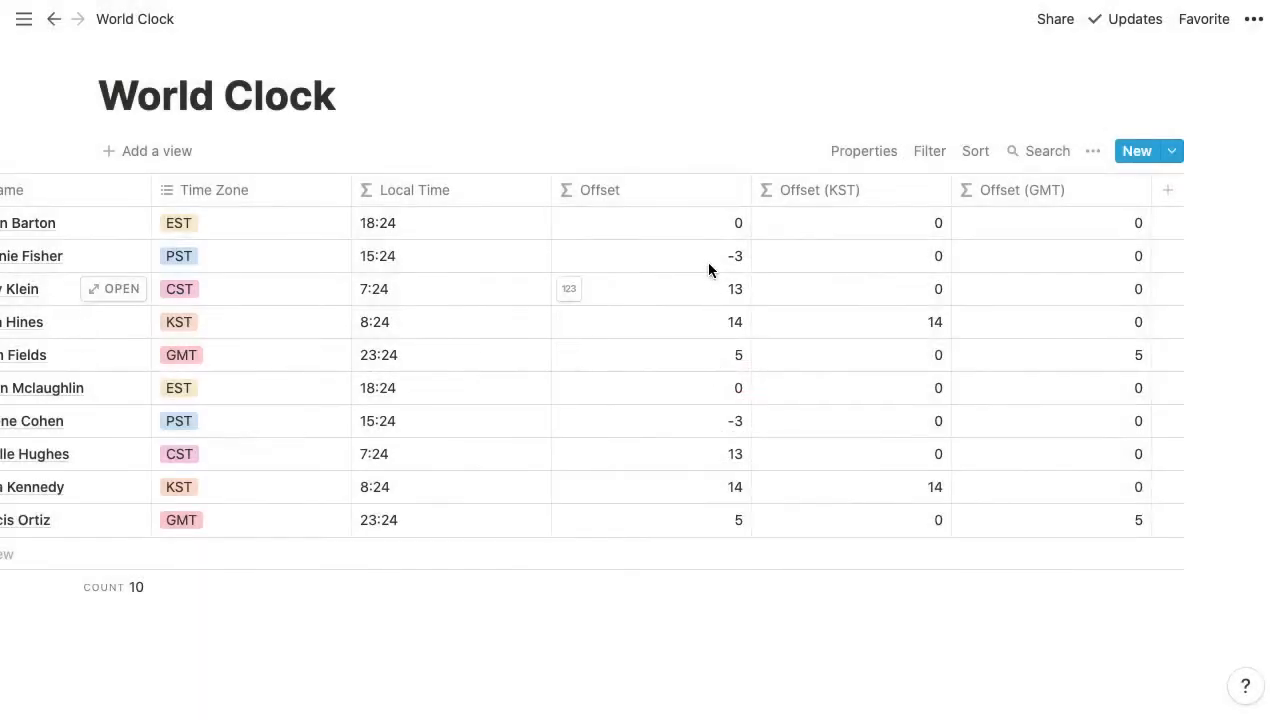
Copy the Offset (KST) formula and put ((prop("Time Zone") == "KST") ? 14 : 0) in place of prop("Offset (KST)") in the Offset formula
left_click(845, 222)
key("super+a")
key("super+c")
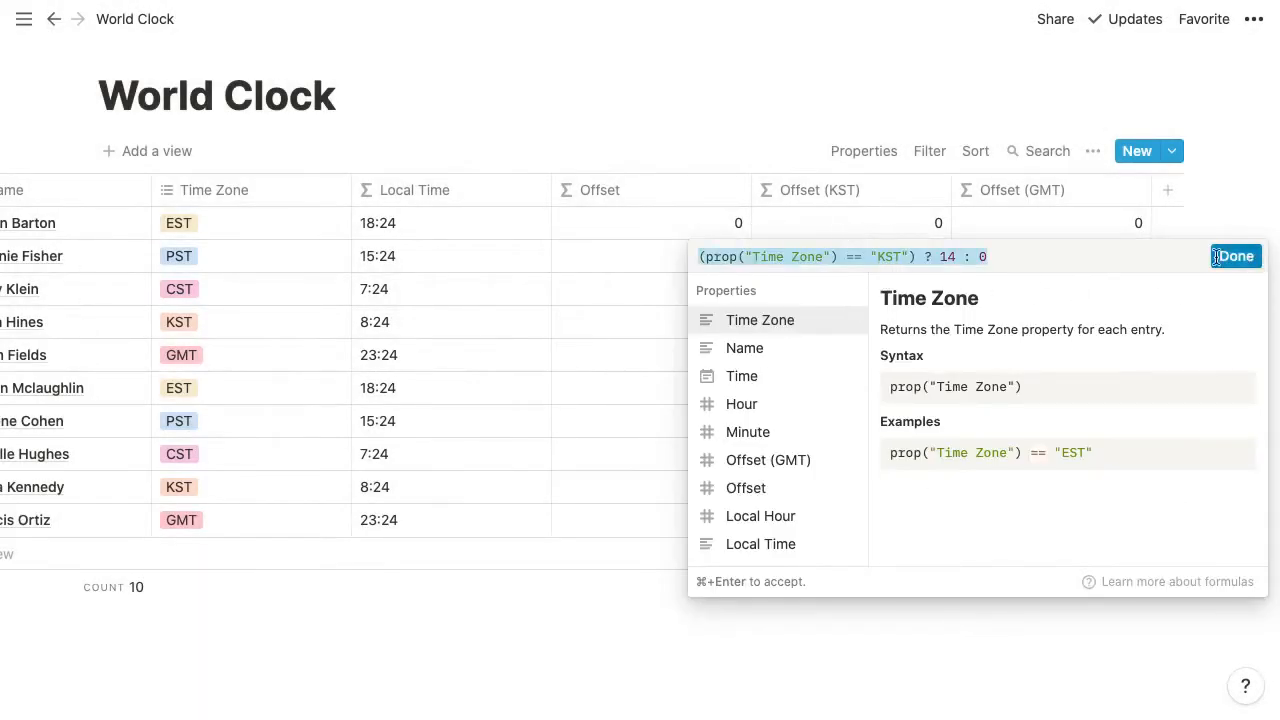
left_click(1245, 258)
left_click(648, 222)
left_click(732, 278)
left_click(891, 279, "shift")
key("BackSpace")
type("(")
key("super+v")
type(")")
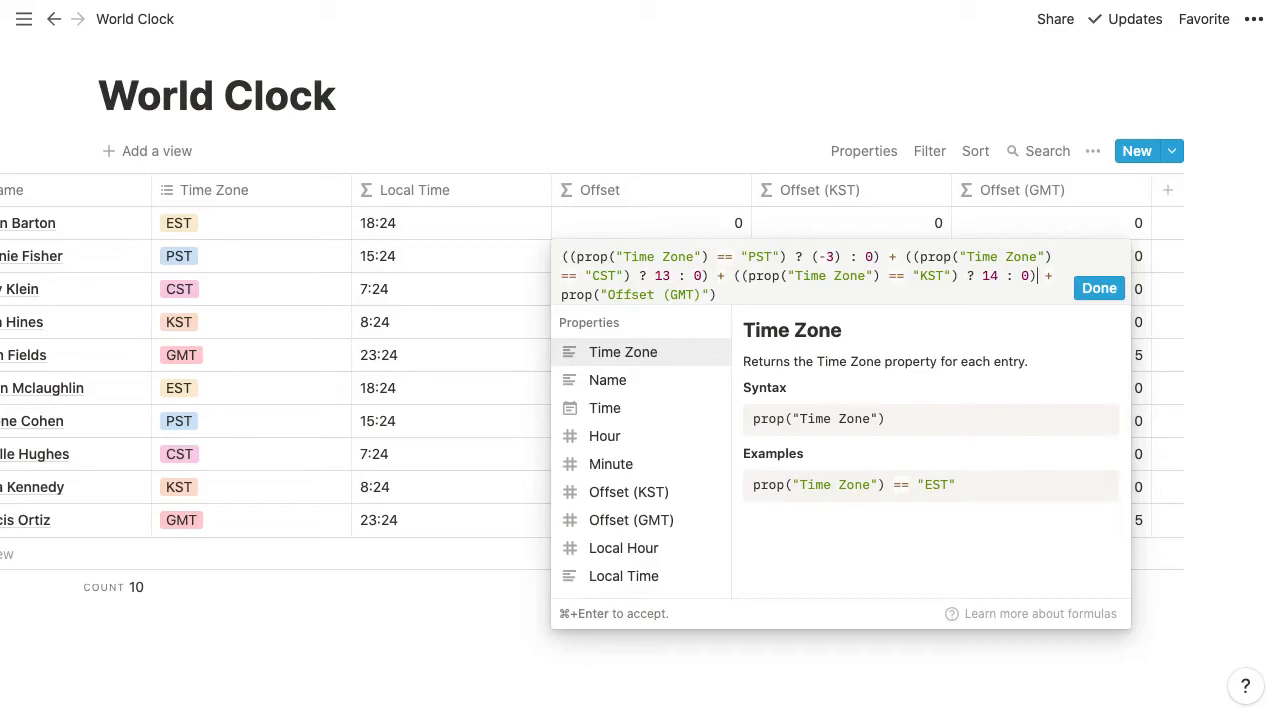
left_click(1080, 288)
Delete the Offset (KST) property from the table
left_click(886, 194)
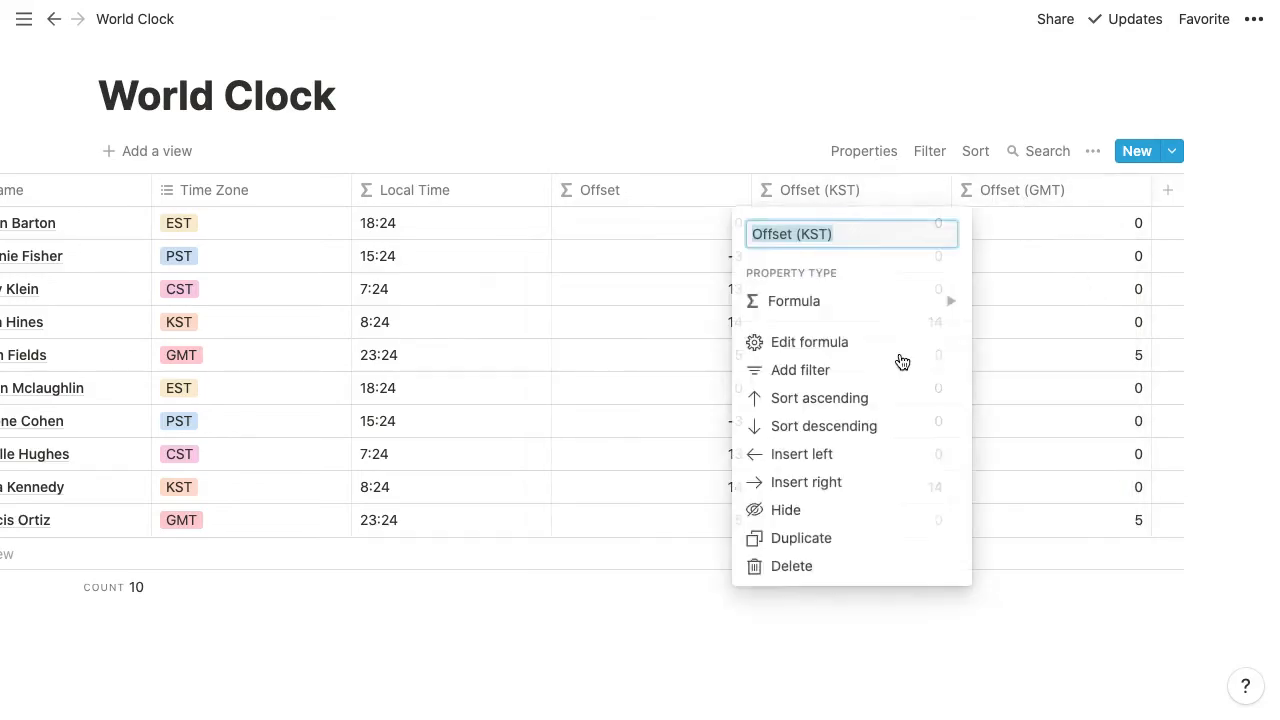
left_click(862, 576)
left_click(706, 362)
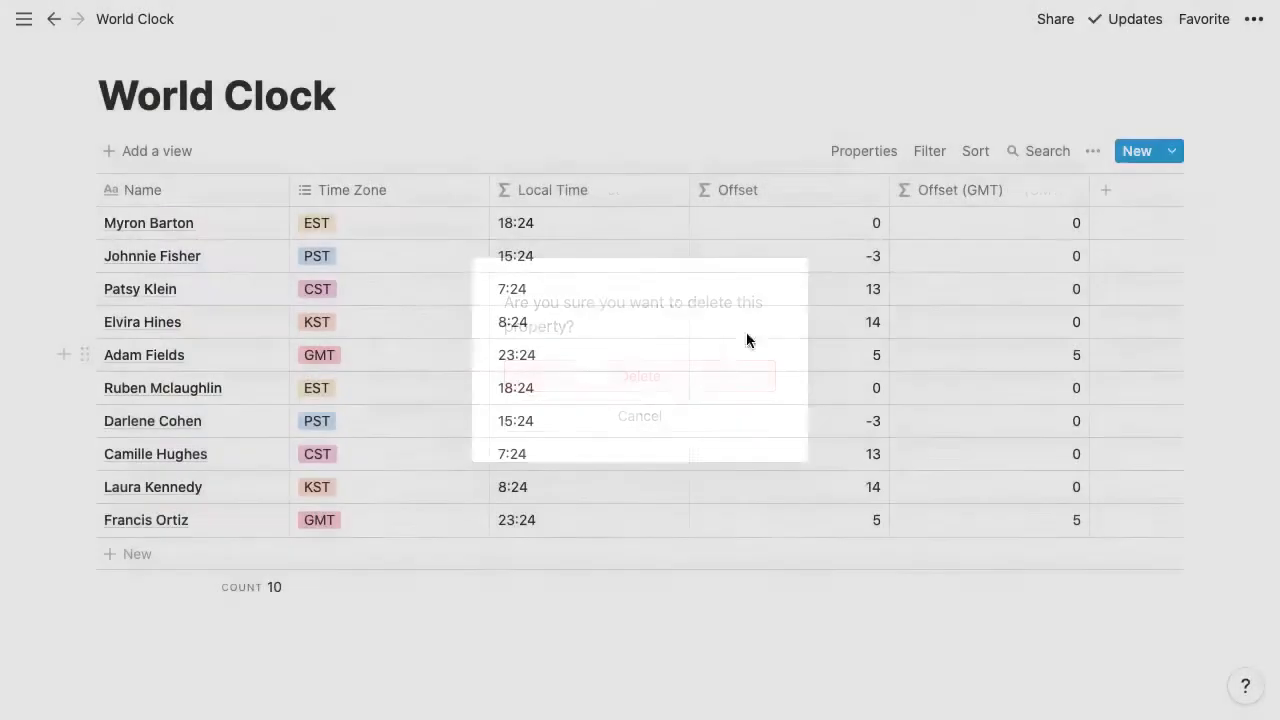
Copy the Offset (GMT) formula and put ((prop("Time Zone") == "GMT") ? 5 : 0) in place of prop("Offset (GMT)") in the Offset formula
left_click(956, 216)
triple_click(956, 260)
left_click(1236, 256)
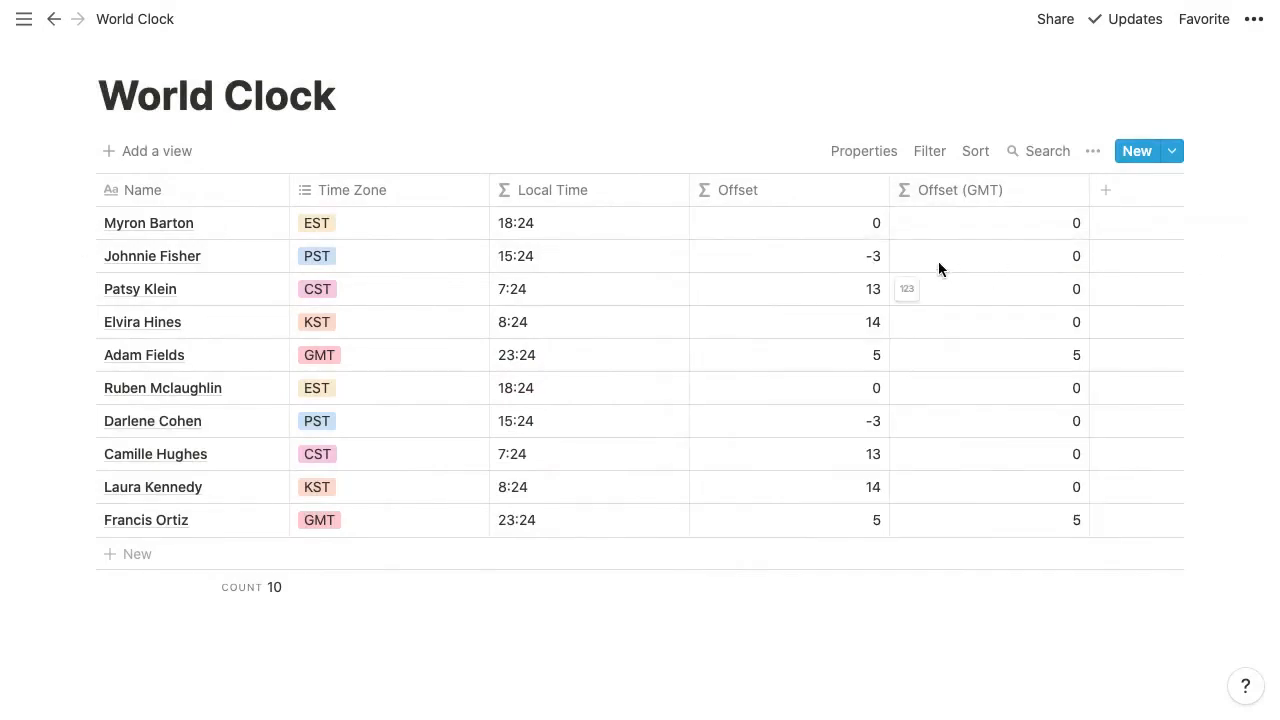
left_click(826, 222)
left_click_drag(906, 294, 698, 295)
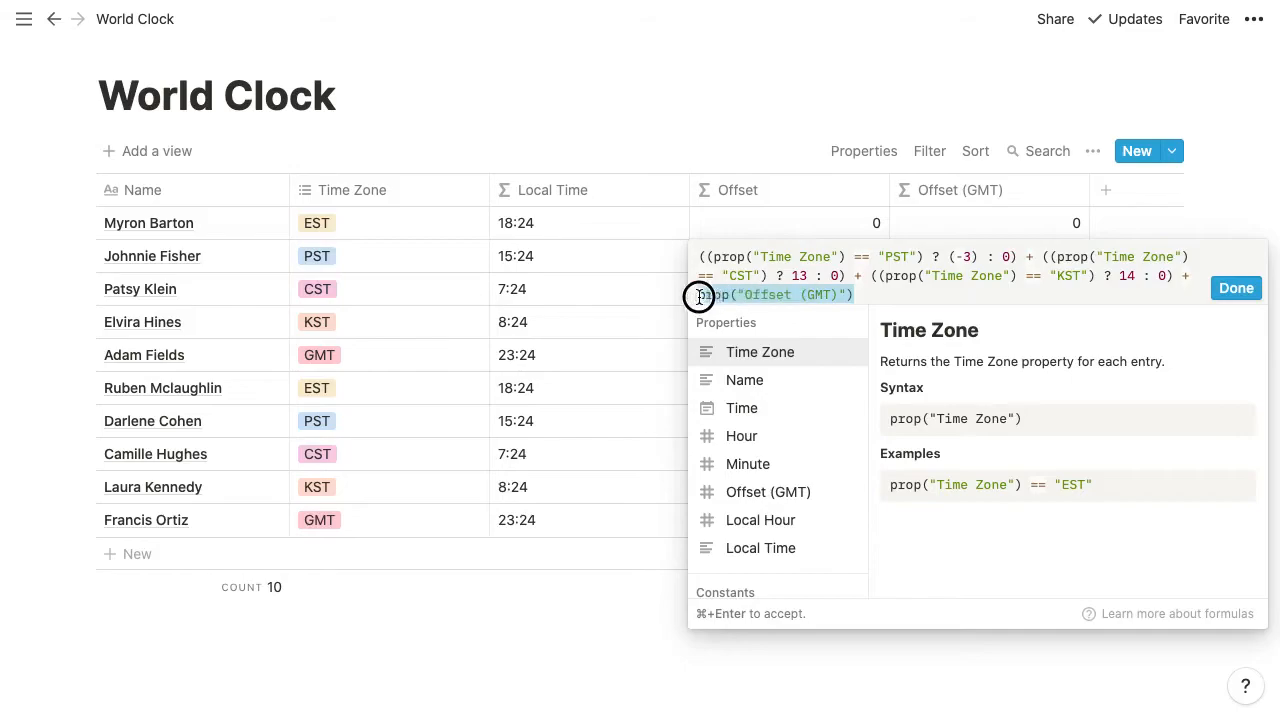
key("BackSpace")
type("((prop(\"Time Zone\") == \"GMT\") ? 5 : 0")
type(")")
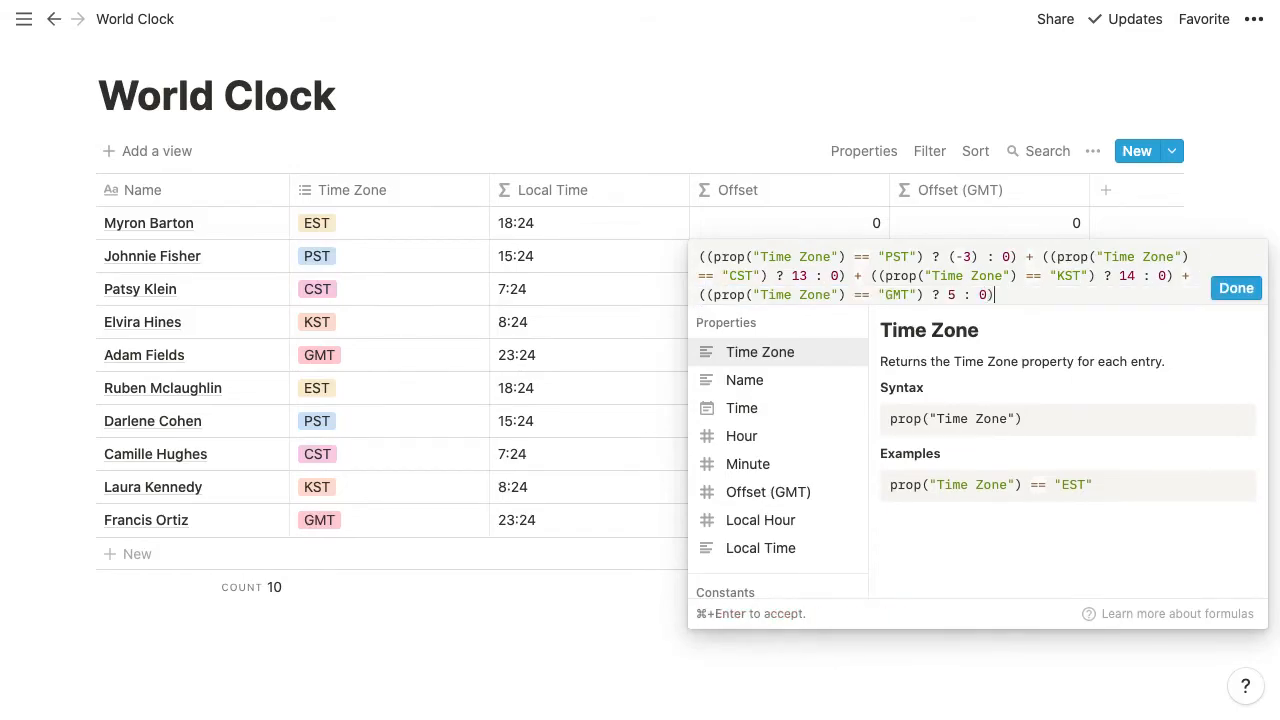
left_click(1234, 289)
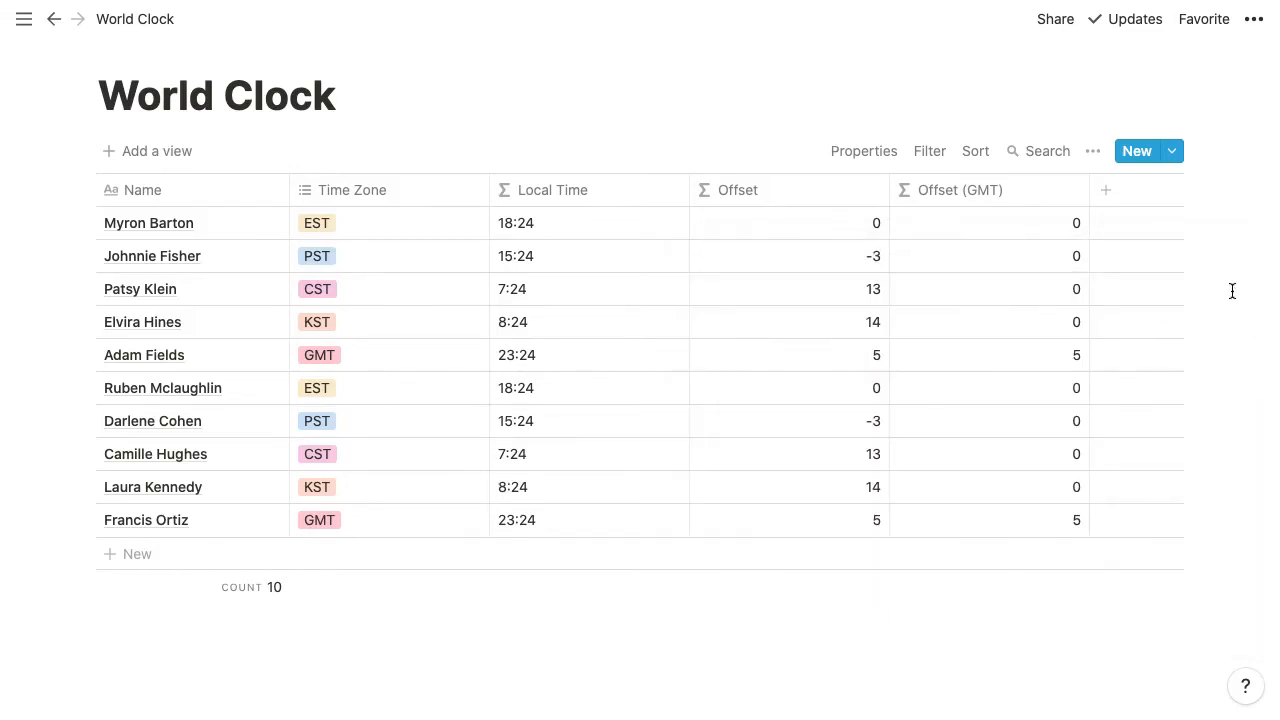
Delete the Offset (GMT) property from the table
left_click(960, 190)
left_click(969, 566)
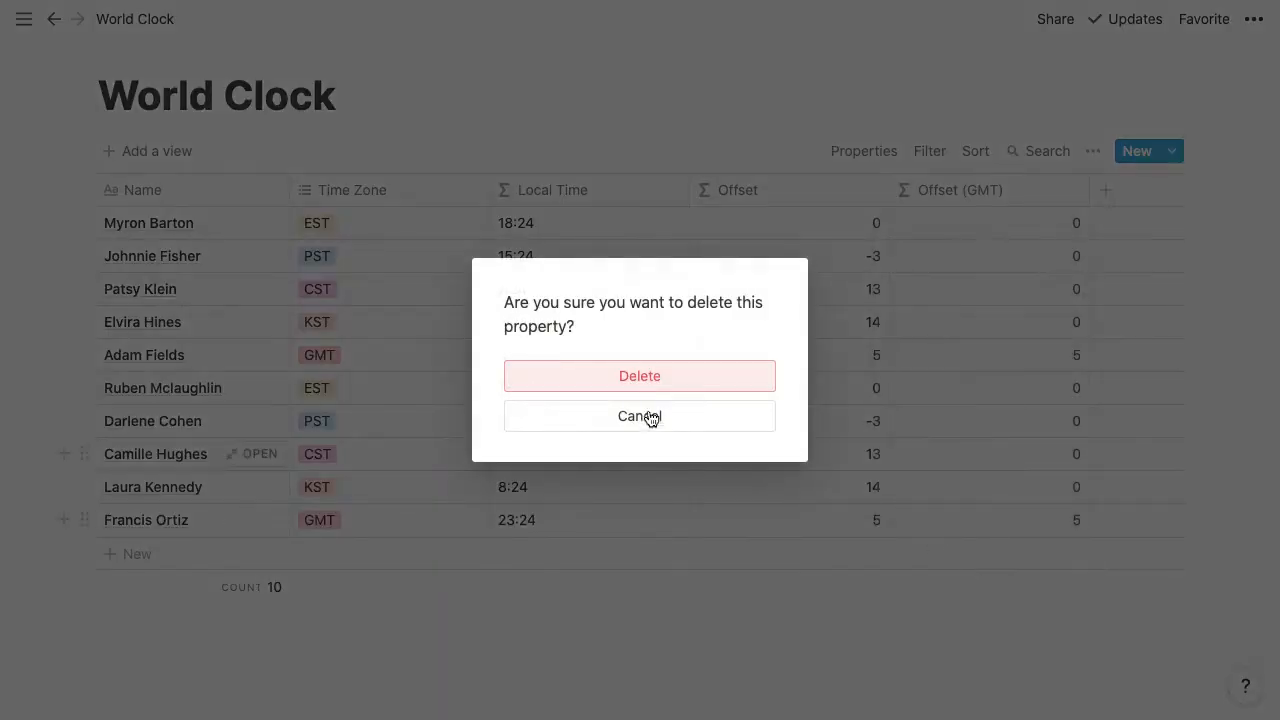
left_click(655, 370)
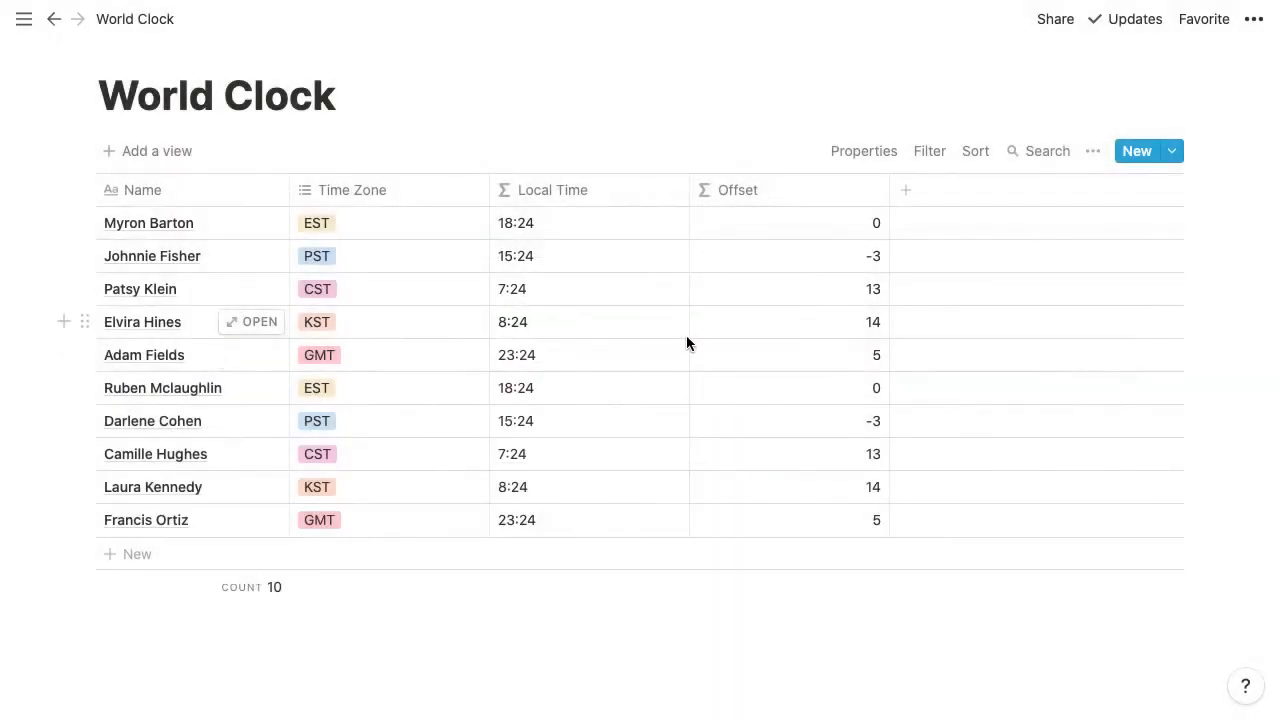
Show the Time, Minute, Local Hour and Hour properties, and move the Offset column directly after Local Time
left_click(878, 148)
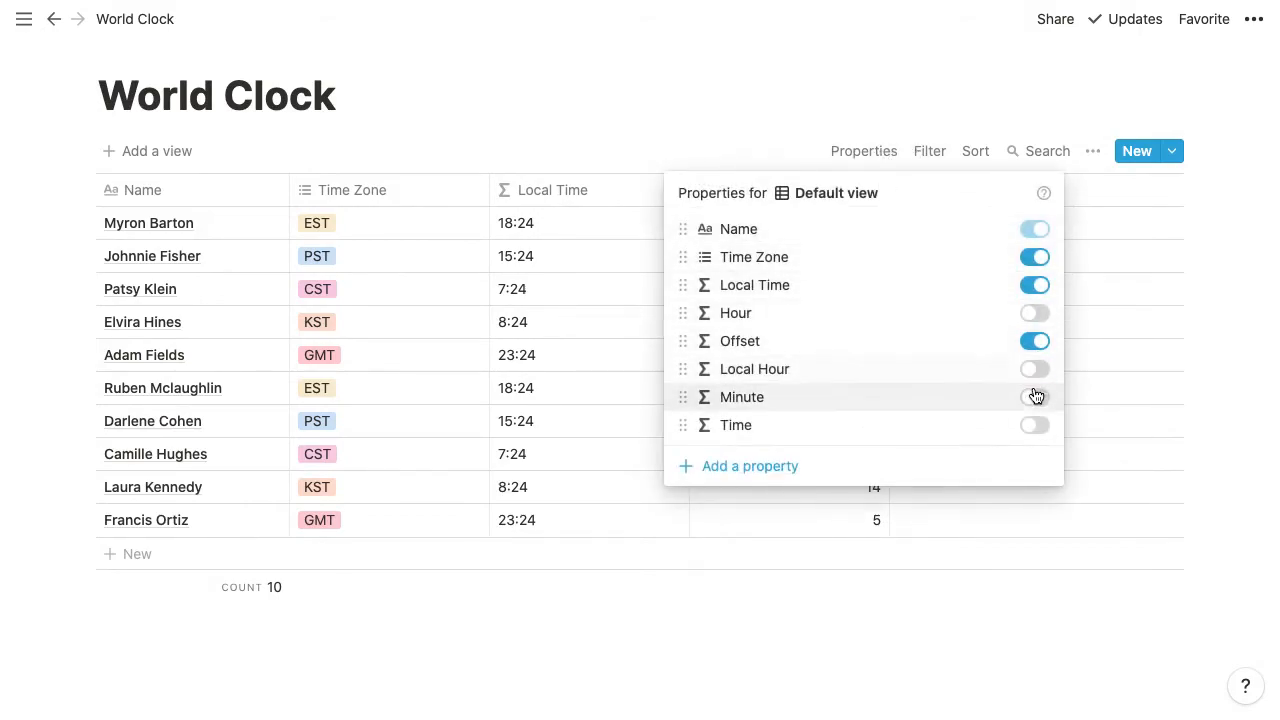
left_click(1040, 432)
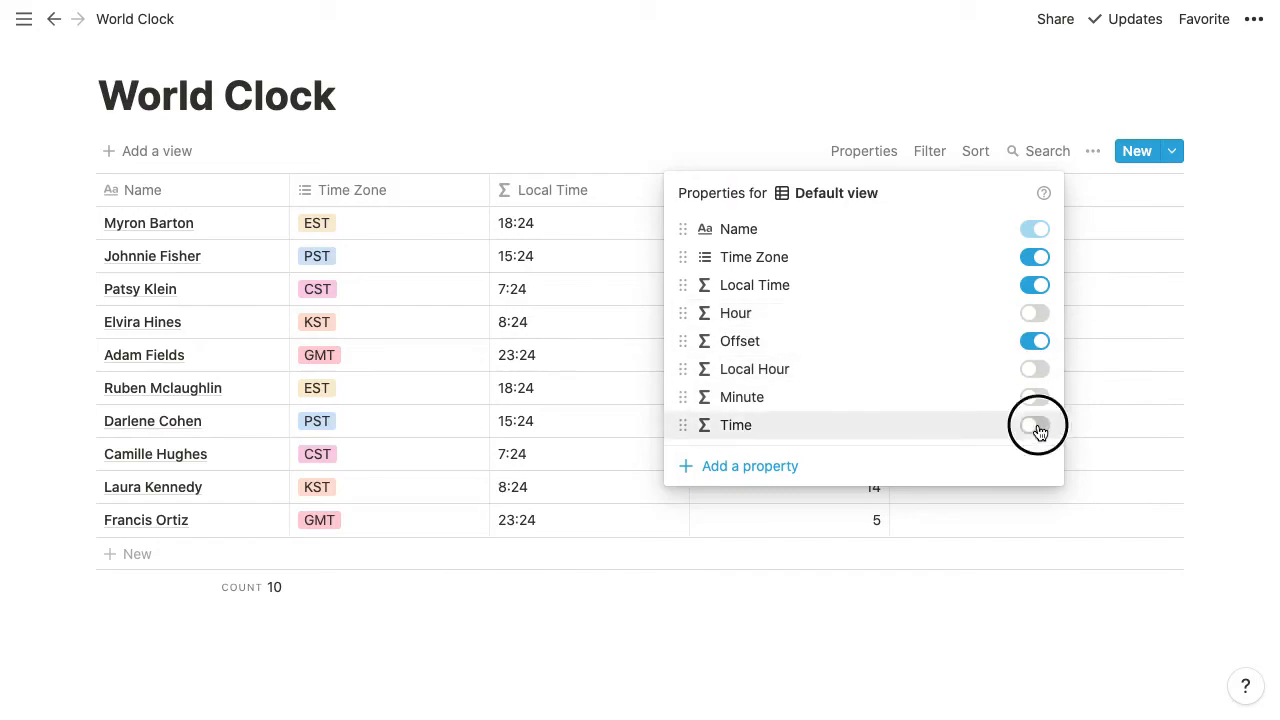
left_click(1037, 400)
left_click(1037, 370)
left_click(1036, 322)
left_click(623, 237)
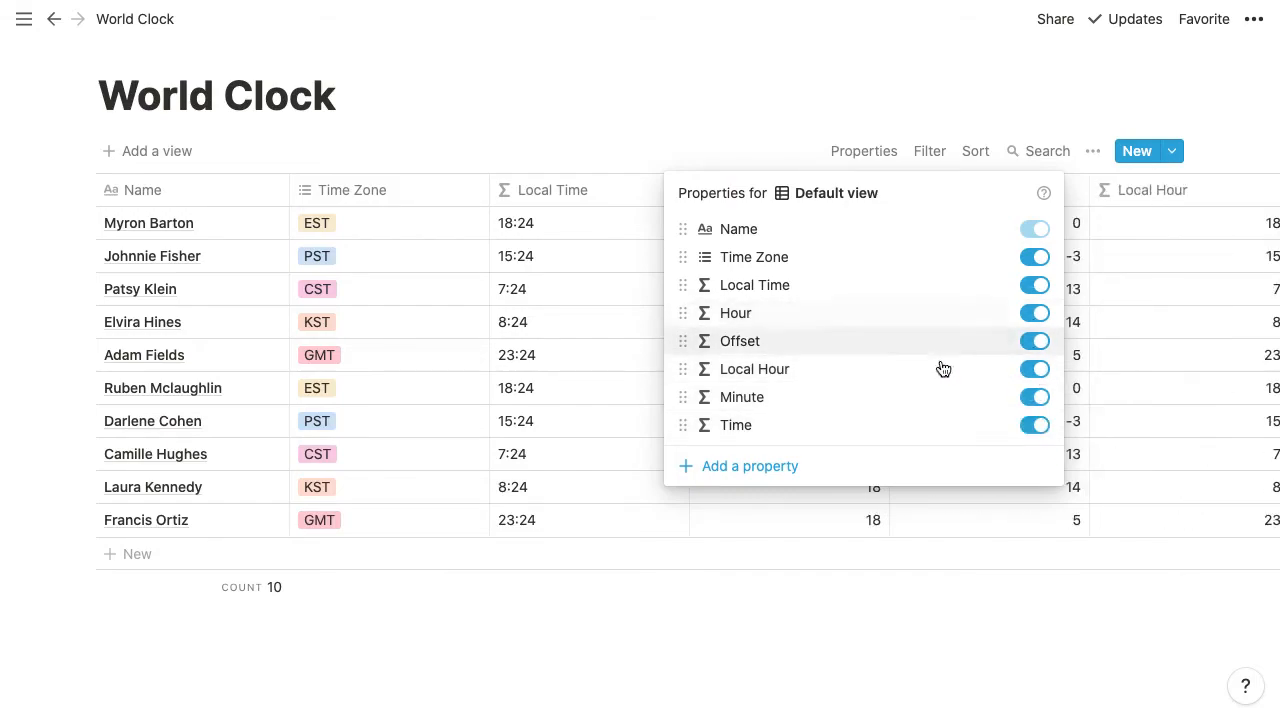
left_click_drag(973, 204, 765, 200)
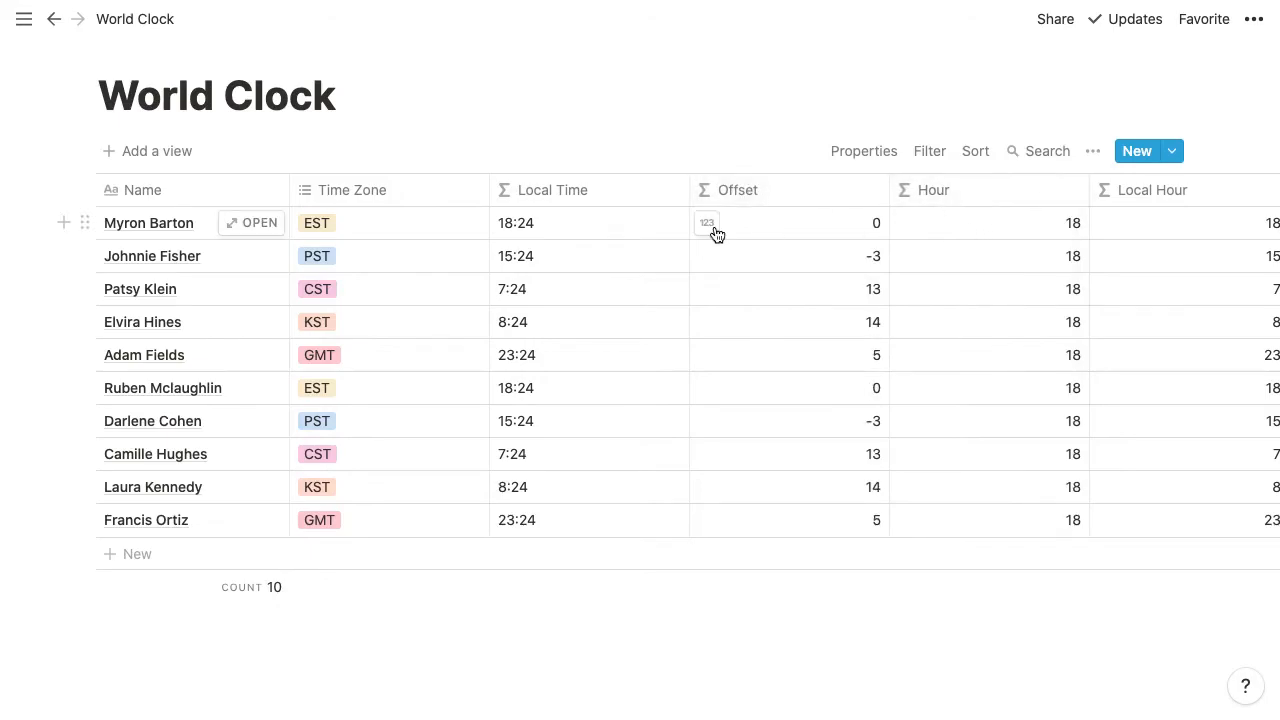
Check the Local Time and Local Hour formulas, and copy the entire Offset formula
left_click(560, 224)
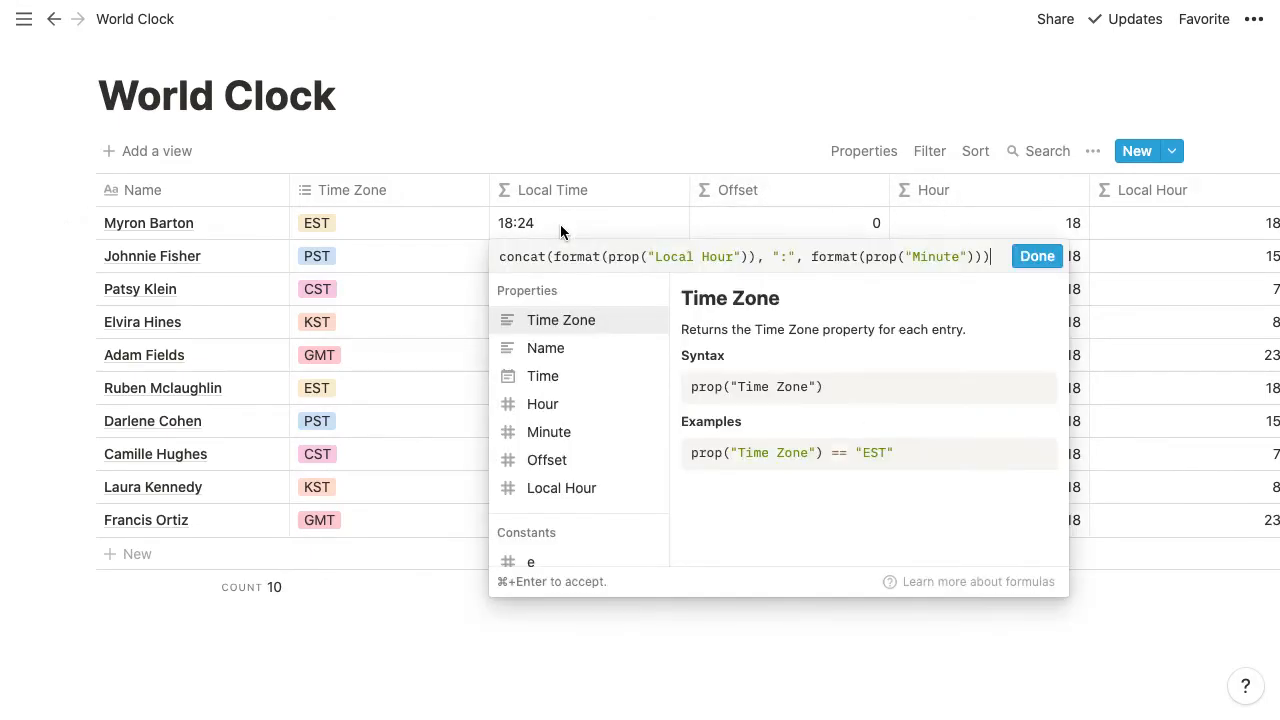
key("Escape")
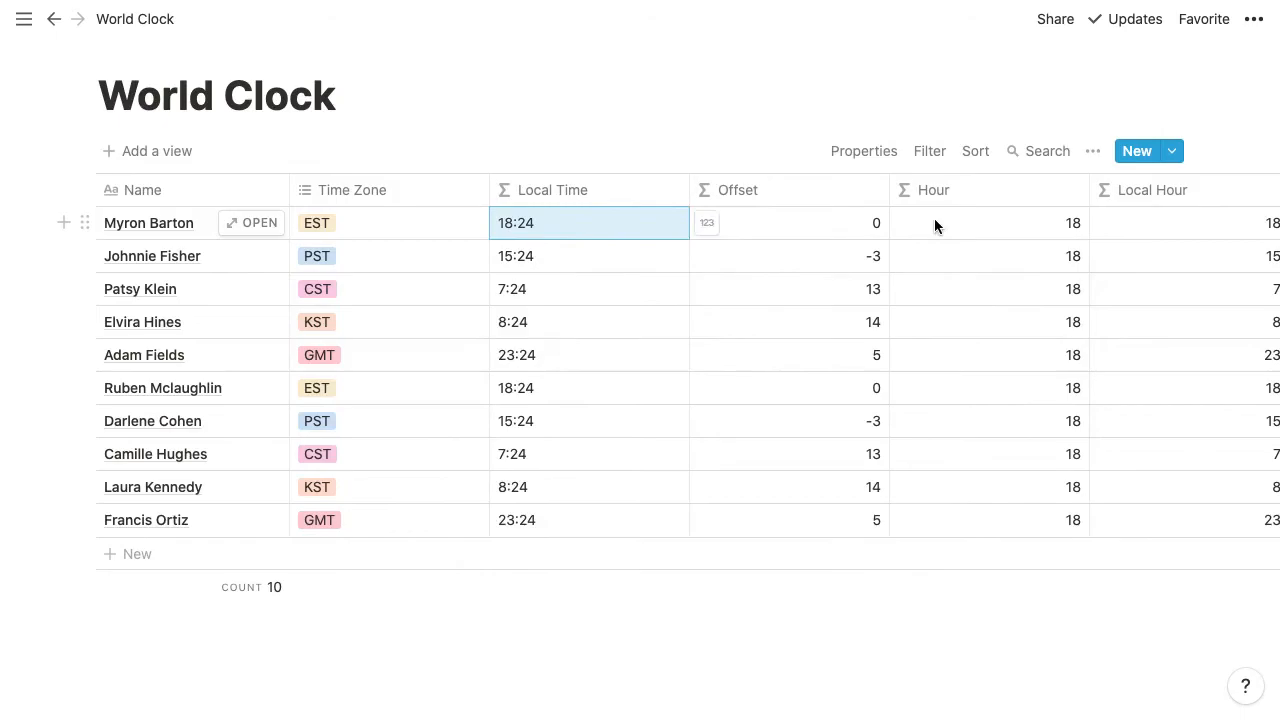
scroll(1006, 223, "right", 4)
left_click(1003, 225)
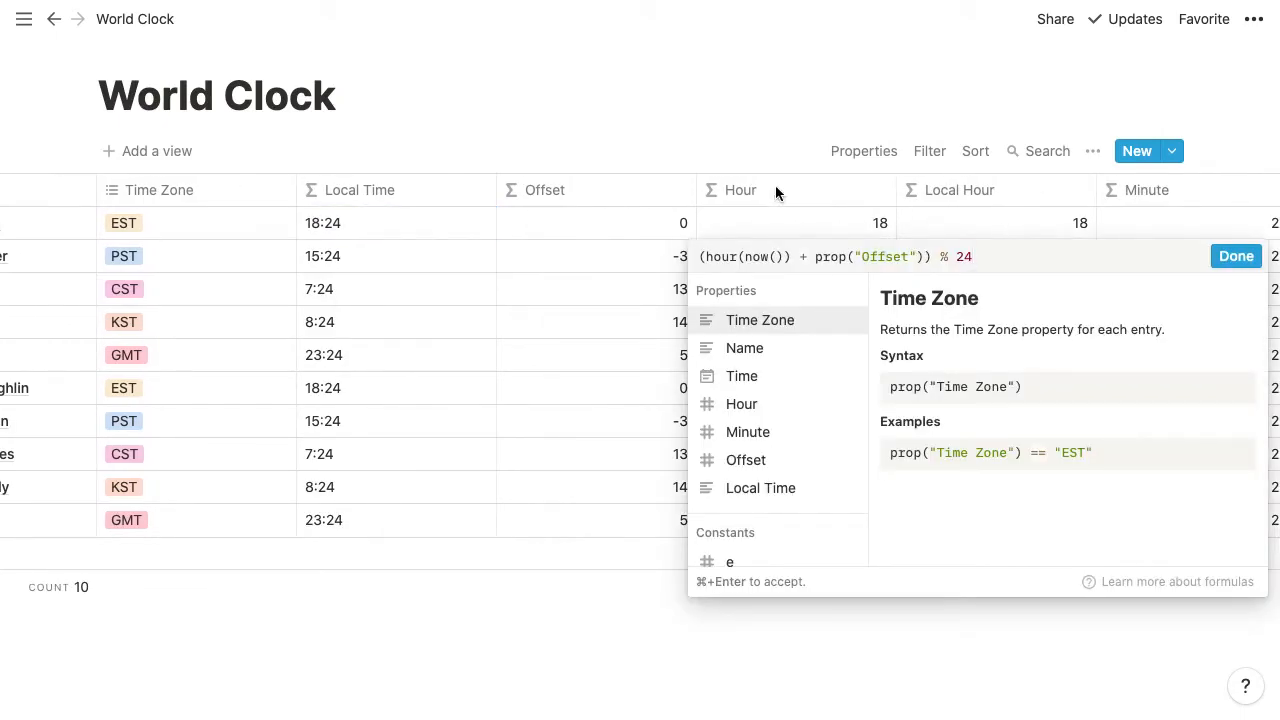
key("Escape")
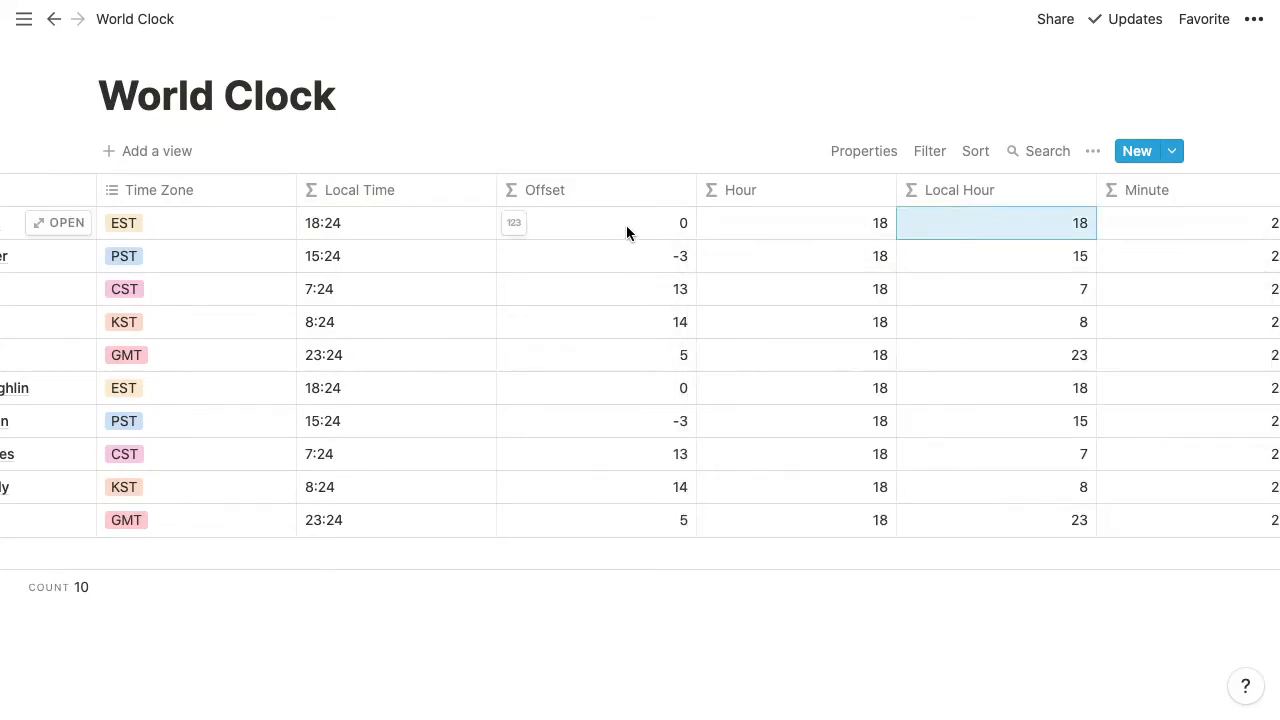
left_click(625, 228)
key("super+a")
key("super+c")
key("Escape")
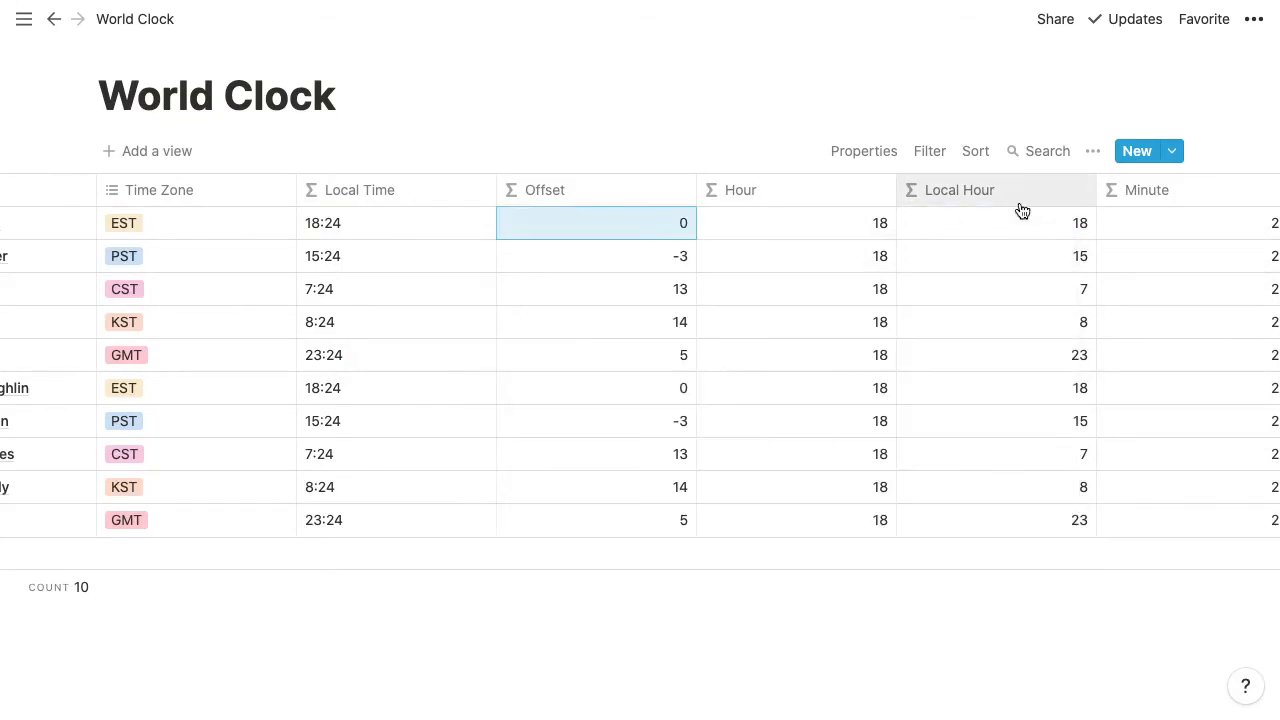
Replace prop("Offset") in the Local Hour formula with the copied Offset formula, enclosed in parentheses
left_click(1020, 222)
left_click(816, 257)
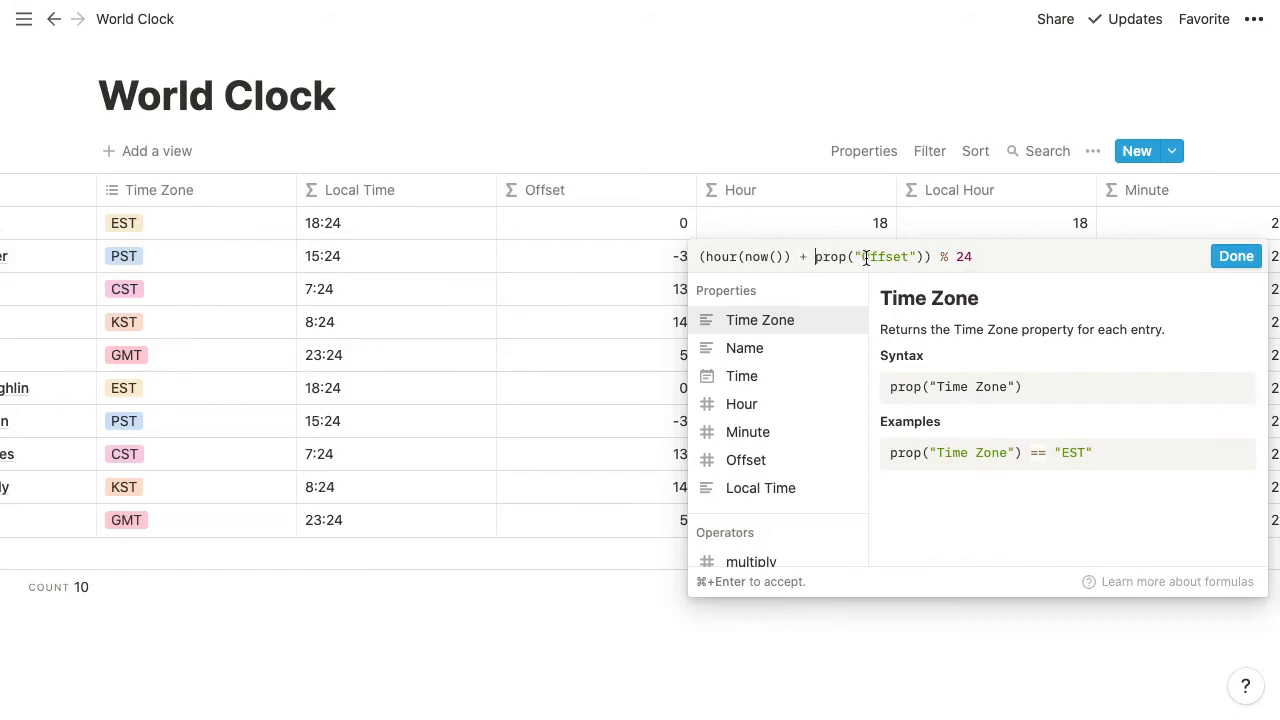
left_click(921, 257, "shift")
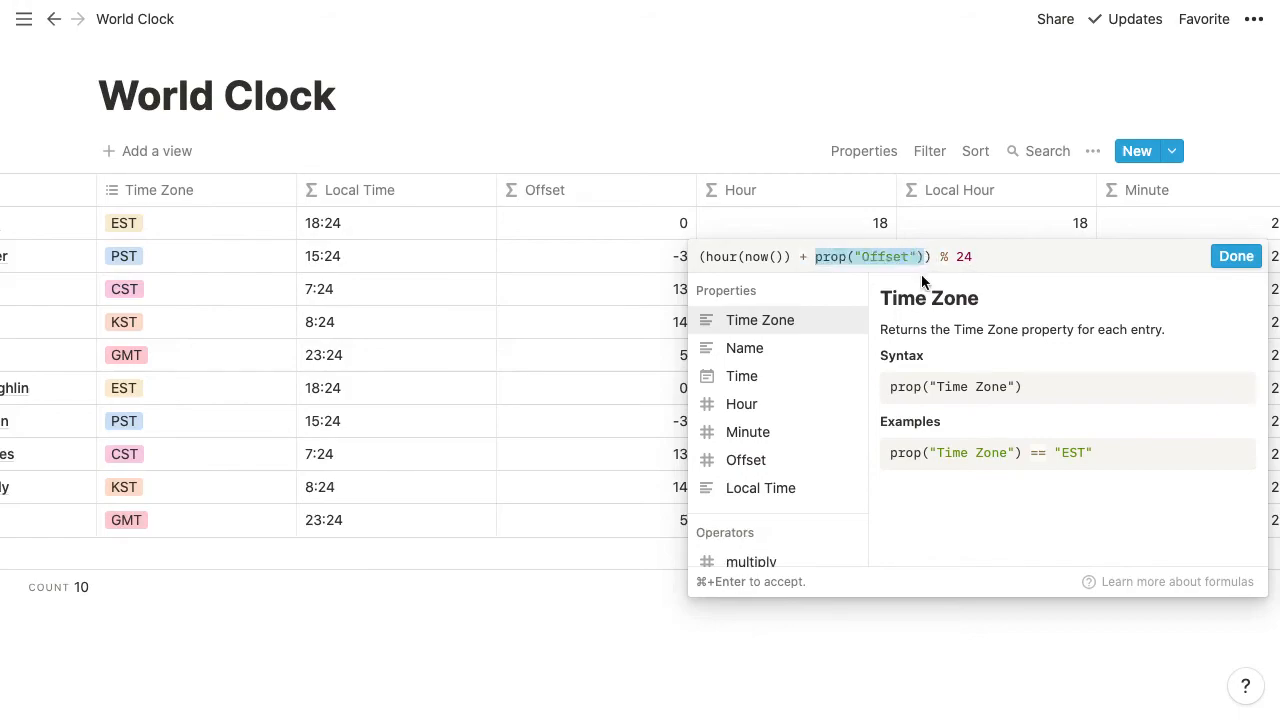
key("BackSpace")
type("(")
key("super+v")
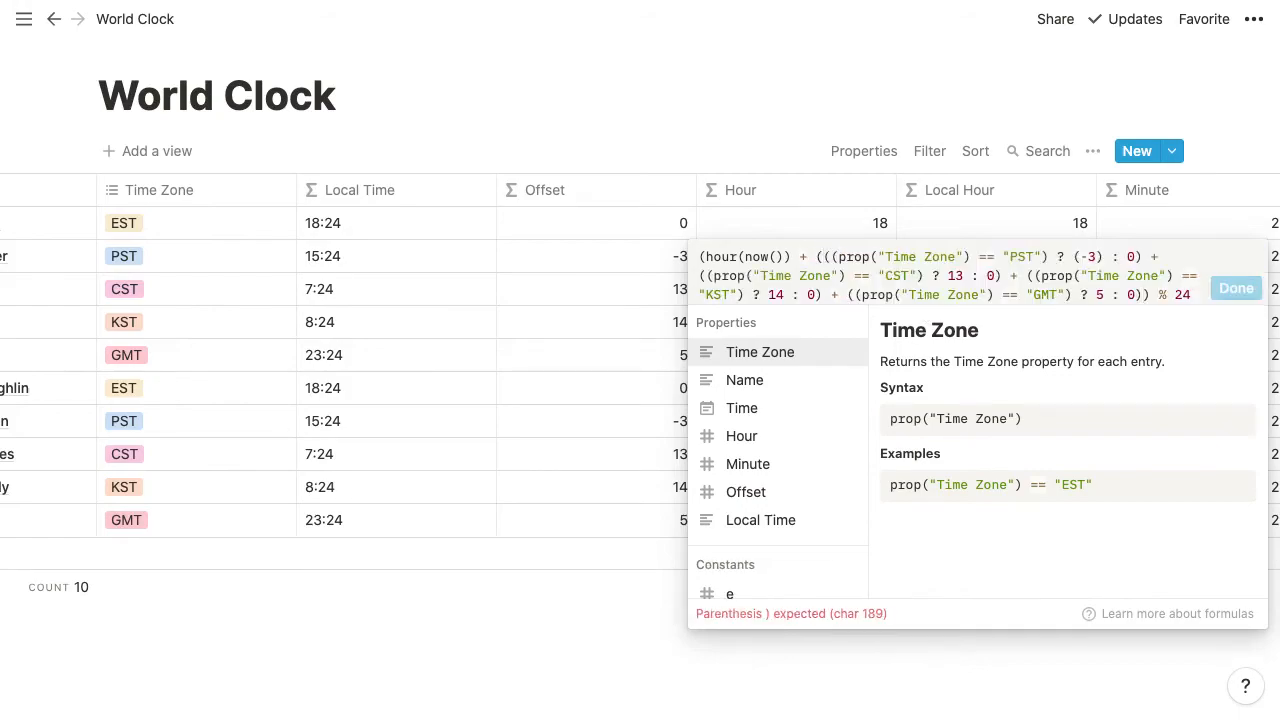
type(")")
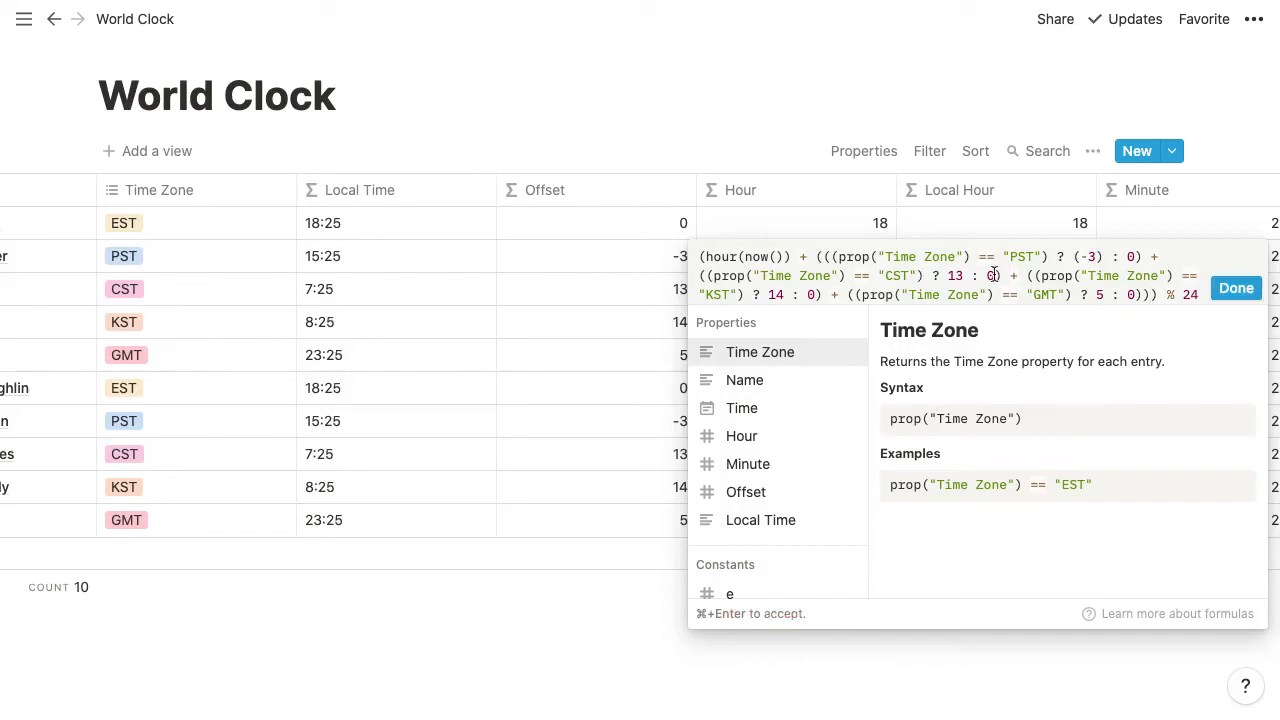
left_click(1235, 288)
Delete the Offset property from the table
left_click(500, 198)
left_click(594, 567)
left_click(683, 389)
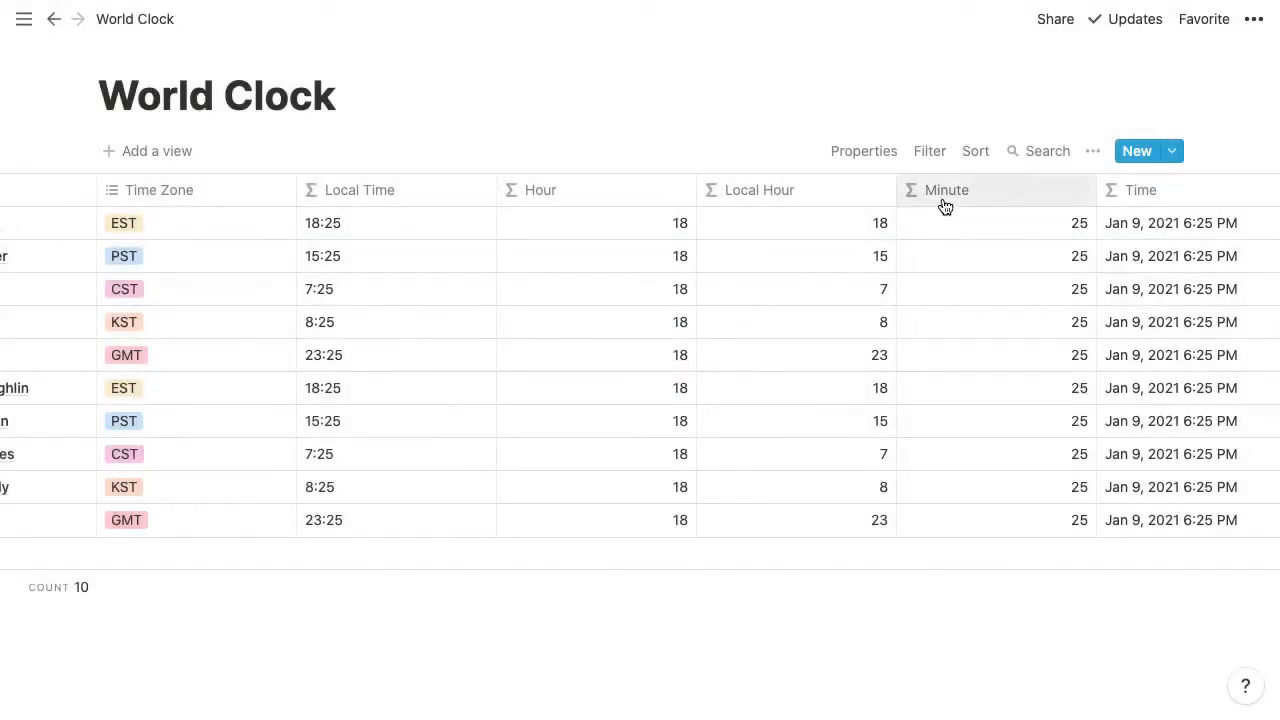
Check the Local Hour formula for references to Hour, and delete the Hour property
left_click(791, 232)
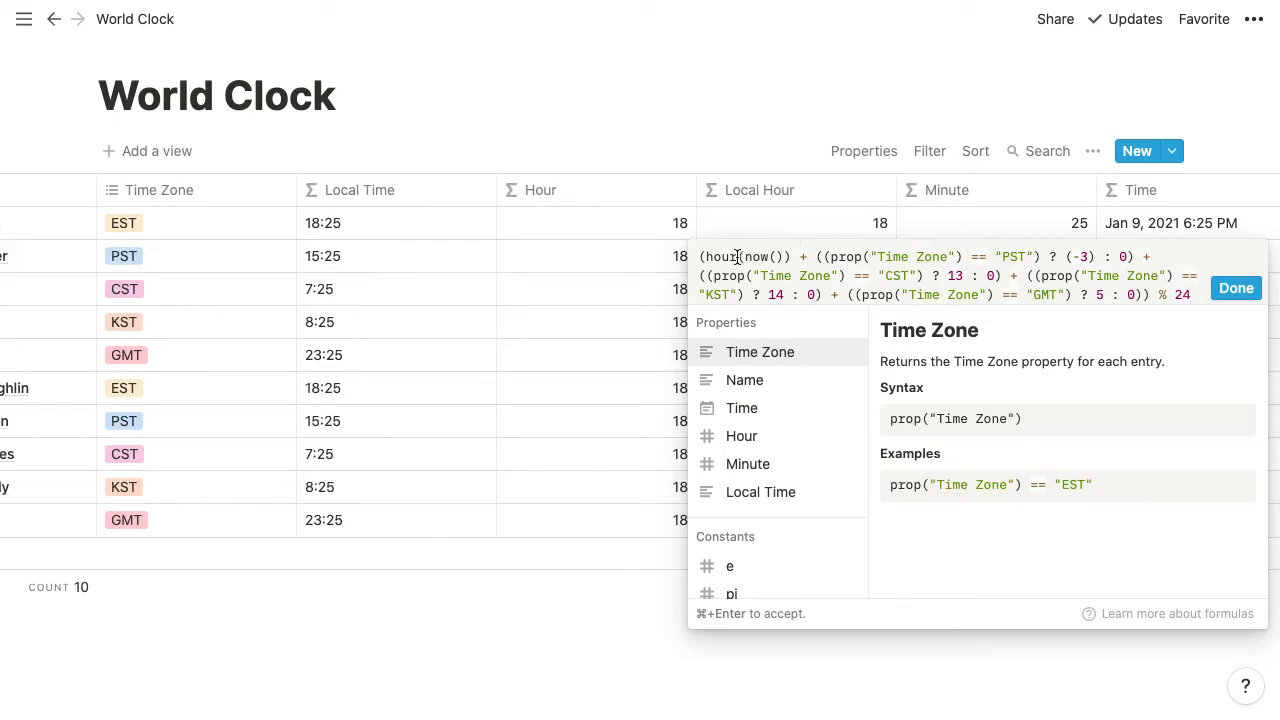
left_click(600, 217)
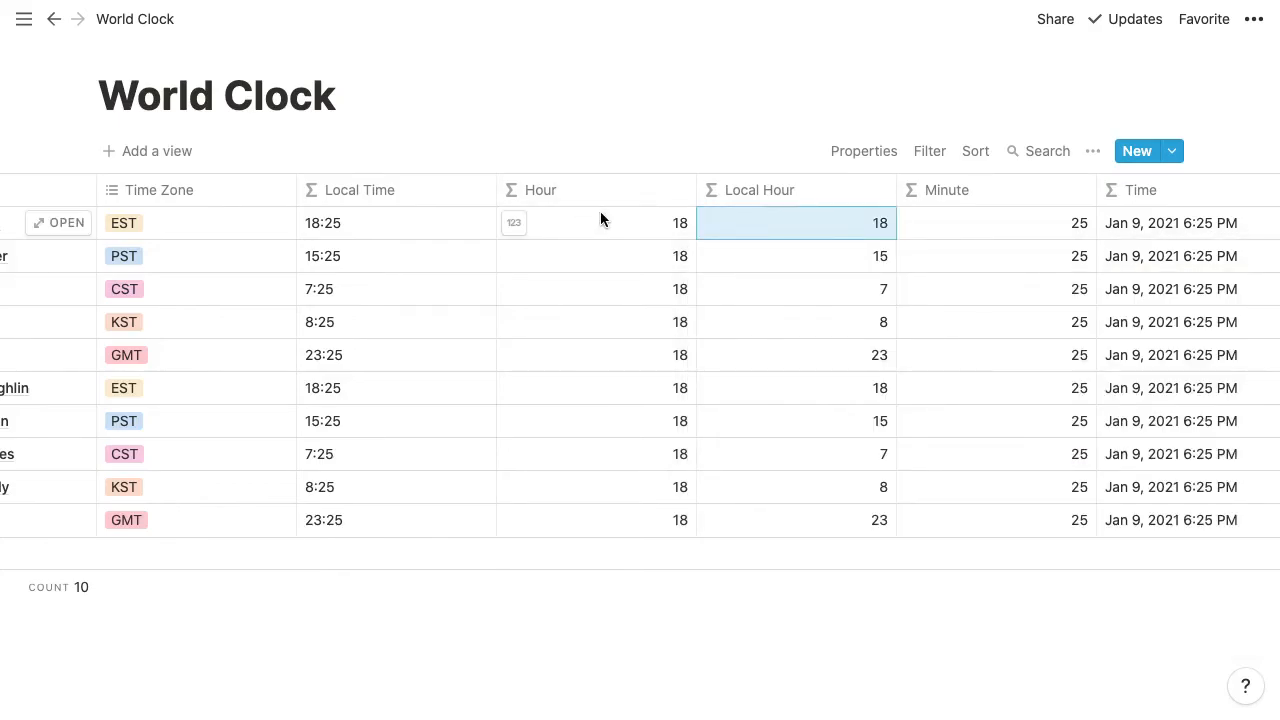
left_click(600, 215)
left_click(602, 202)
left_click(602, 199)
left_click(611, 568)
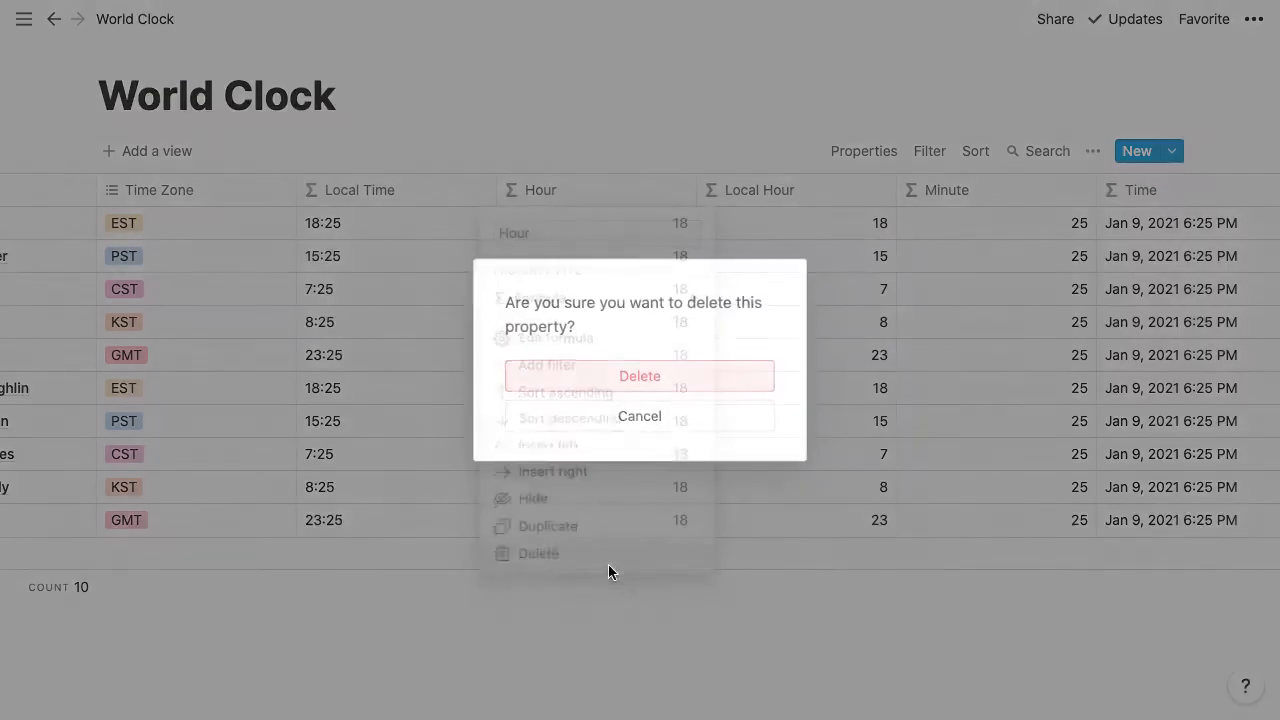
left_click(720, 374)
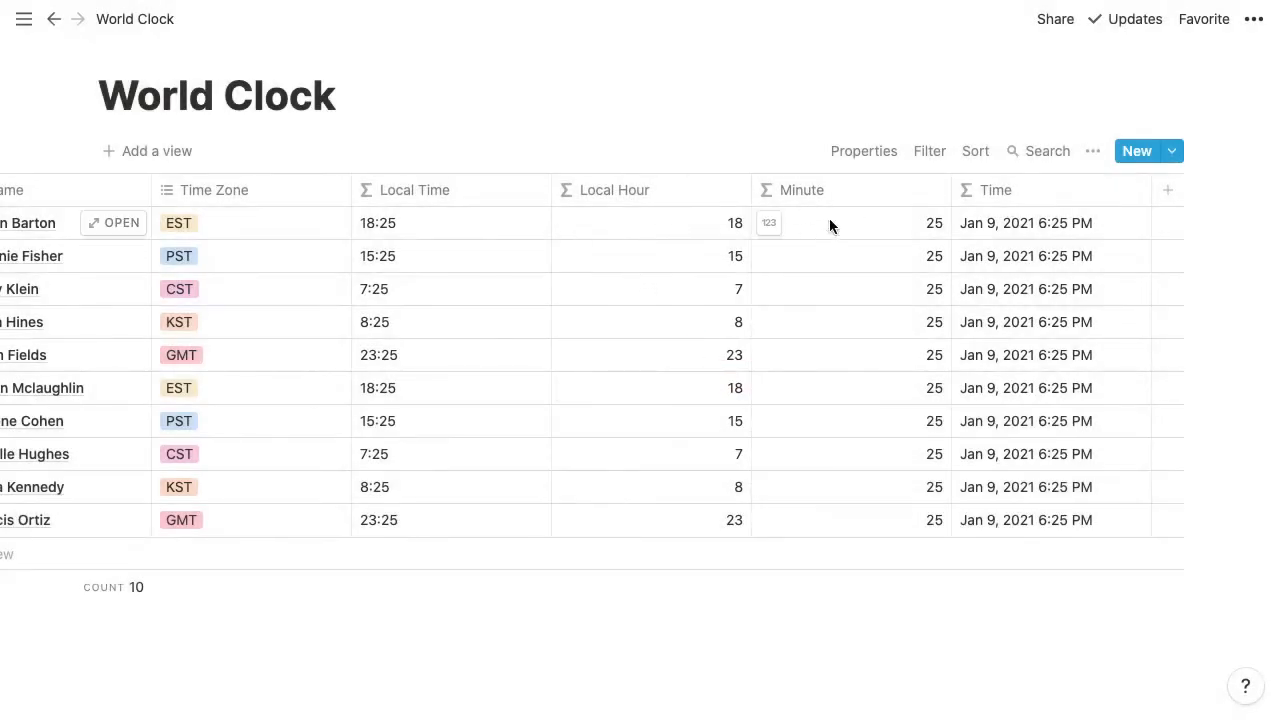
Copy the Local Hour formula and put it in place of prop("Local Hour") in the Local Time formula
left_click(661, 222)
triple_click(876, 280)
key("super+c")
key("Escape")
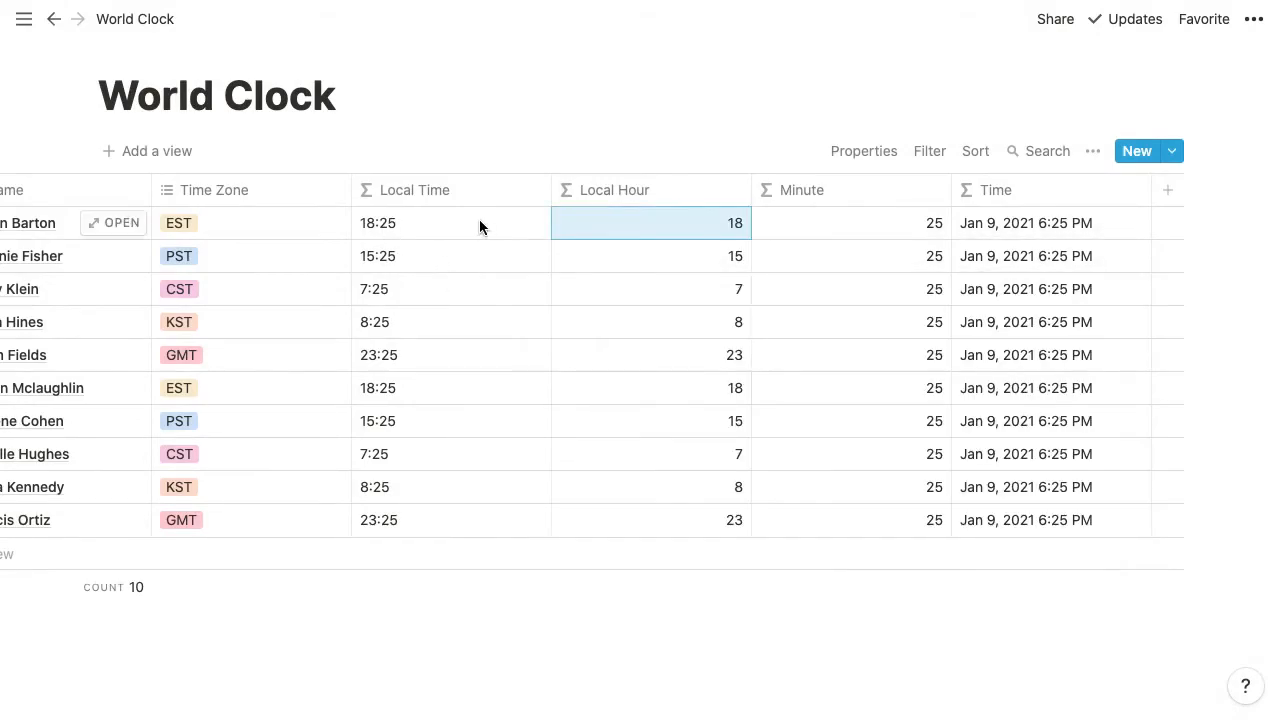
left_click(479, 219)
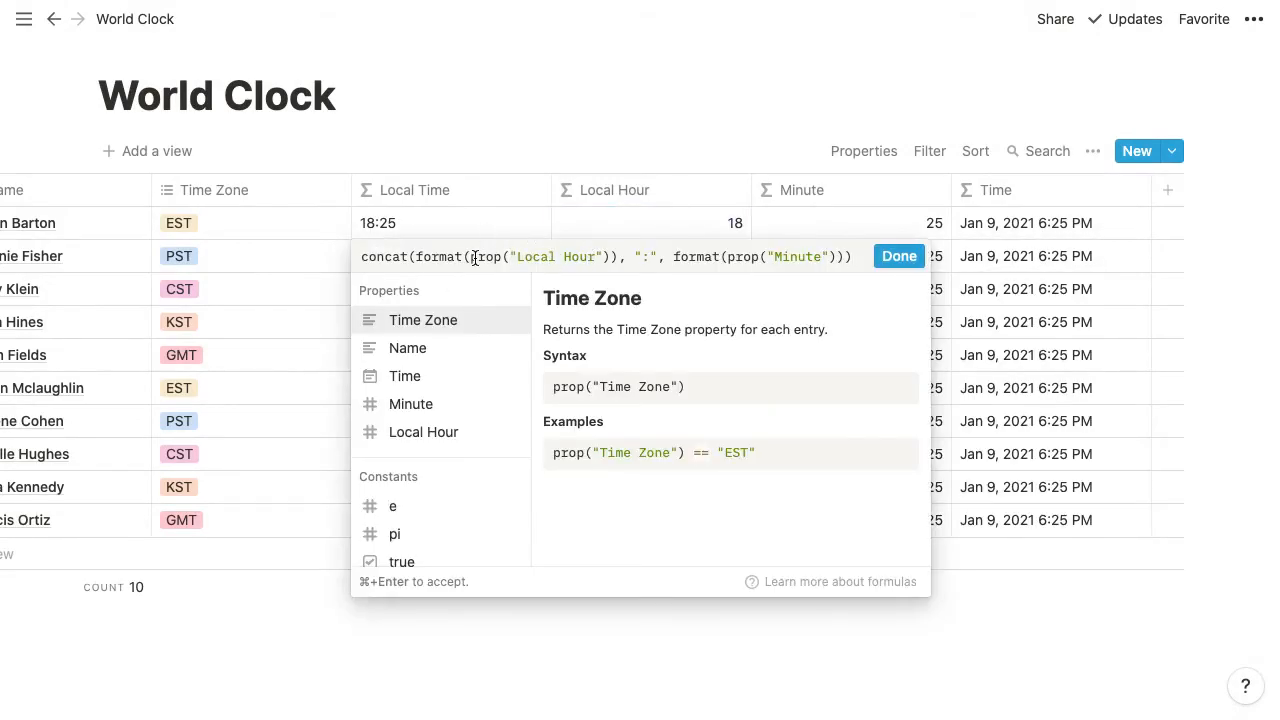
left_click(613, 258, "shift")
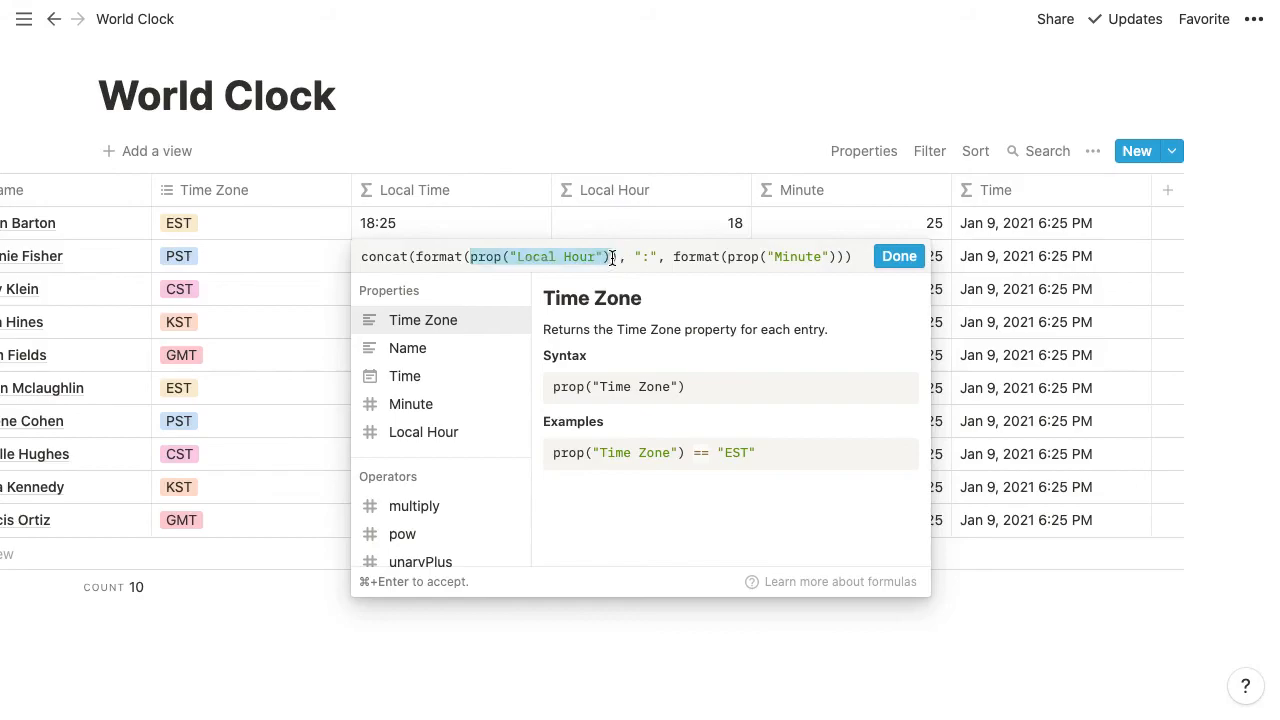
key("BackSpace")
key("super+v")
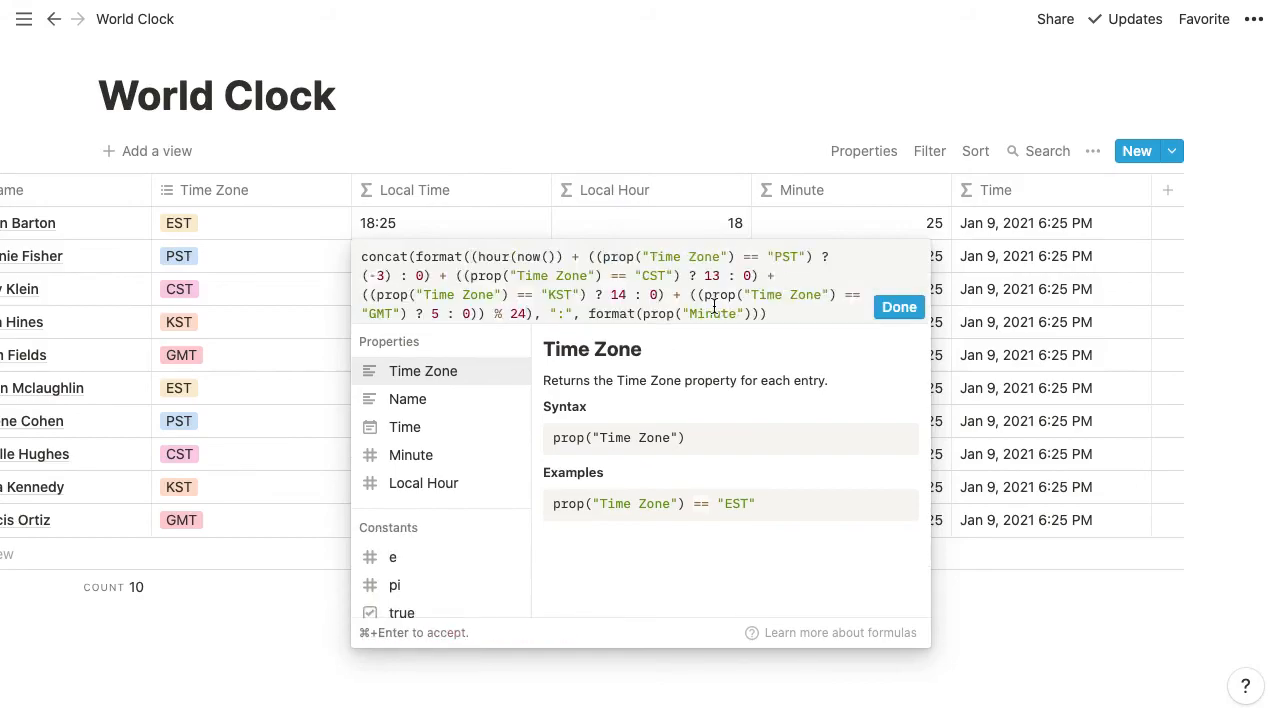
left_click(893, 307)
Delete the Local Hour property from the table
left_click(662, 195)
left_click(595, 566)
left_click(694, 379)
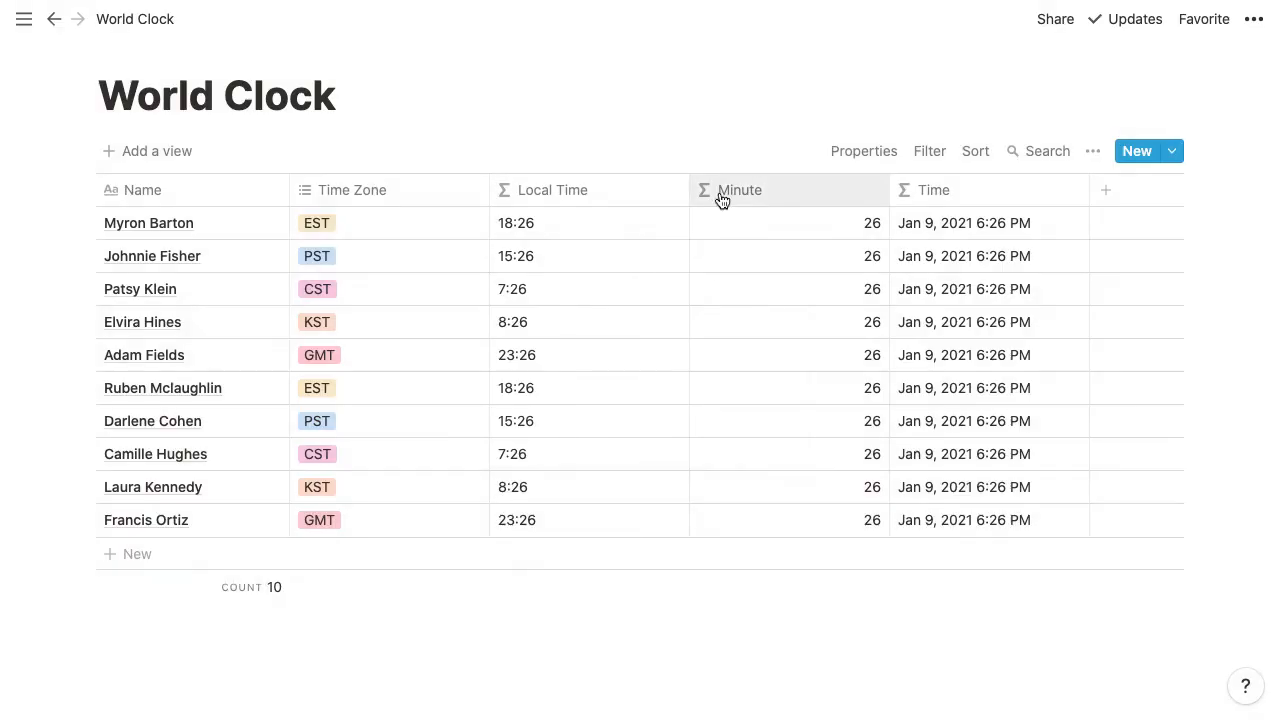
Check the Minute formula and replace prop("Minute") in the Local Time formula with minute(now())
left_click(754, 216)
key("super+a")
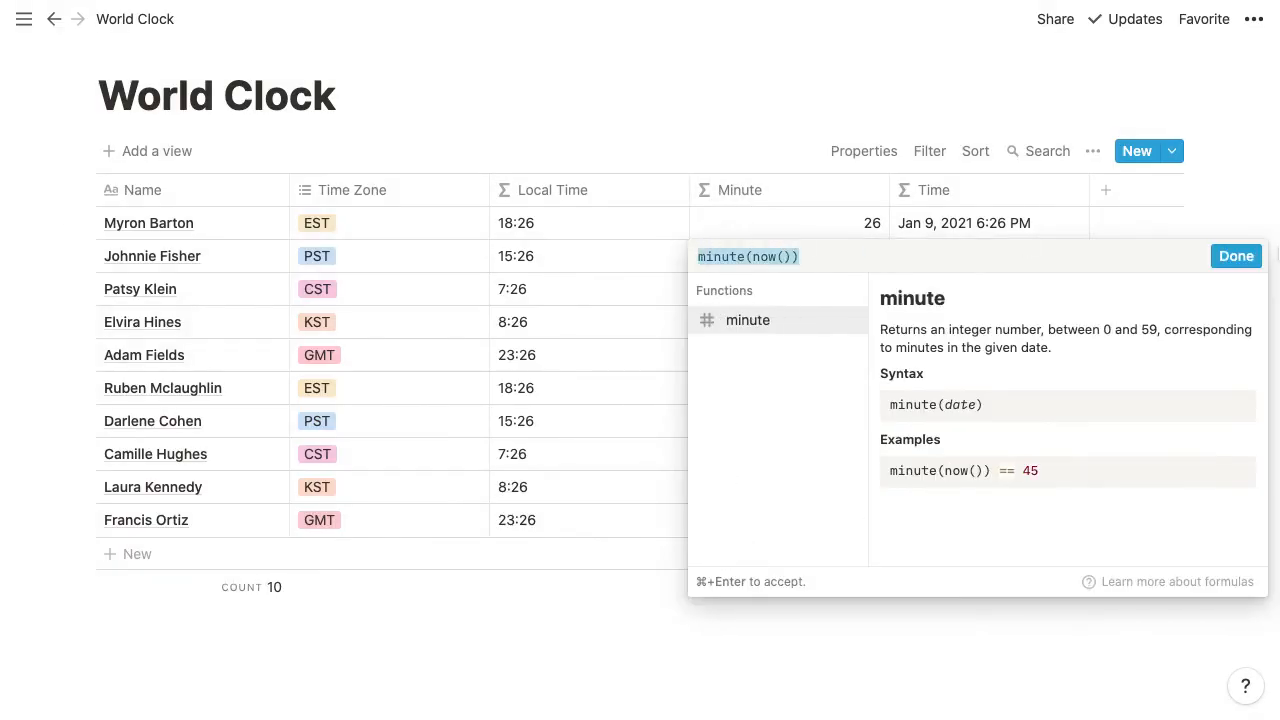
left_click(1240, 256)
left_click(630, 226)
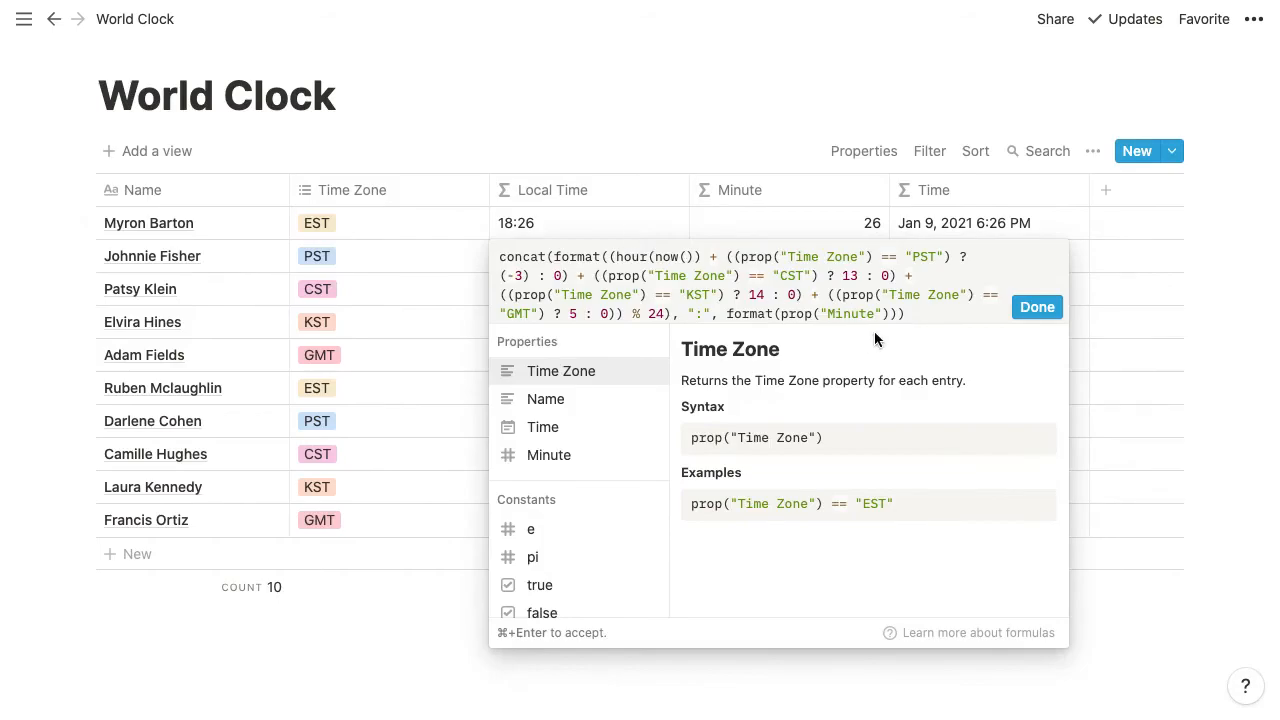
left_click(783, 313)
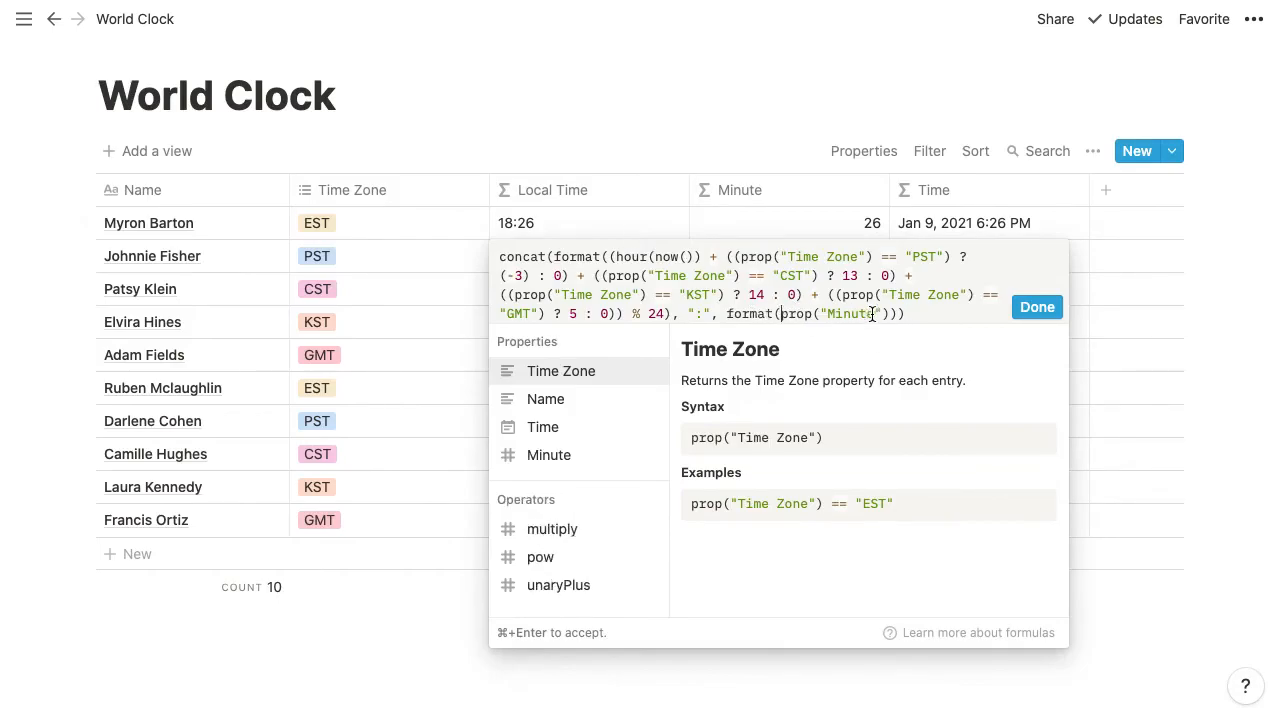
left_click(887, 314, "shift")
key("BackSpace")
type("minute(now())")
left_click(1033, 307)
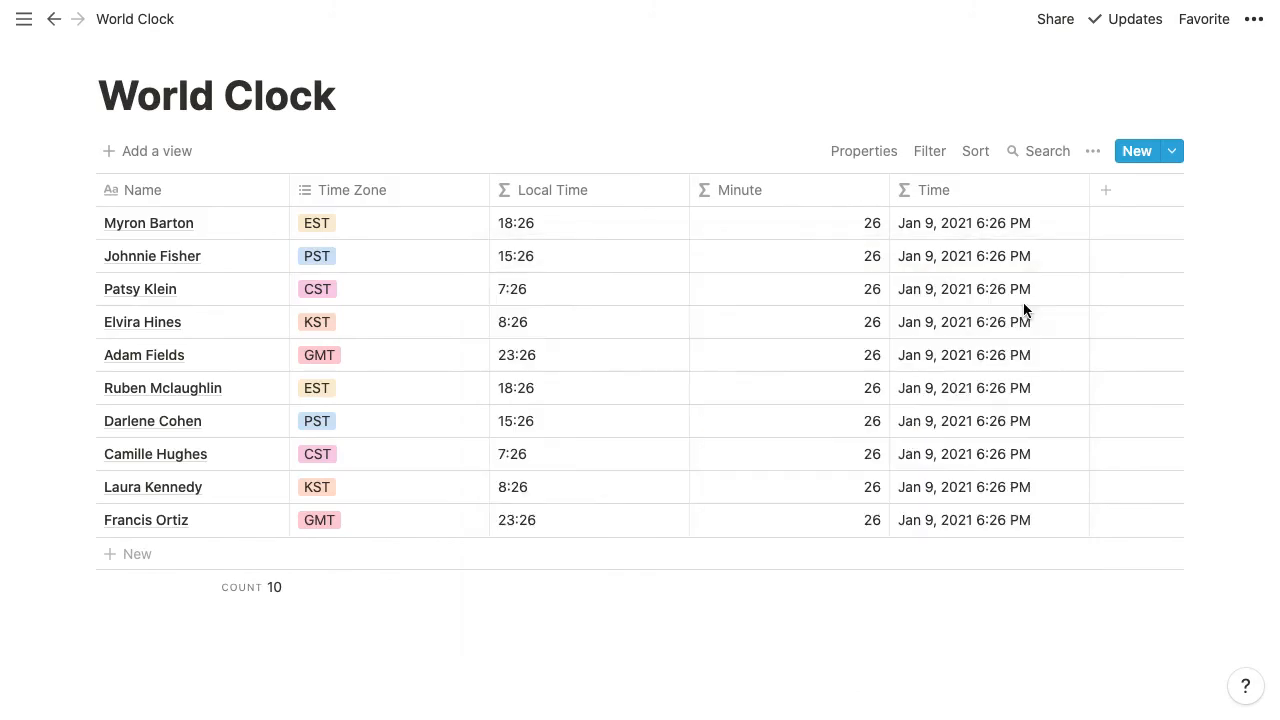
Delete the Minute and Time properties from the table
left_click(751, 191)
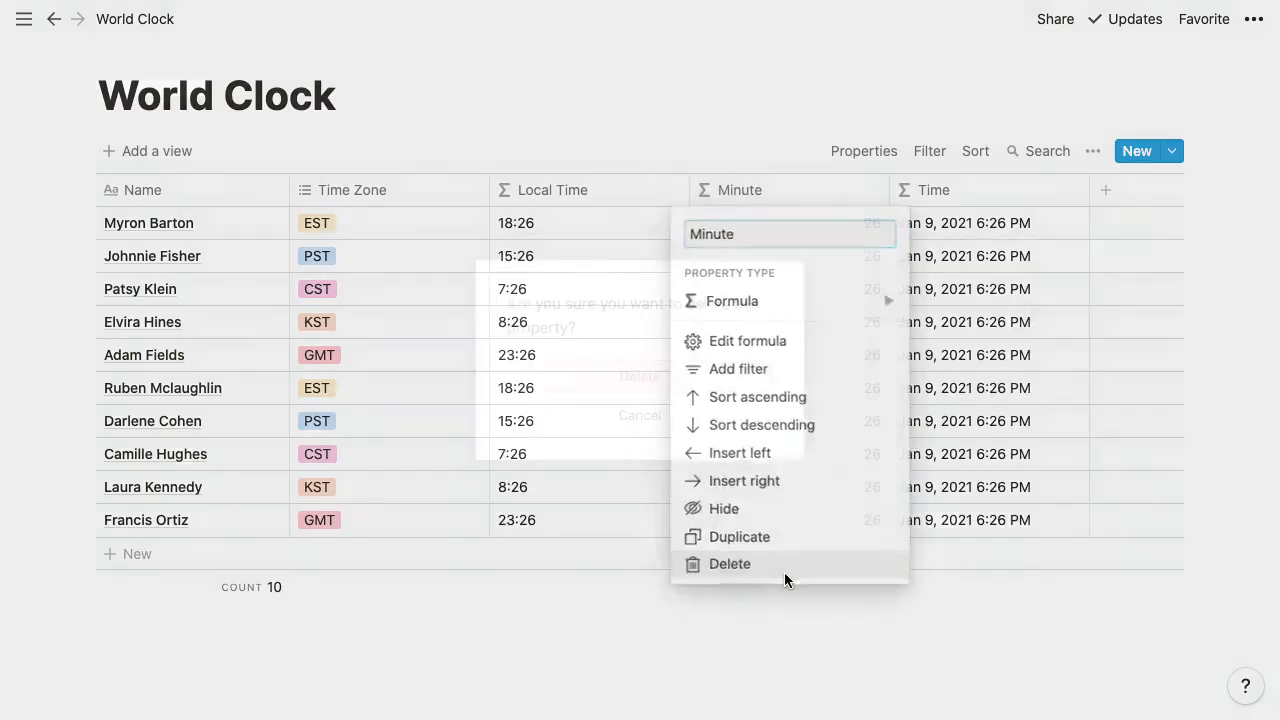
left_click(784, 565)
key("Return")
left_click(826, 197)
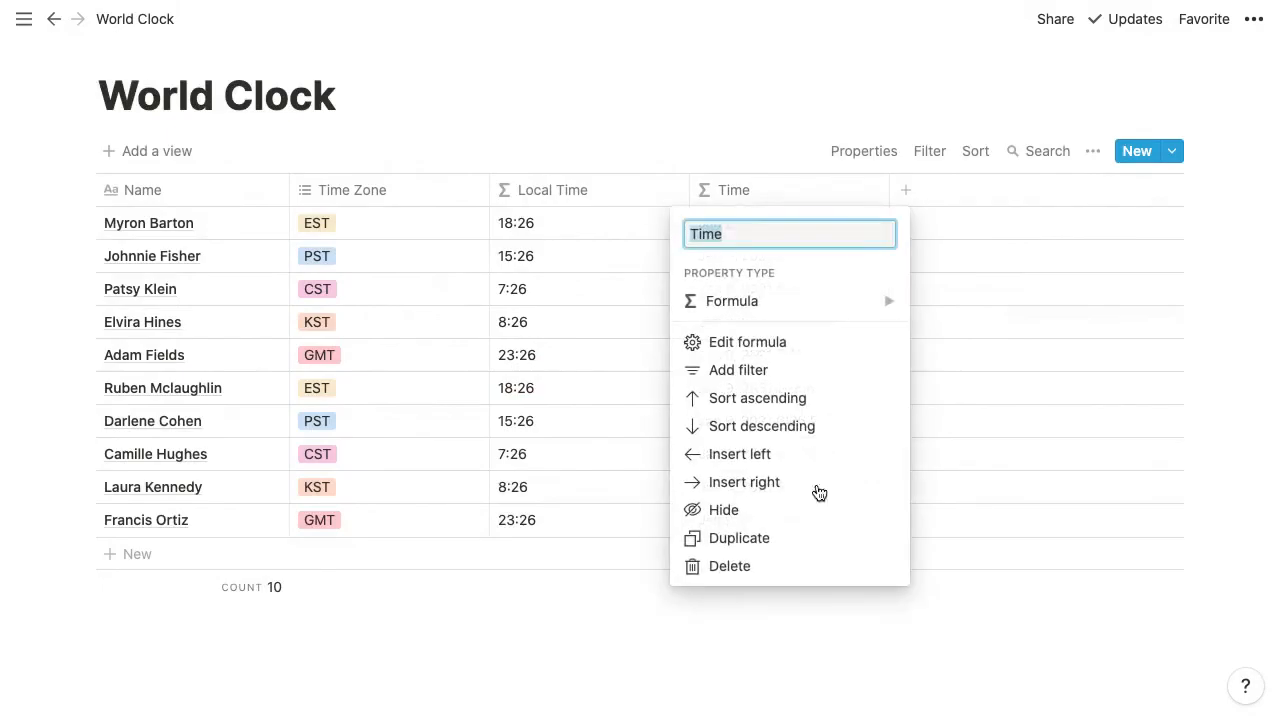
left_click(792, 566)
left_click(681, 385)
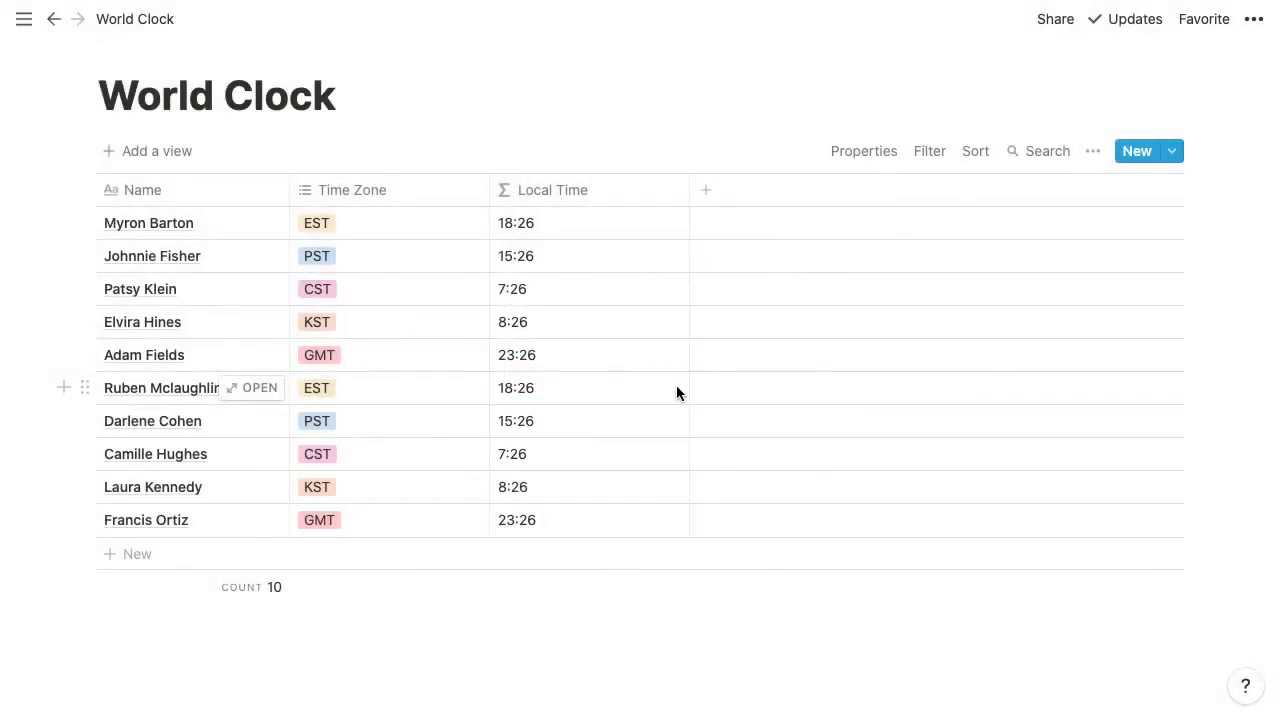
Review the consolidated Local Time formula, including its hour, time zone offset and minute parts
left_click(575, 225)
left_click_drag(551, 258, 908, 276)
left_click(821, 261)
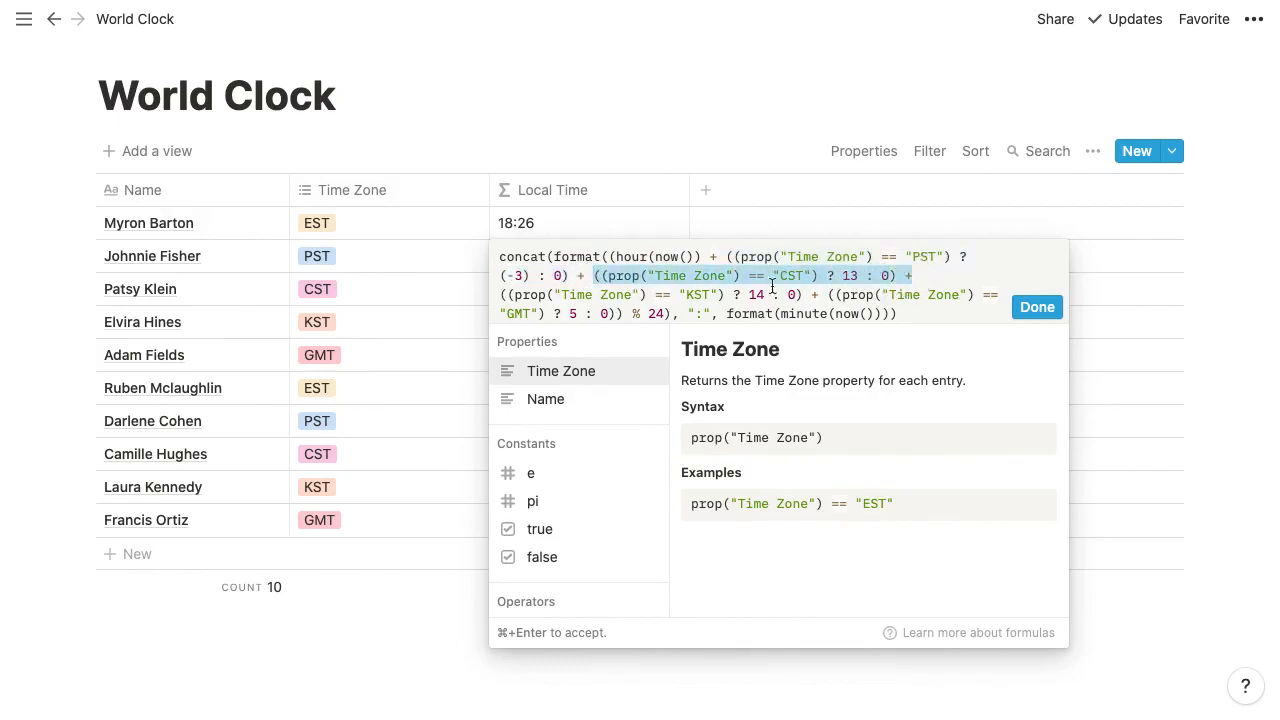
left_click_drag(689, 316, 886, 314)
left_click(1037, 307)
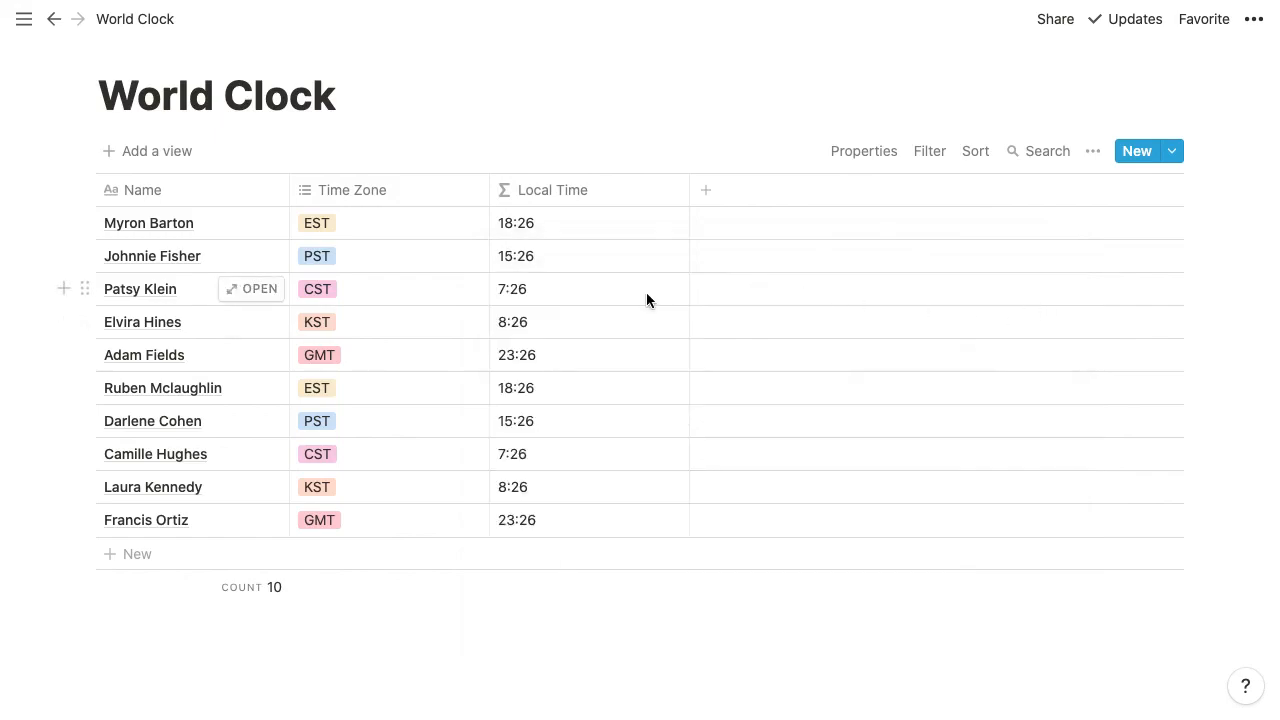